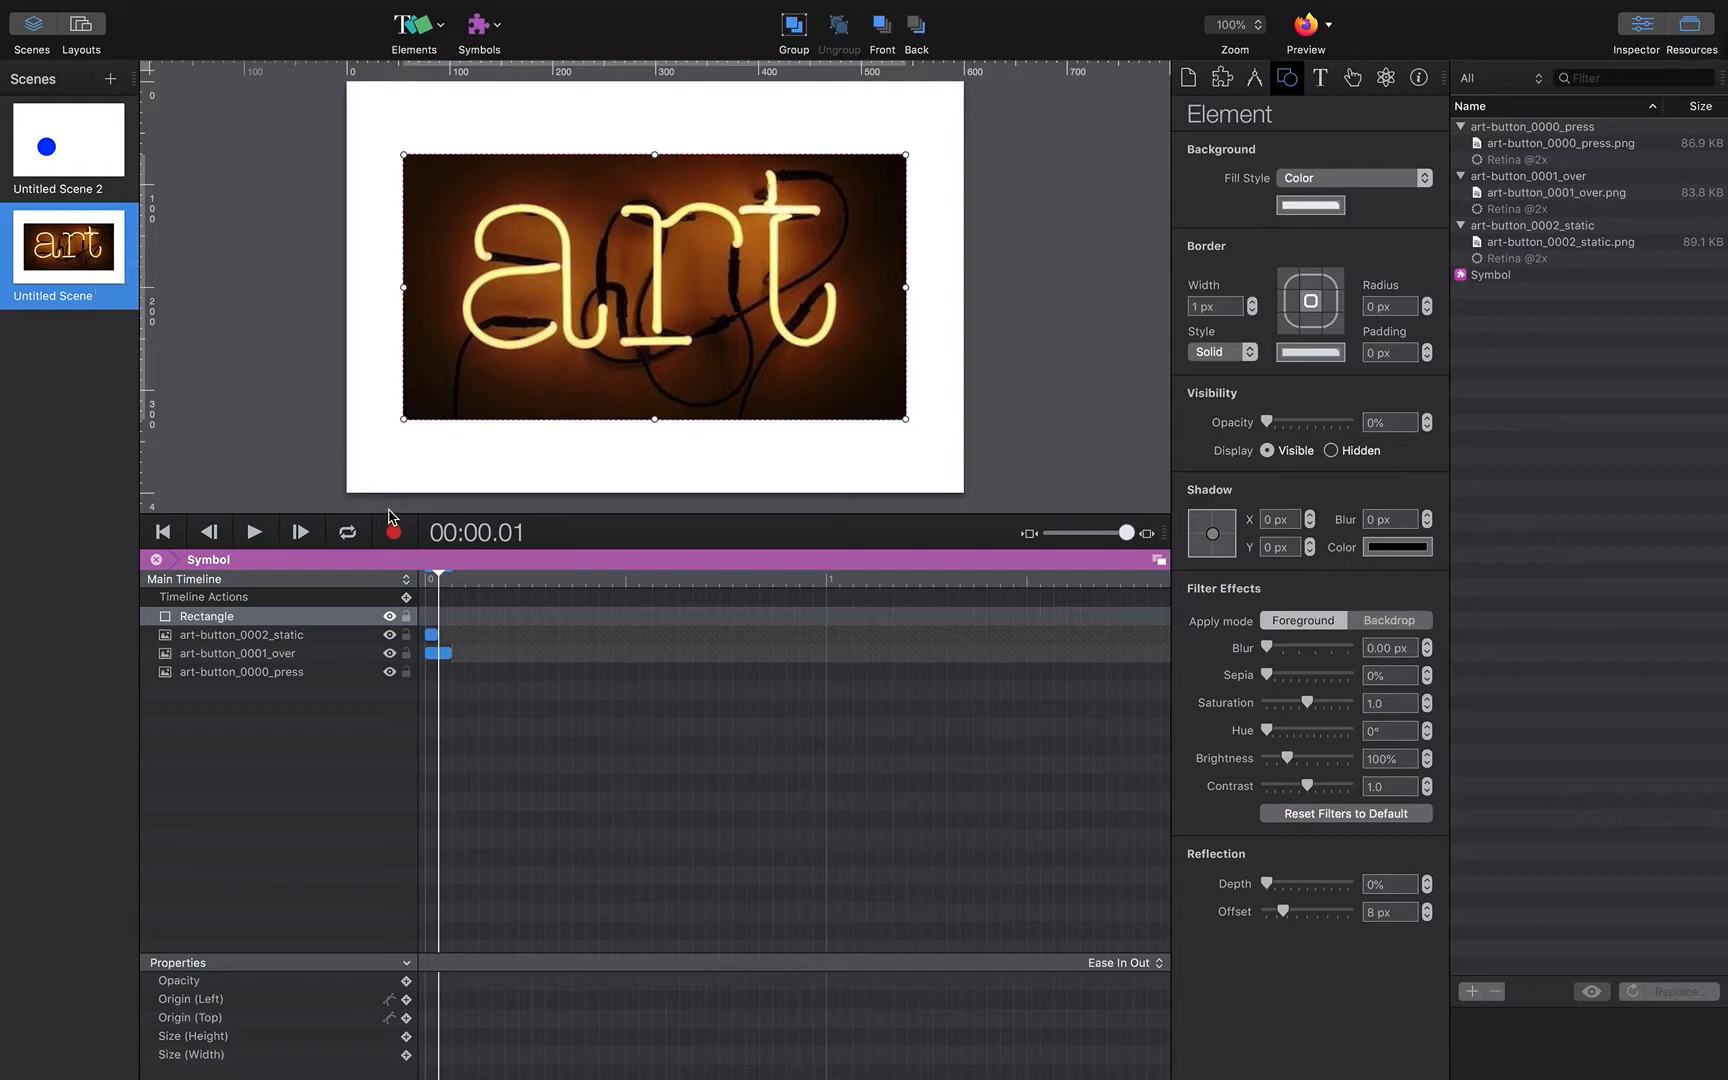
Step: Scrub the symbol's timeline across its first frames to view each button image state
drag(439, 576, 426, 578)
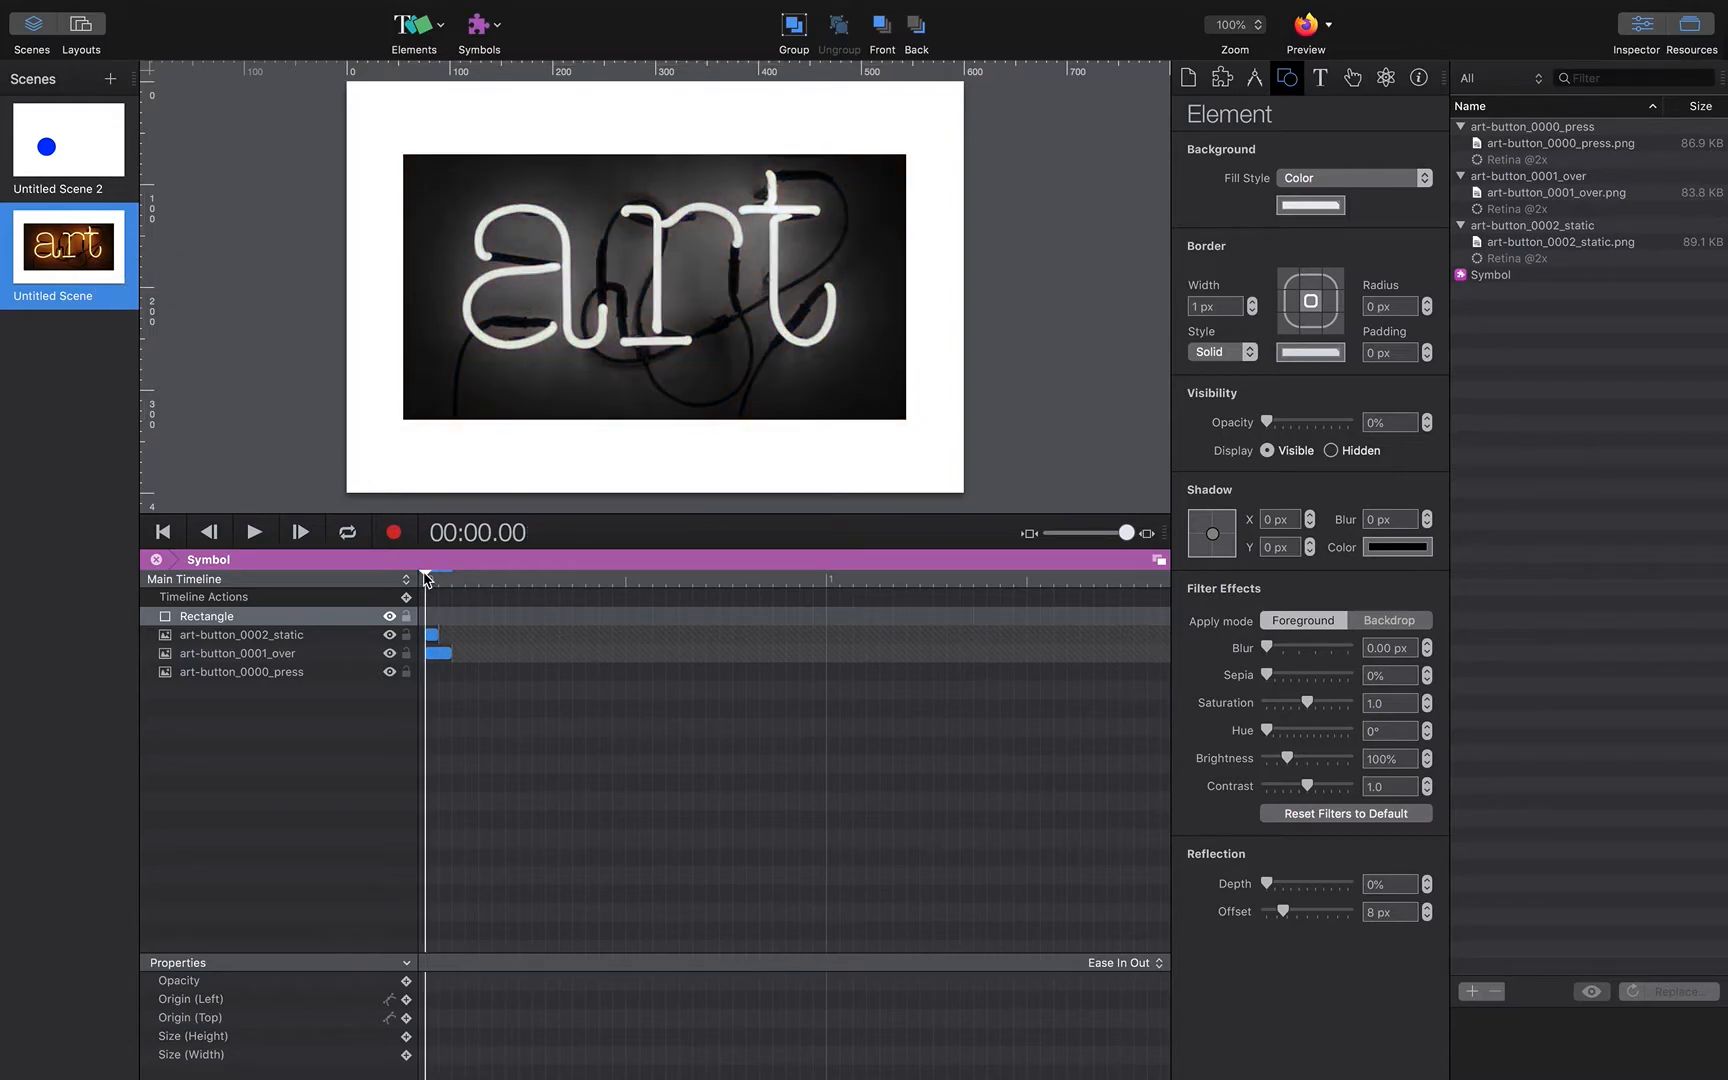
mouse_move(428, 580)
mouse_down()
mouse_move(452, 583)
mouse_move(425, 578)
mouse_up()
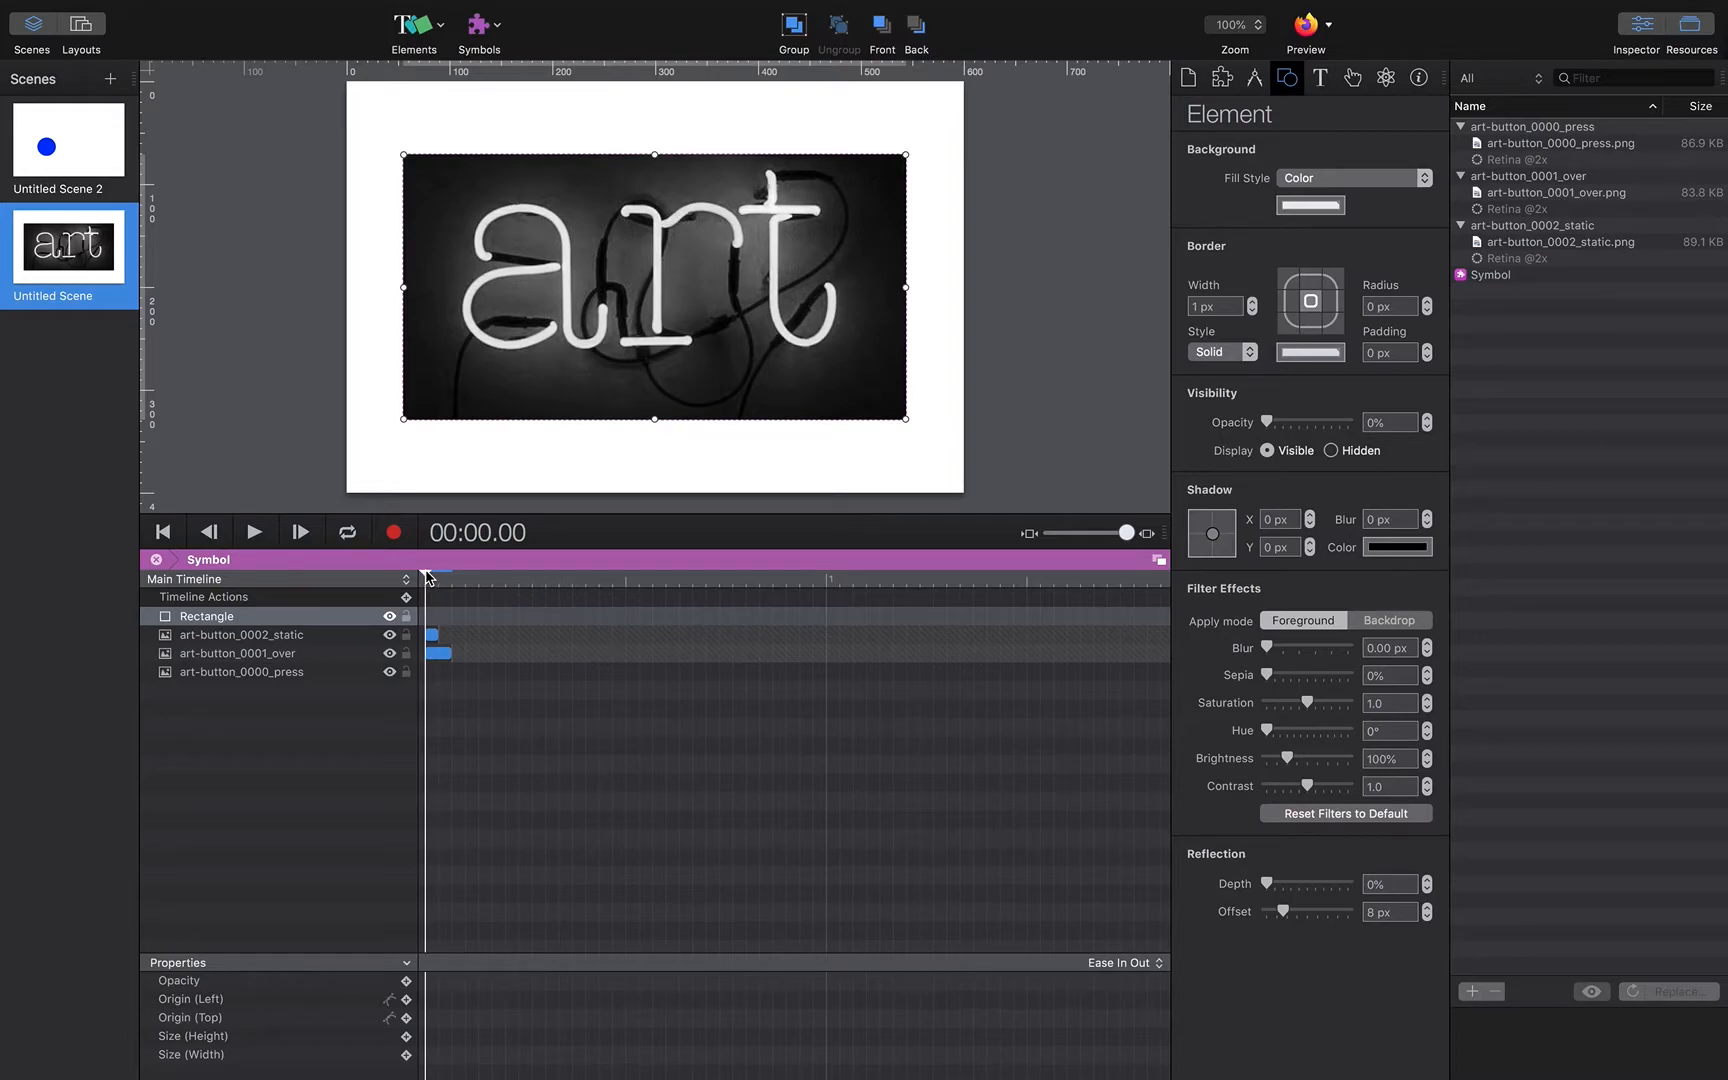
drag(424, 572, 424, 572)
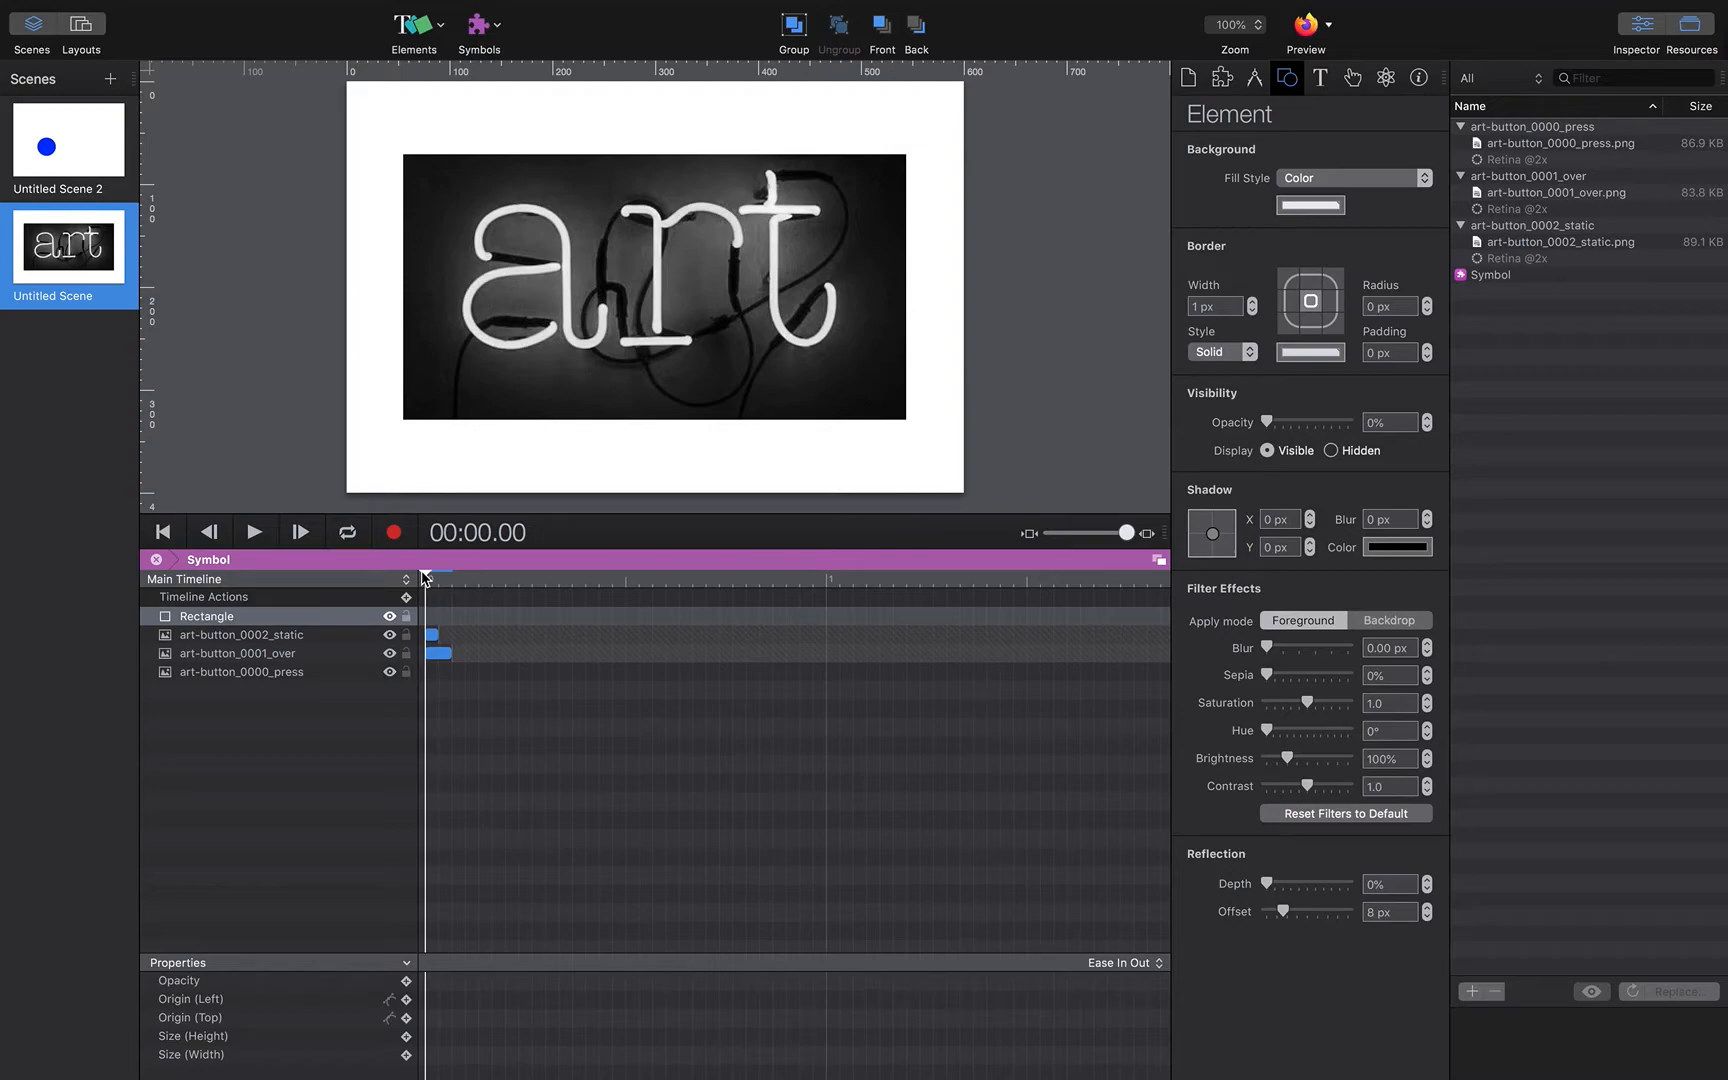
drag(424, 571, 439, 572)
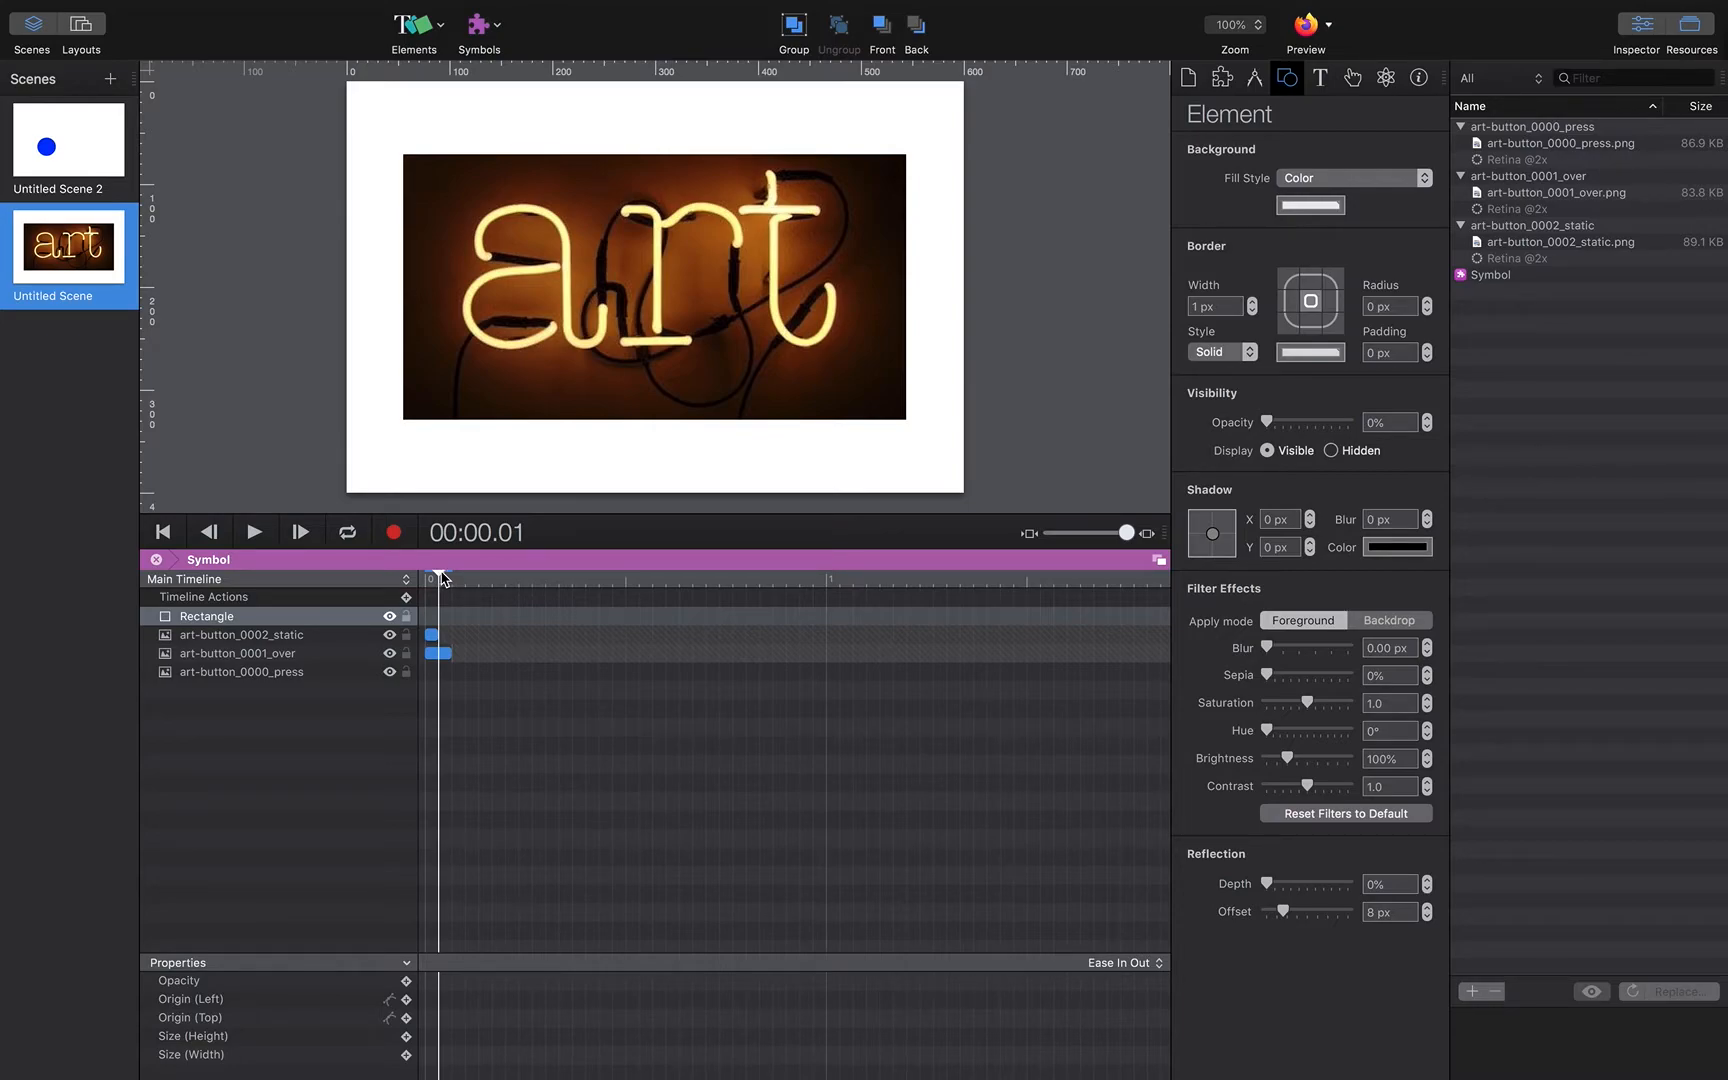
drag(443, 580, 451, 578)
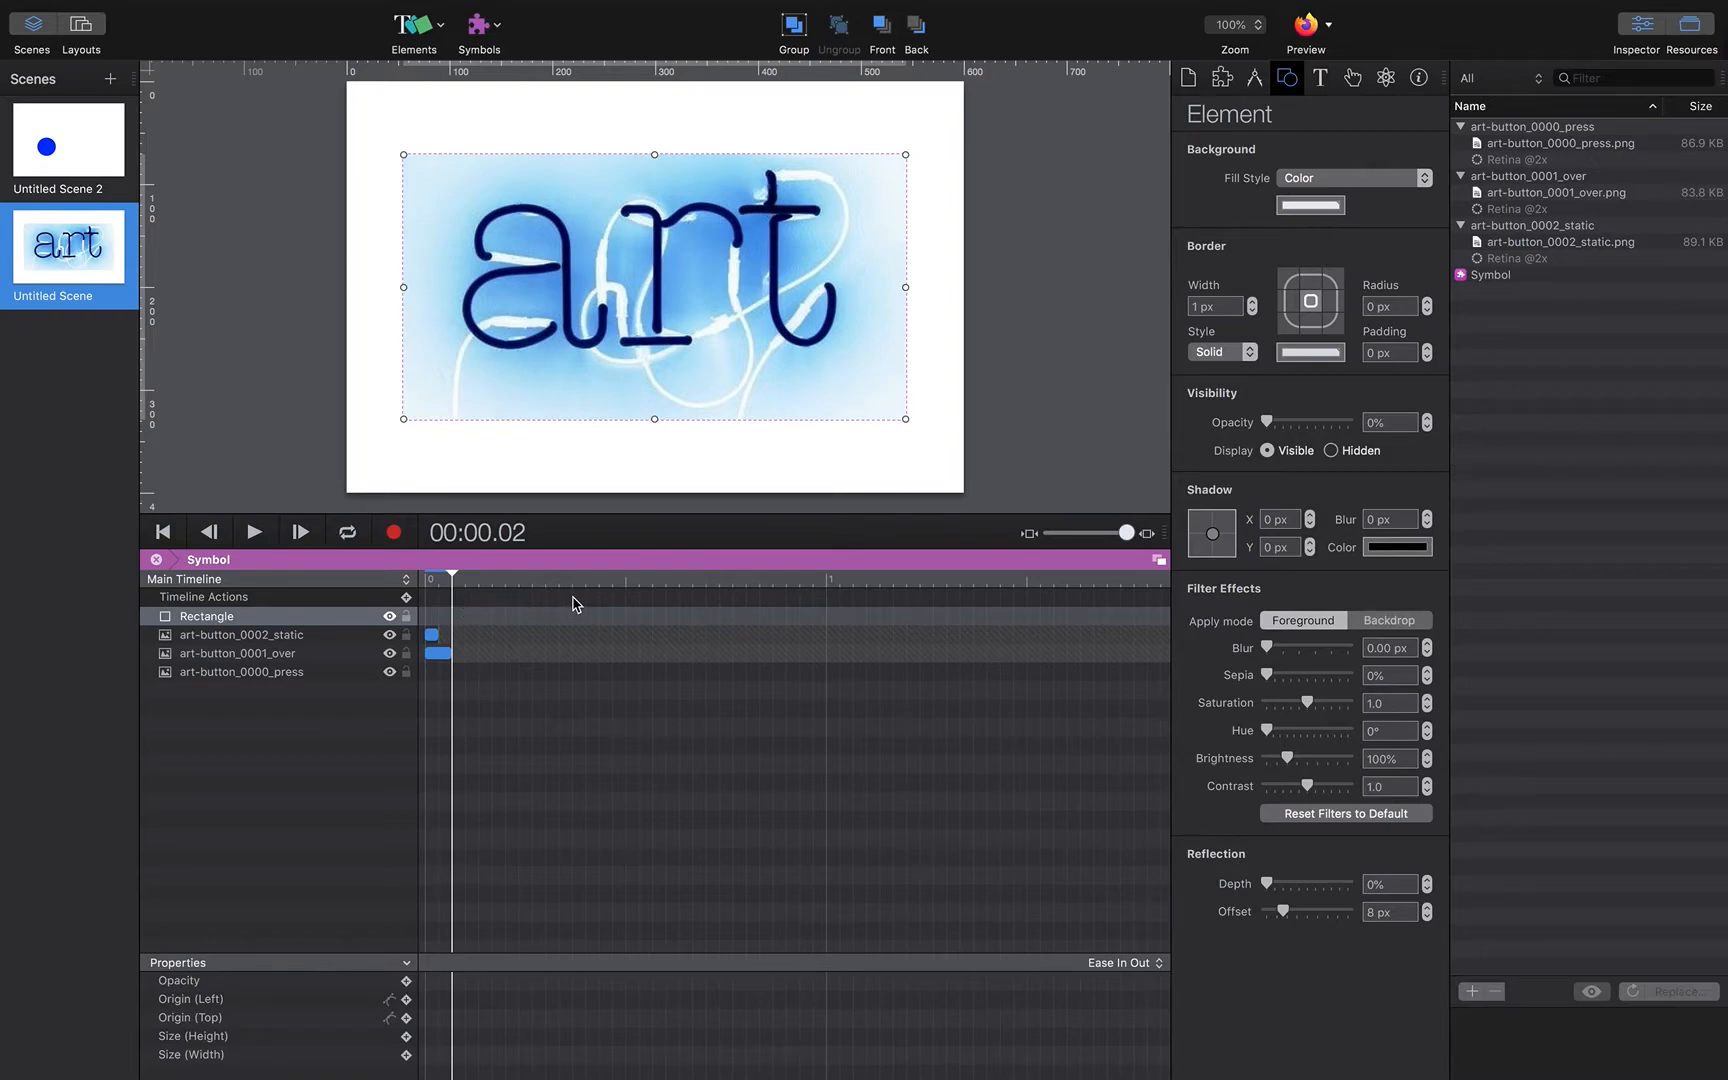
Step: Switch to Untitled Scene 2, play its ellipse animation and preview it in the browser
click(60, 165)
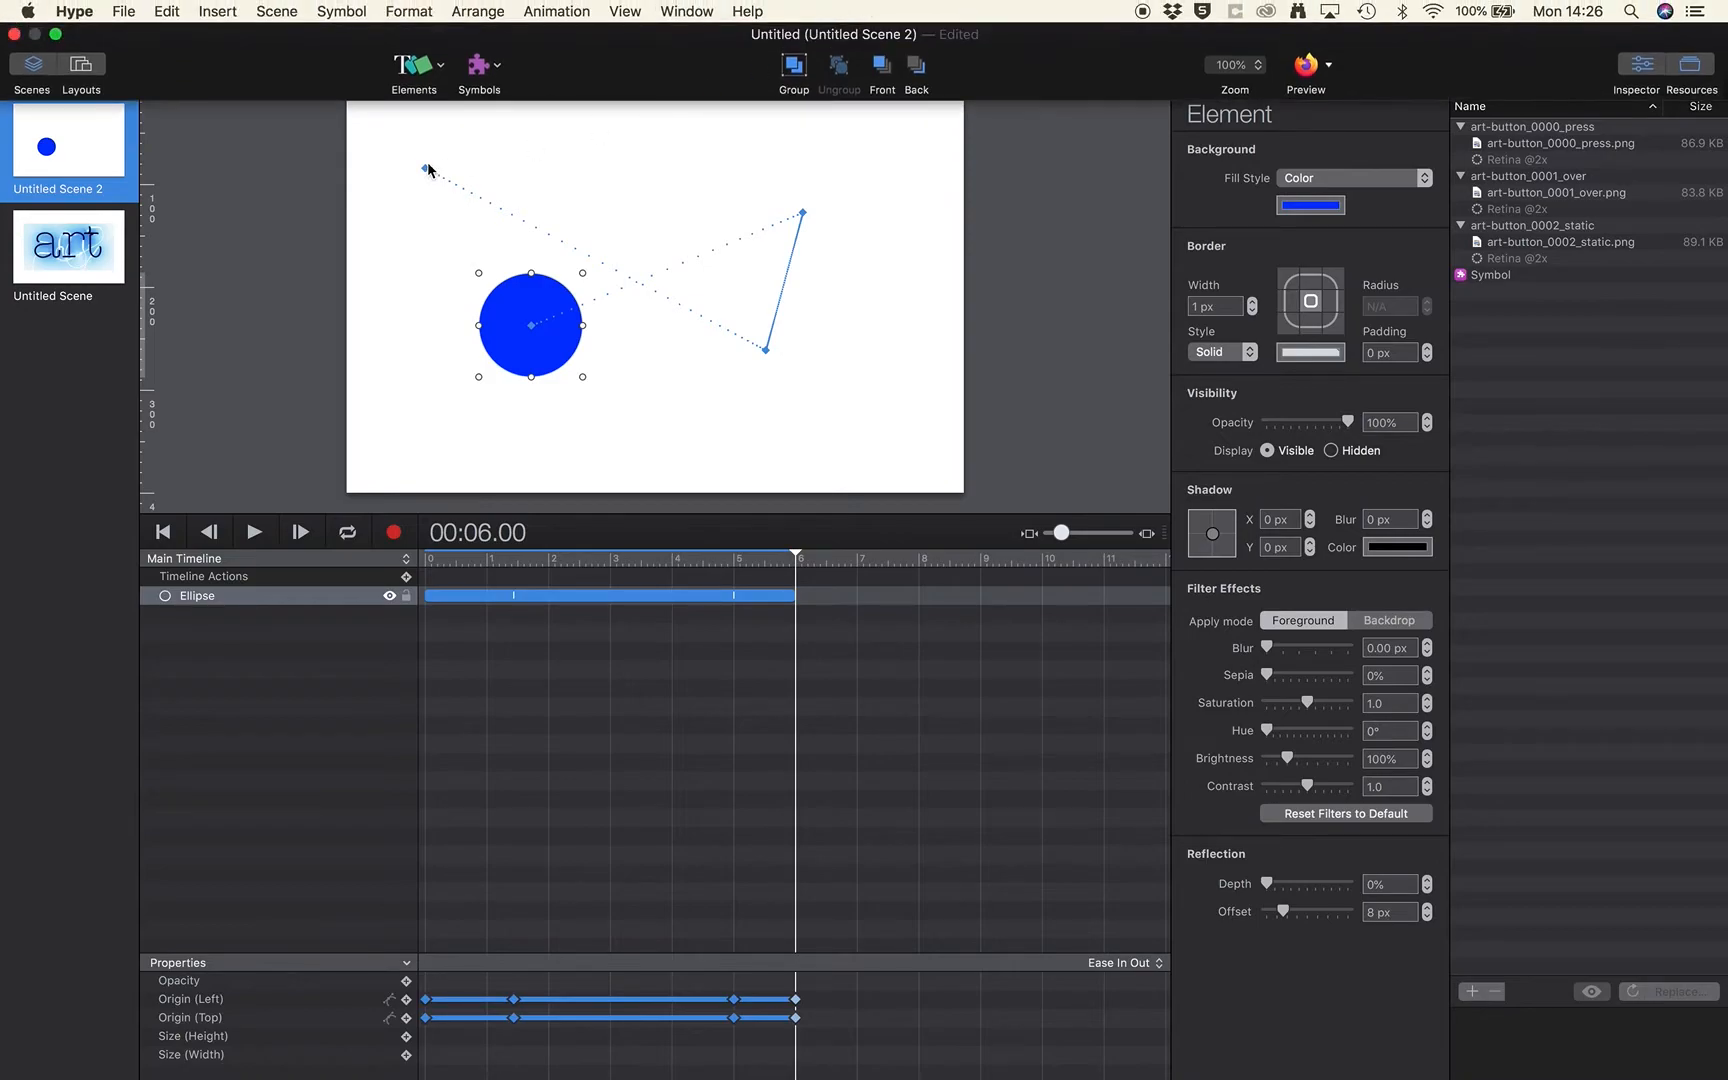
click(263, 540)
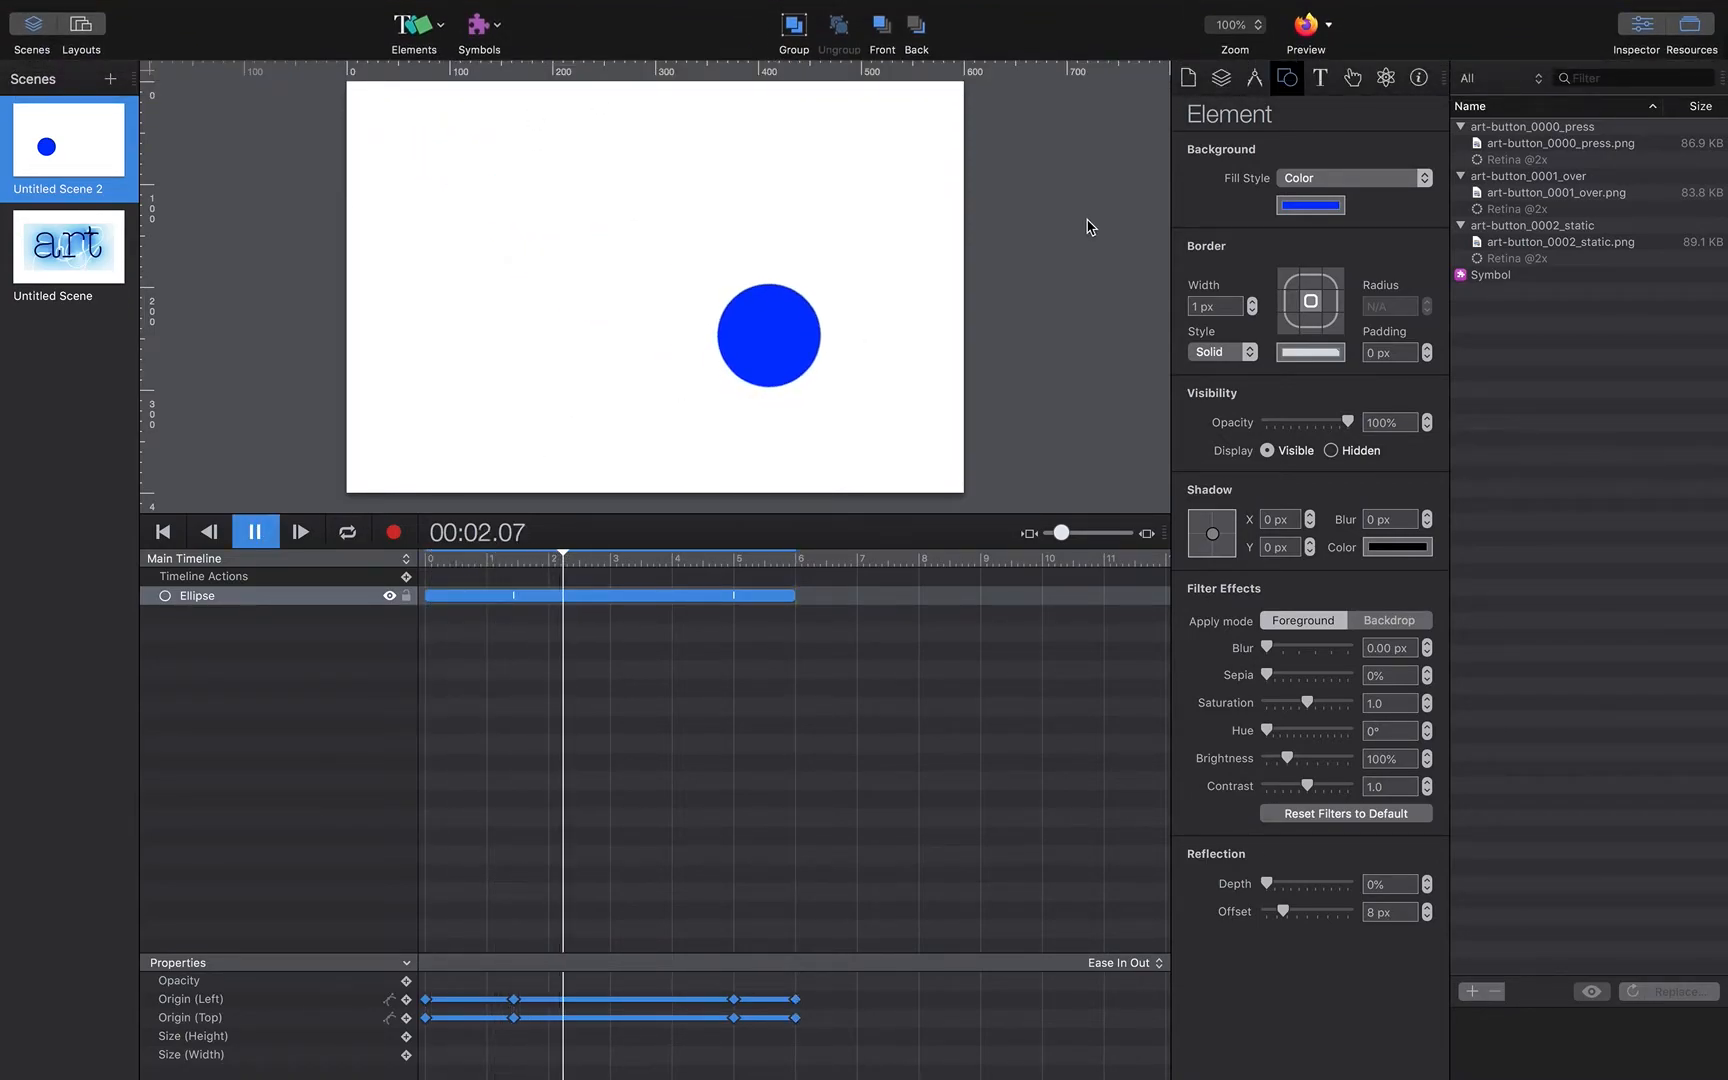
click(1300, 30)
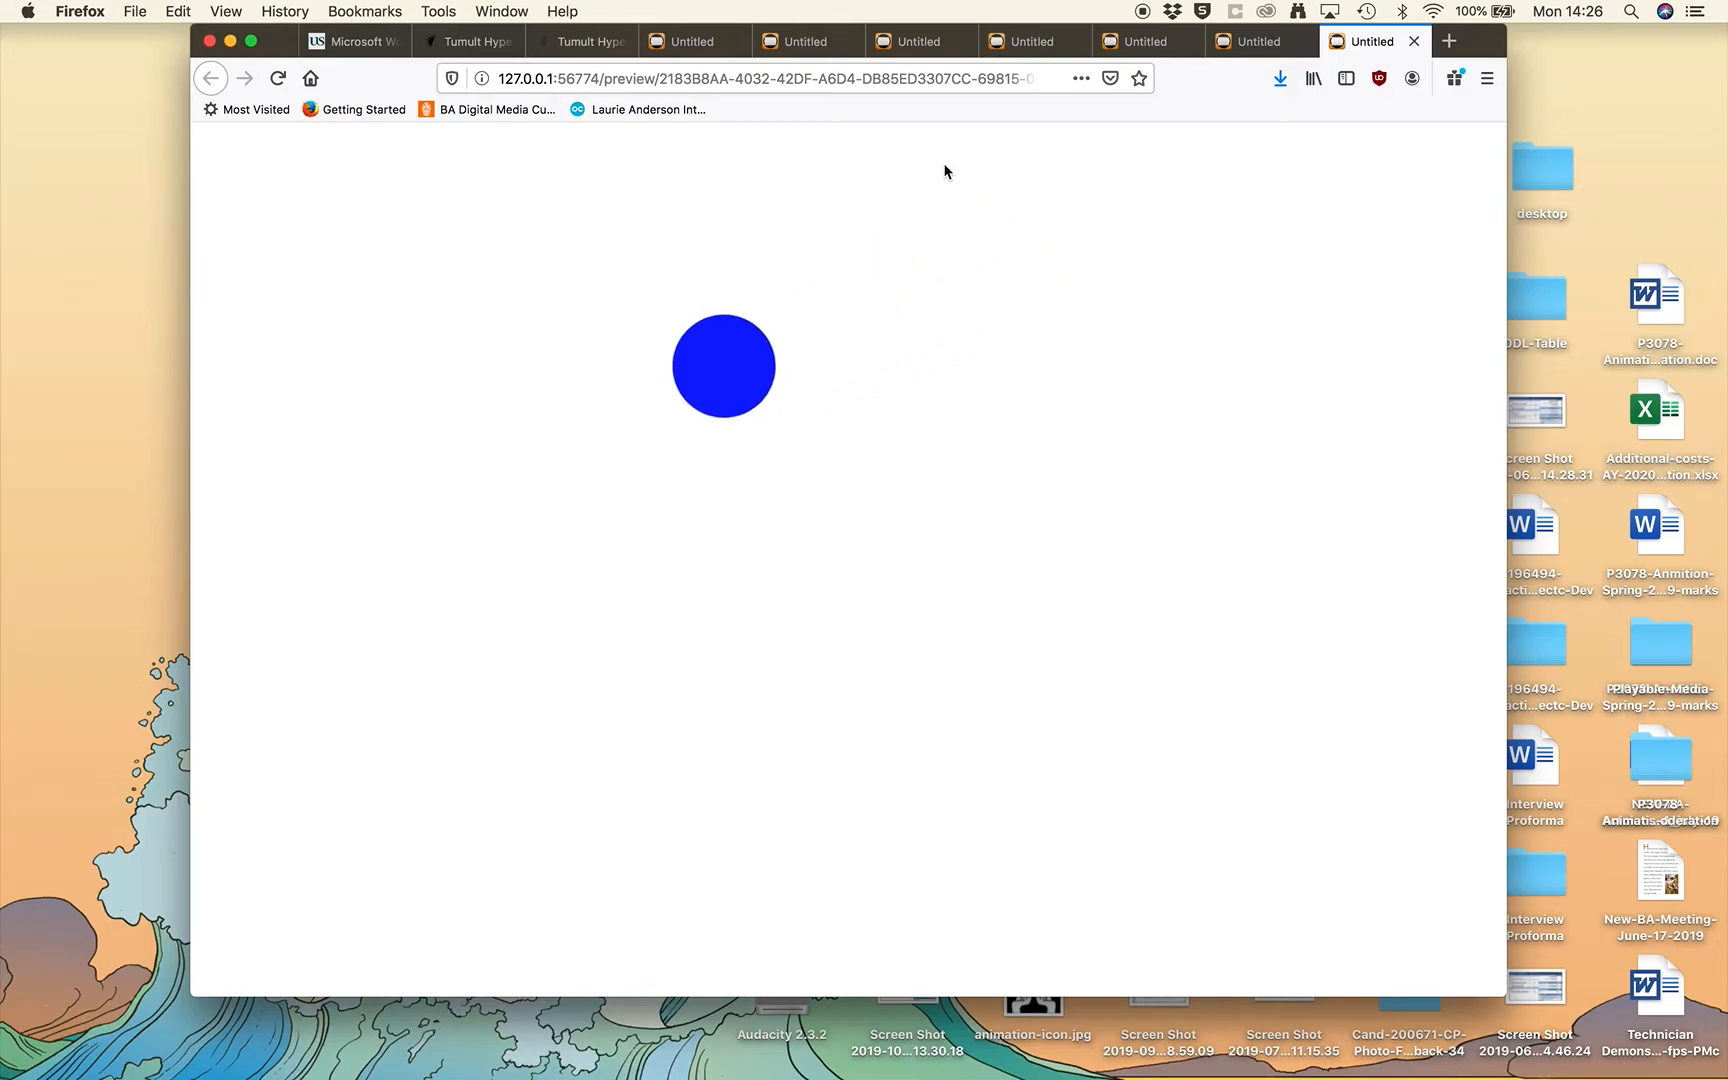
key(super+w)
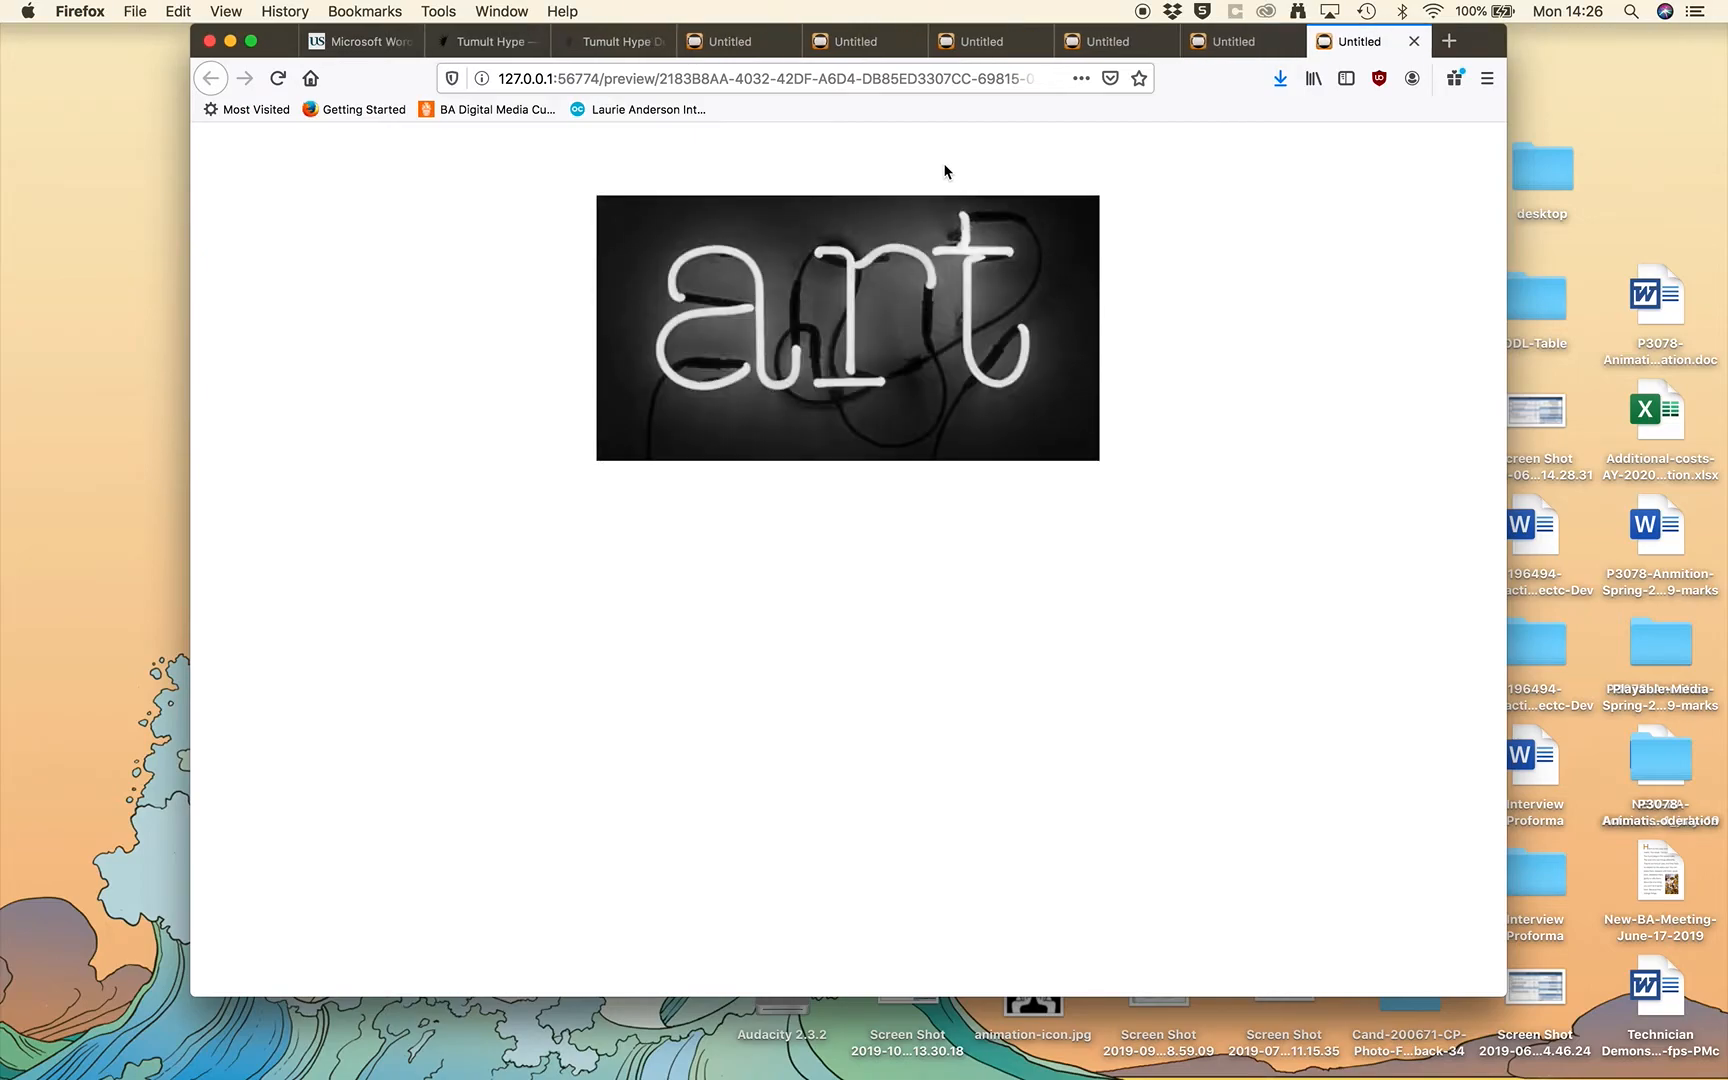
key(super+Tab)
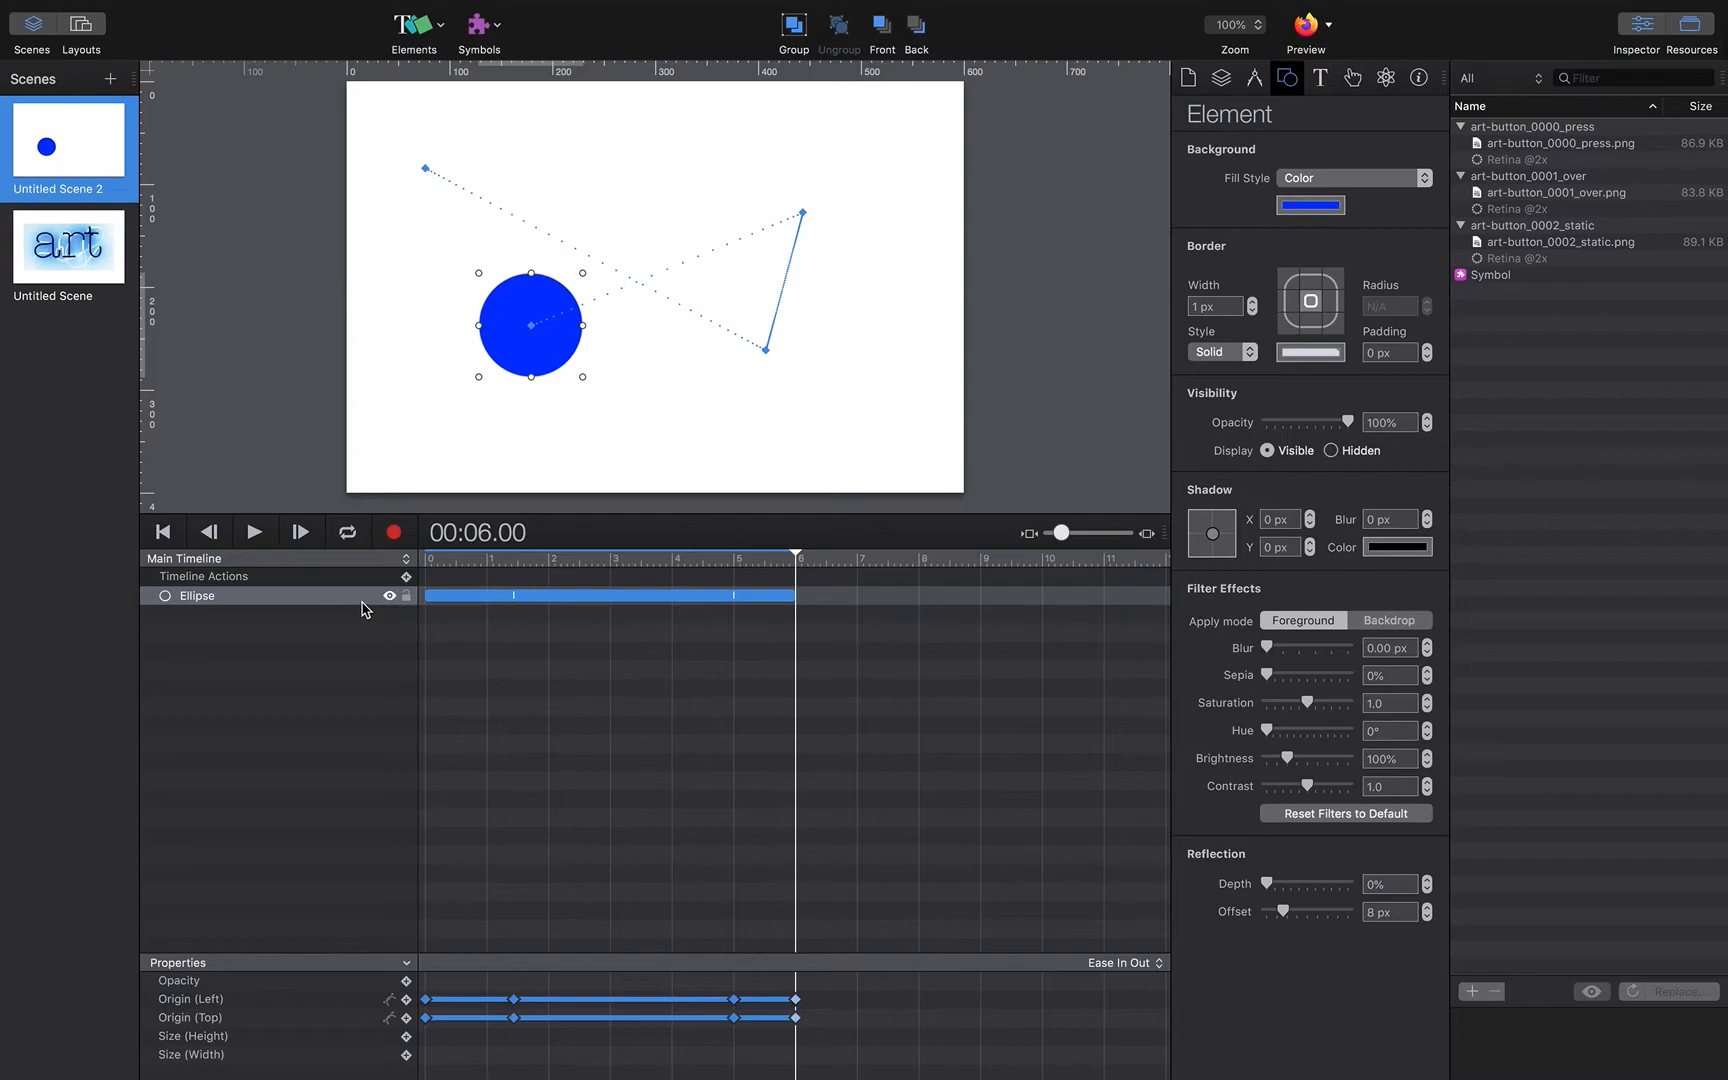
Step: Add a Pause Timeline action at the start of the ellipse scene's main timeline
drag(794, 558, 422, 572)
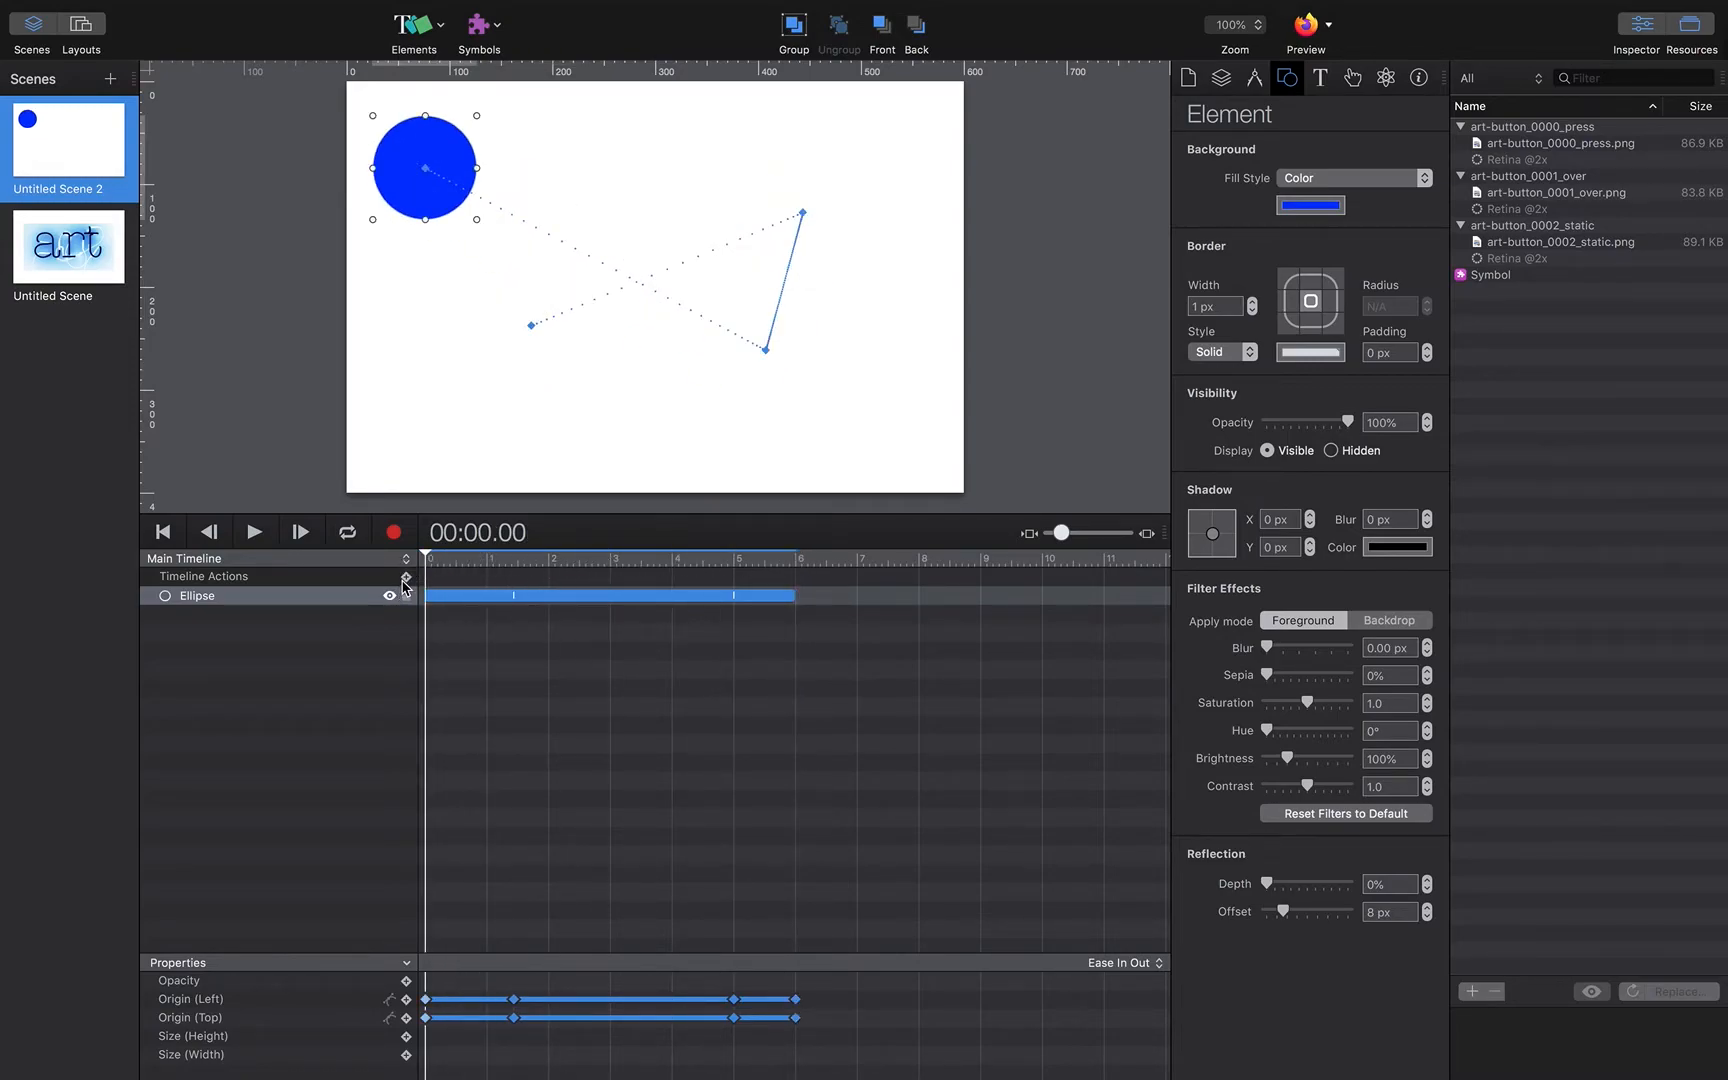
click(406, 578)
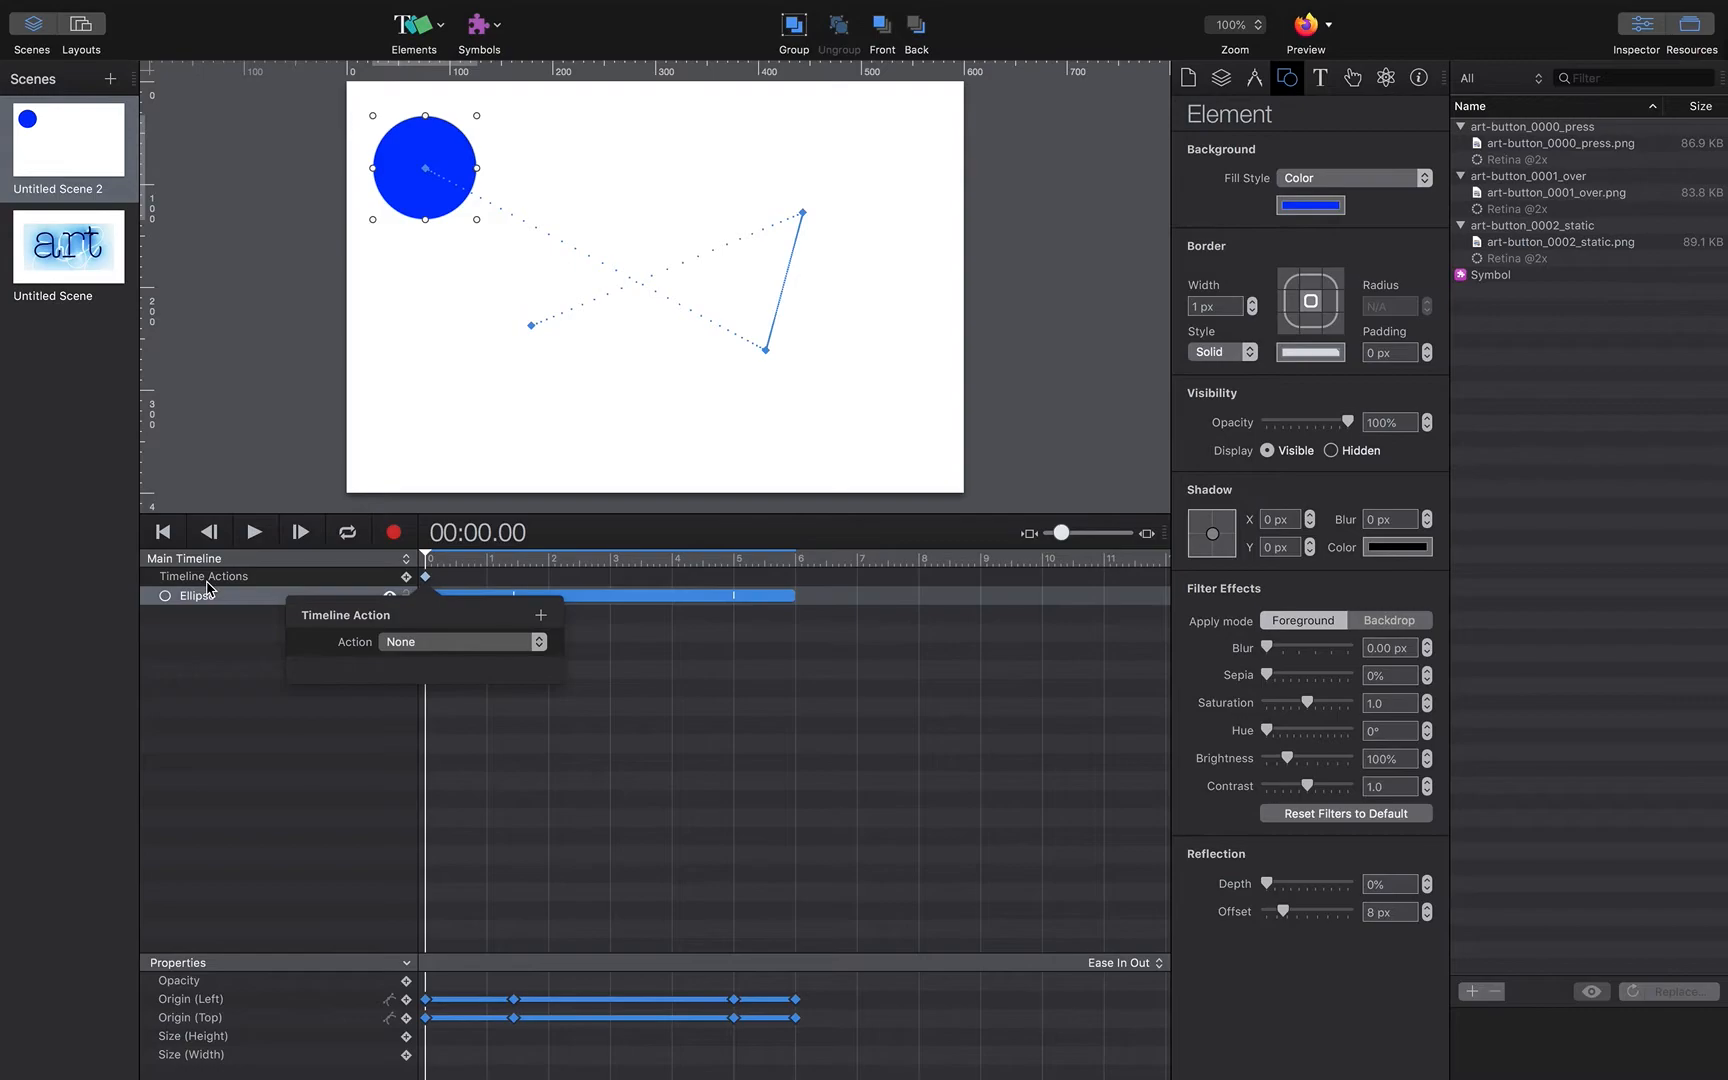
click(408, 643)
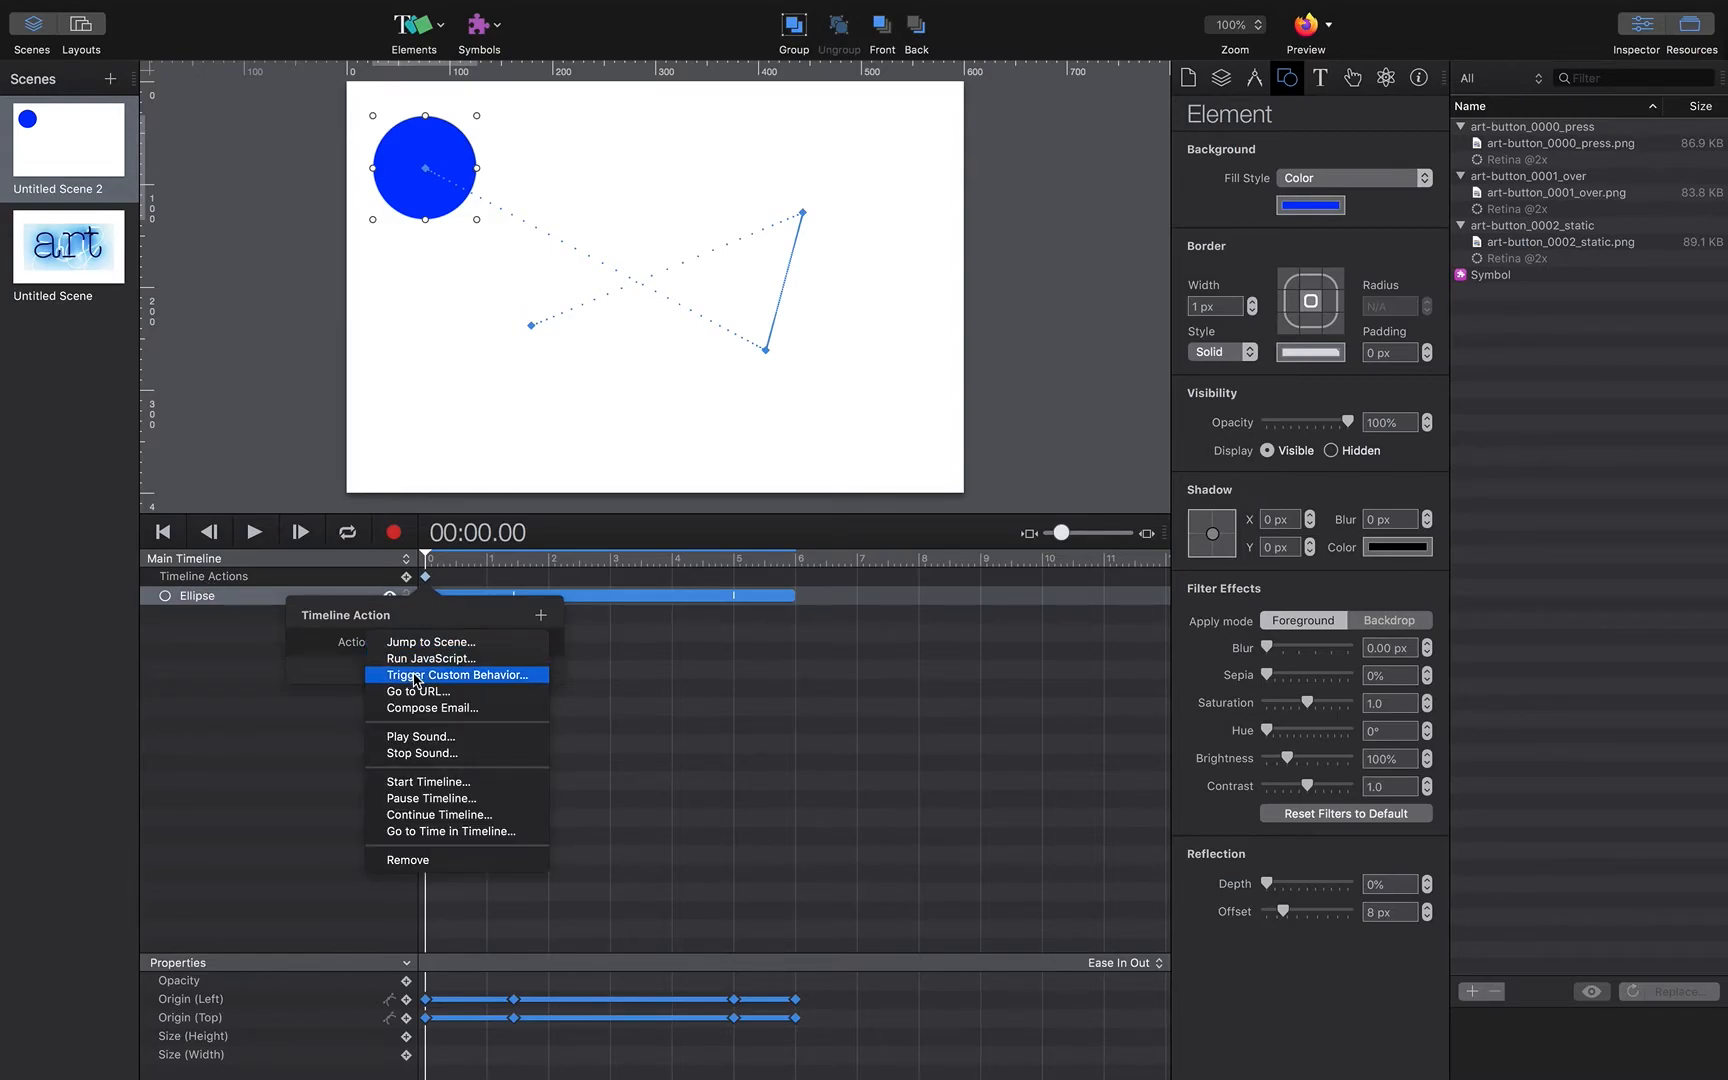
click(444, 799)
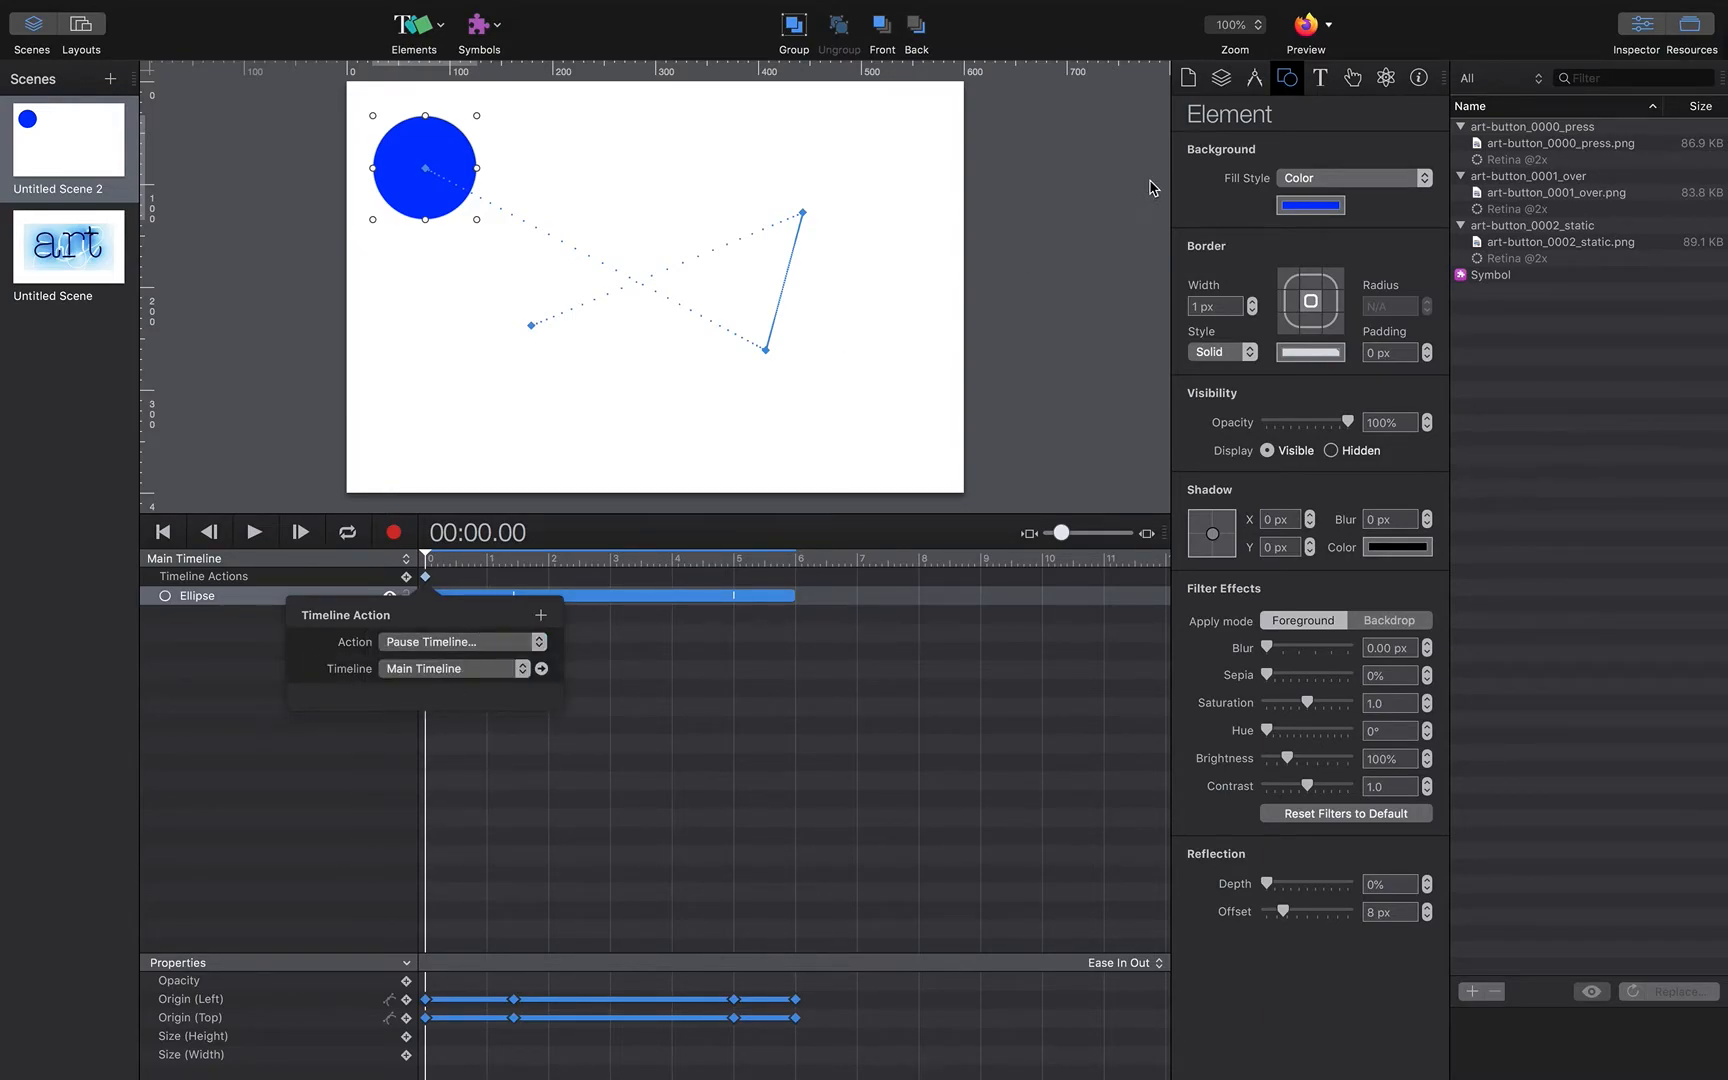
Step: Preview the scene in the browser to check that the animation stays paused
click(1306, 26)
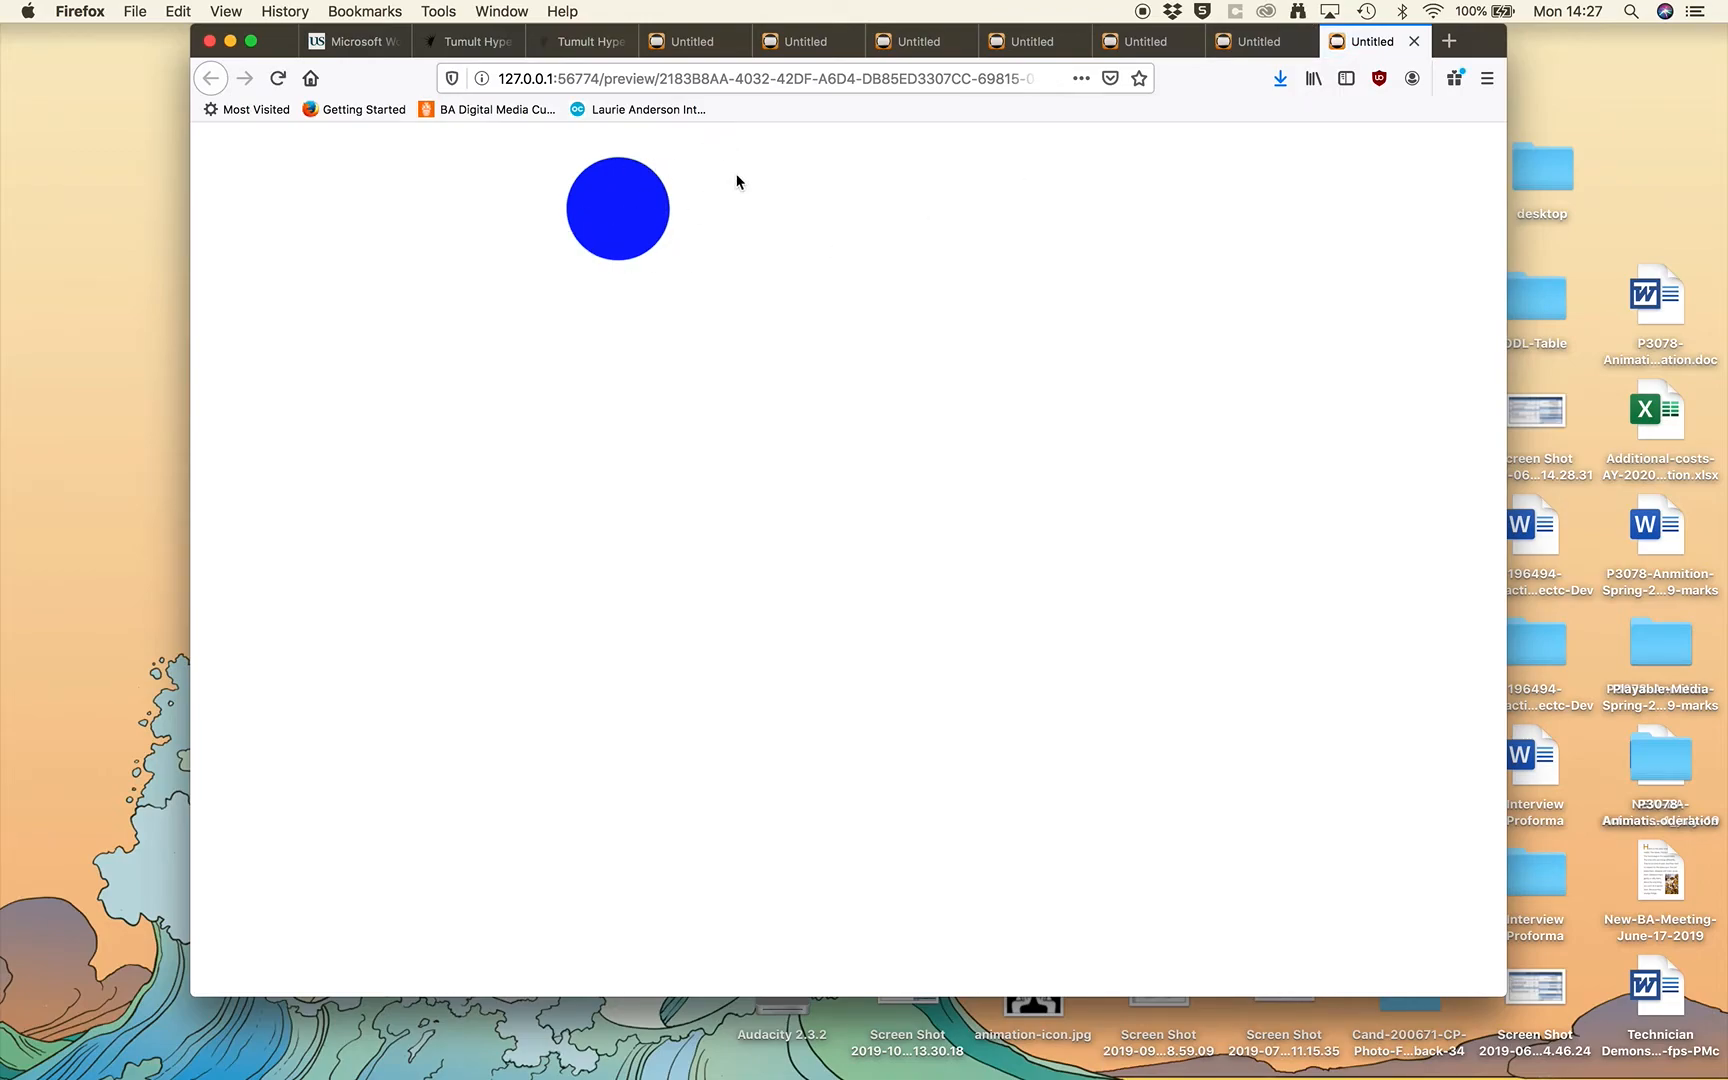
click(631, 222)
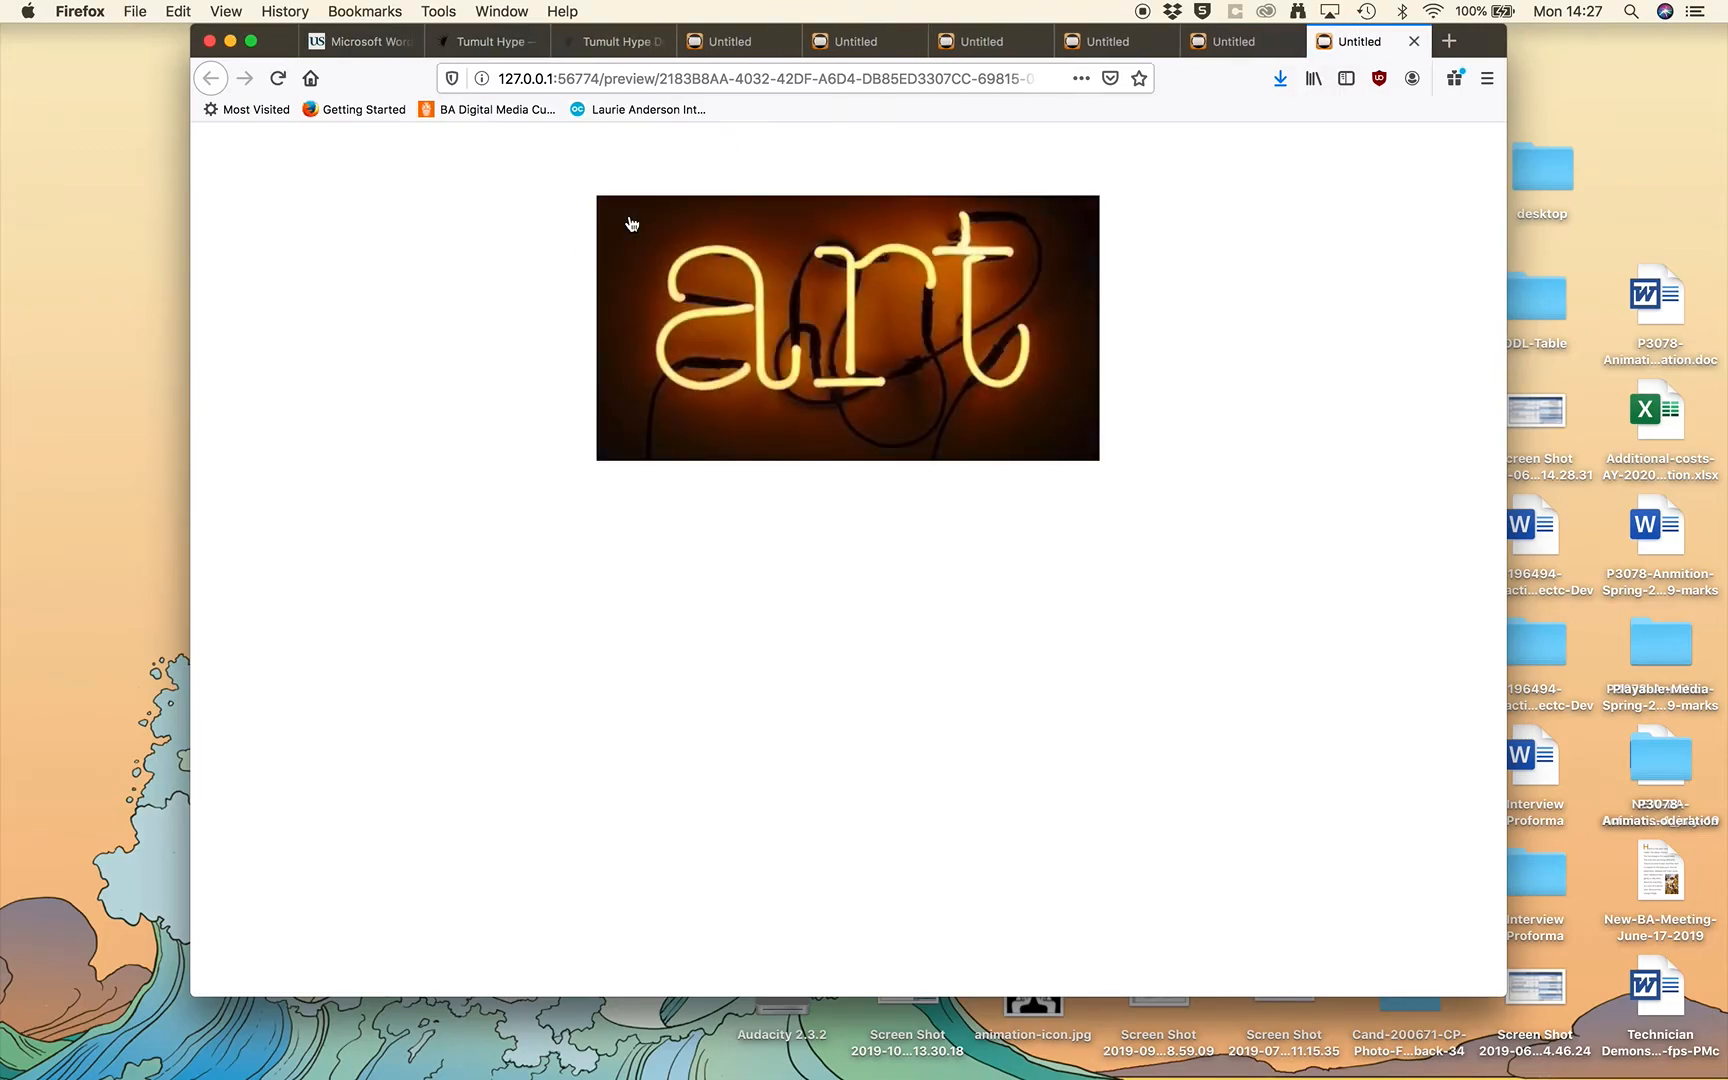
key(super+Tab)
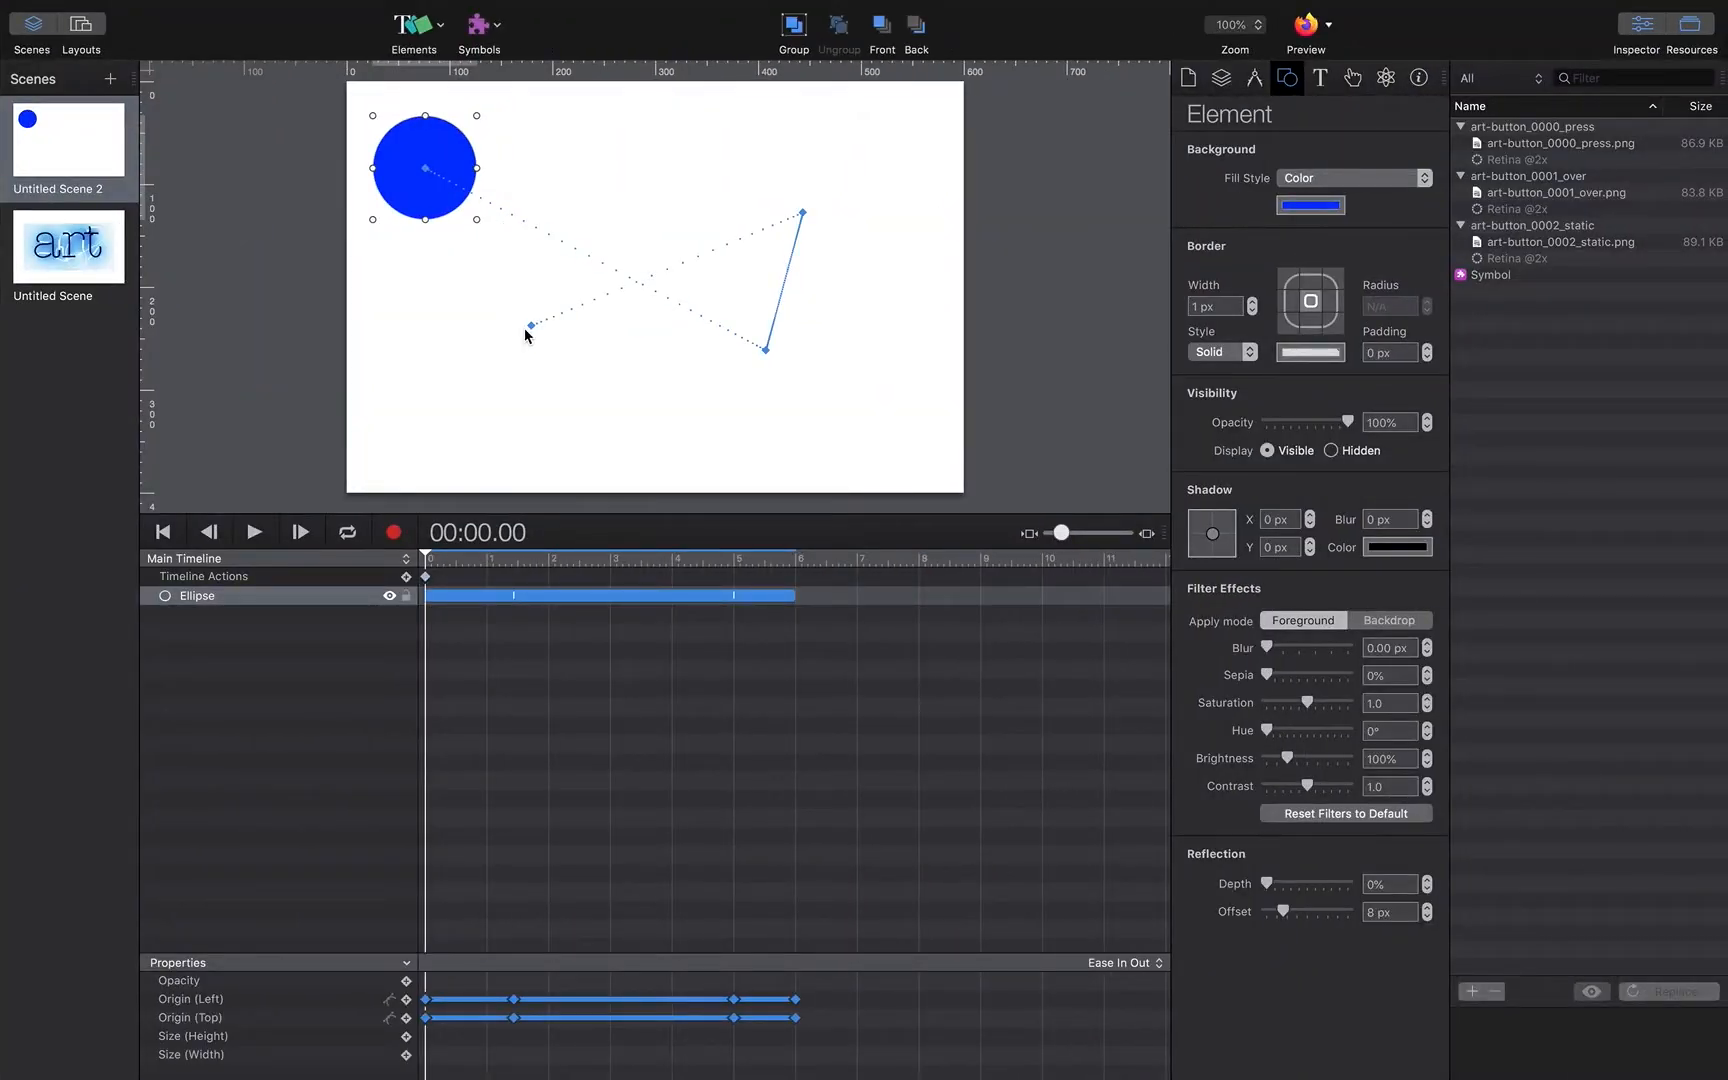
Step: Insert a Button element near the lower-right corner of the scene
click(442, 22)
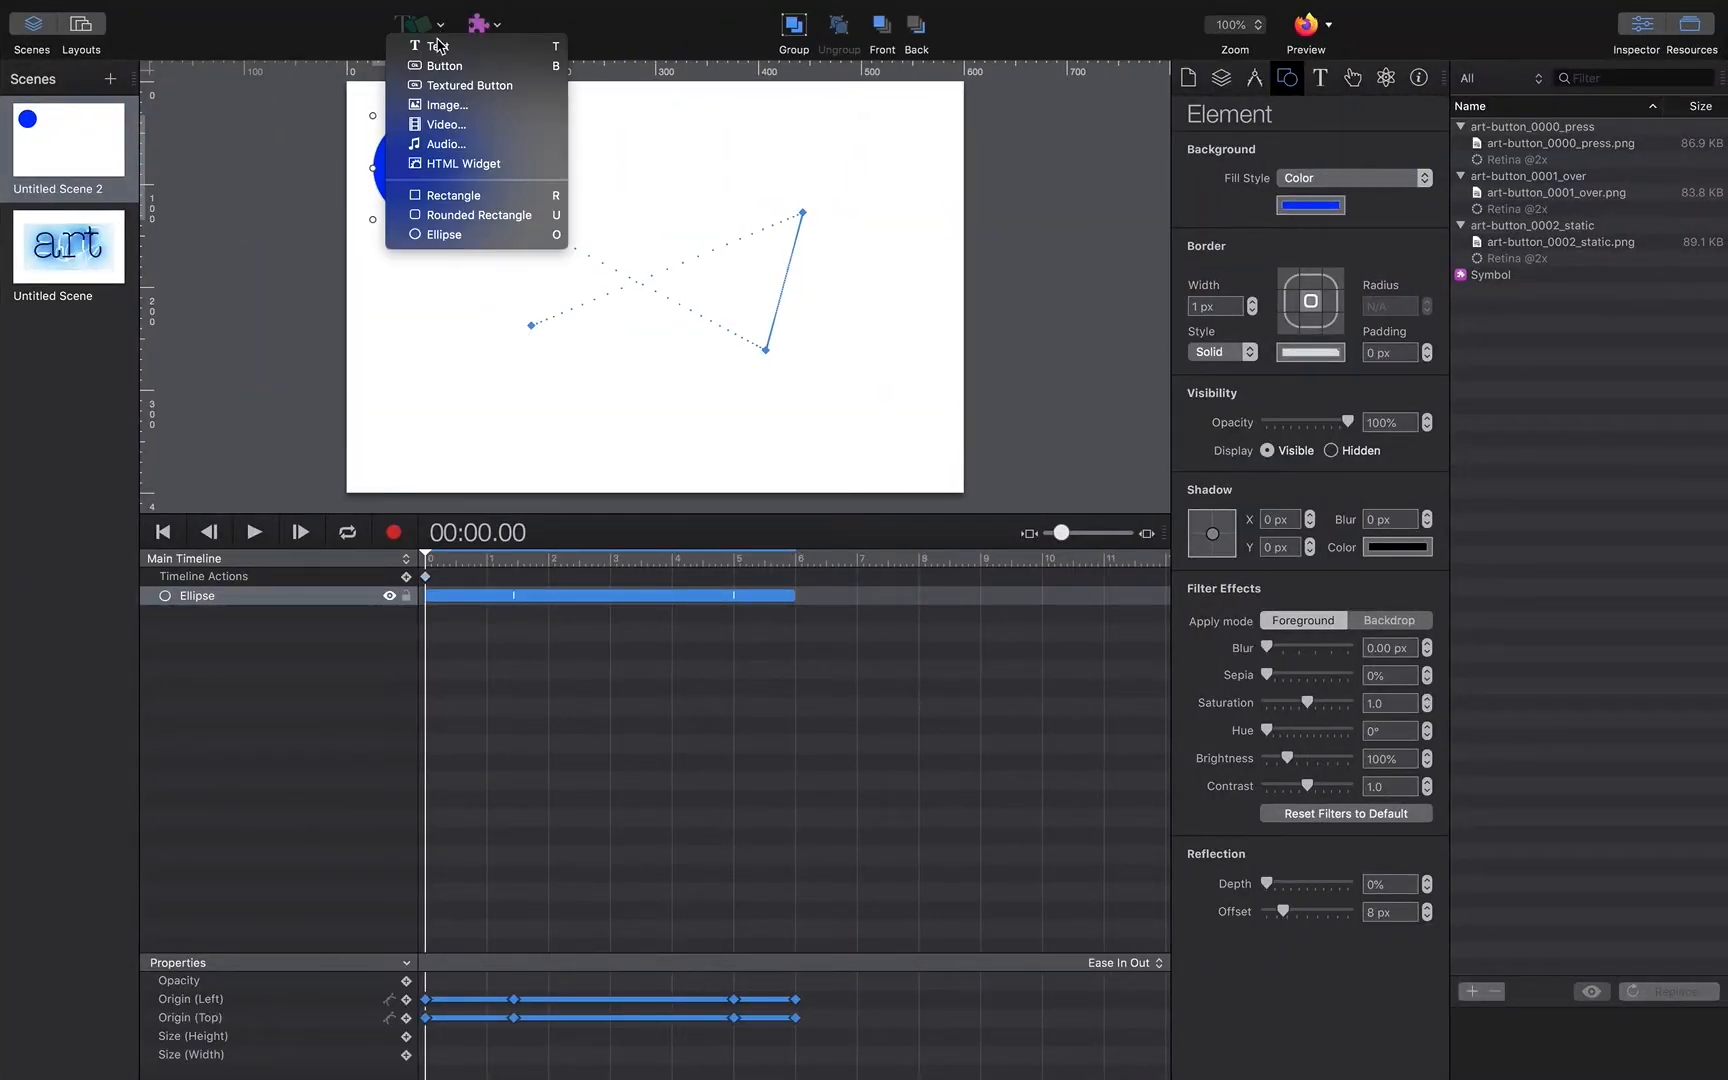
click(447, 66)
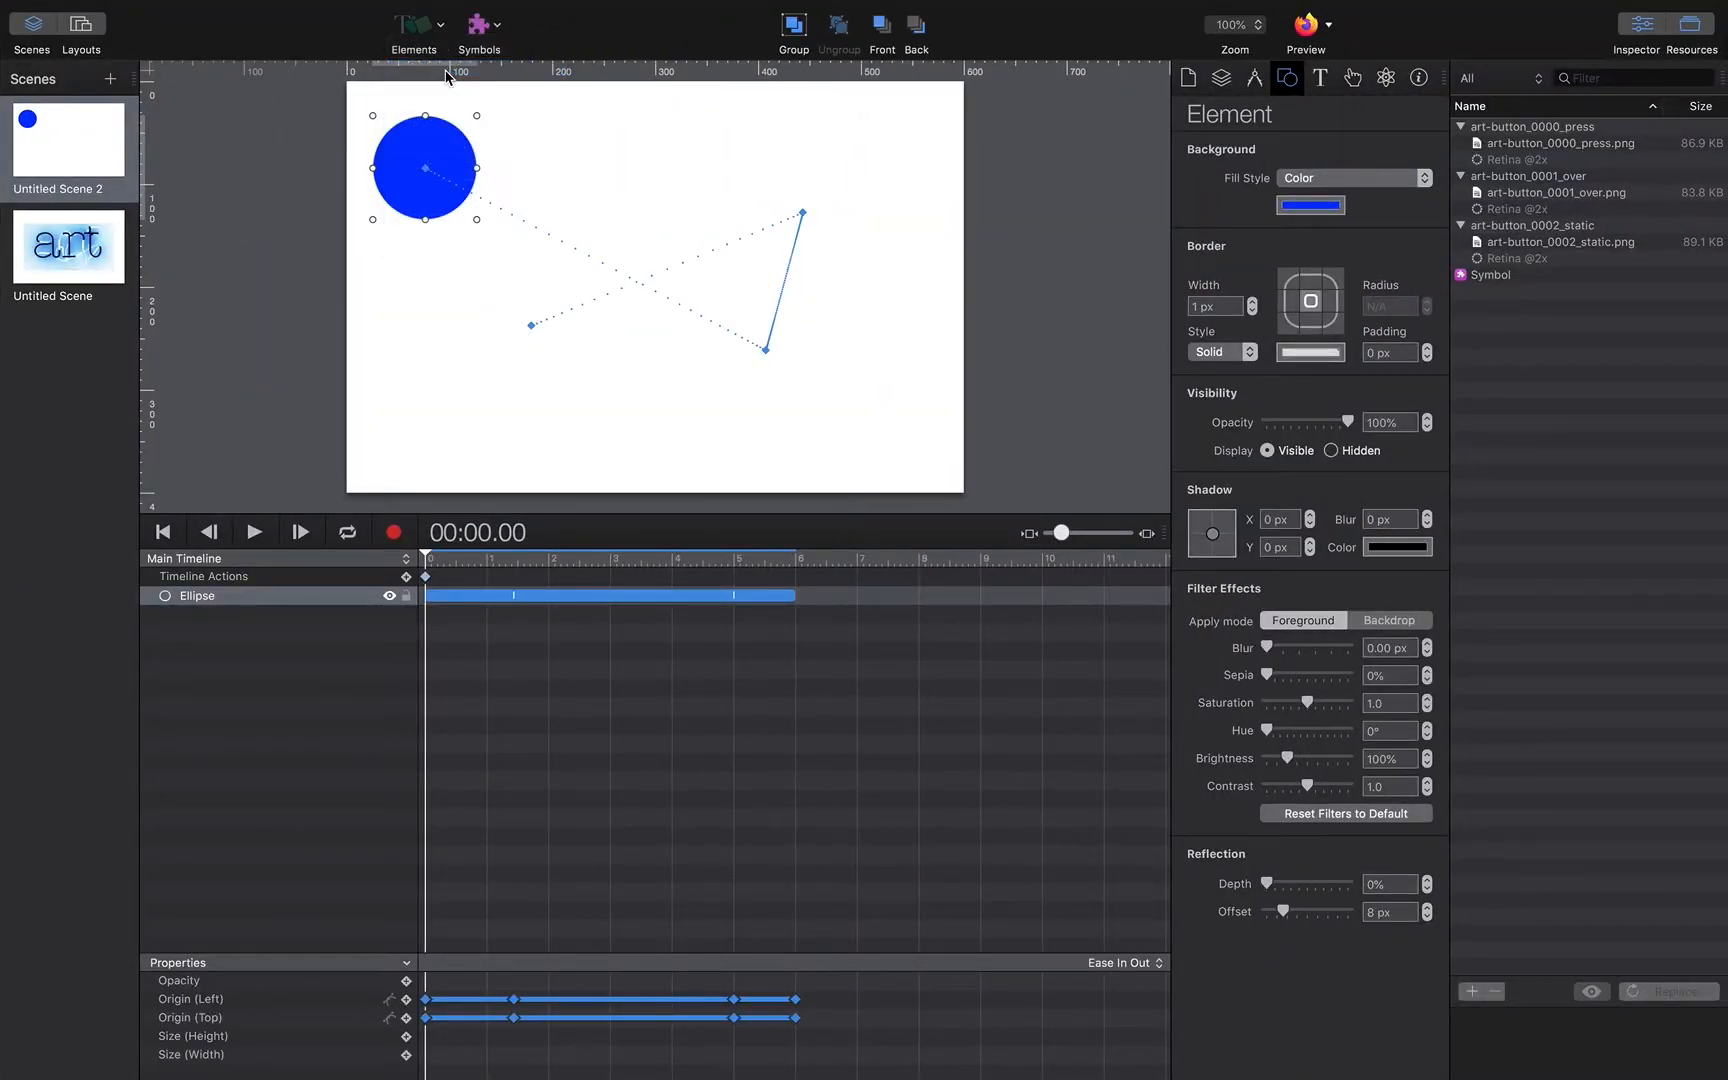
click(757, 325)
drag(707, 279, 912, 437)
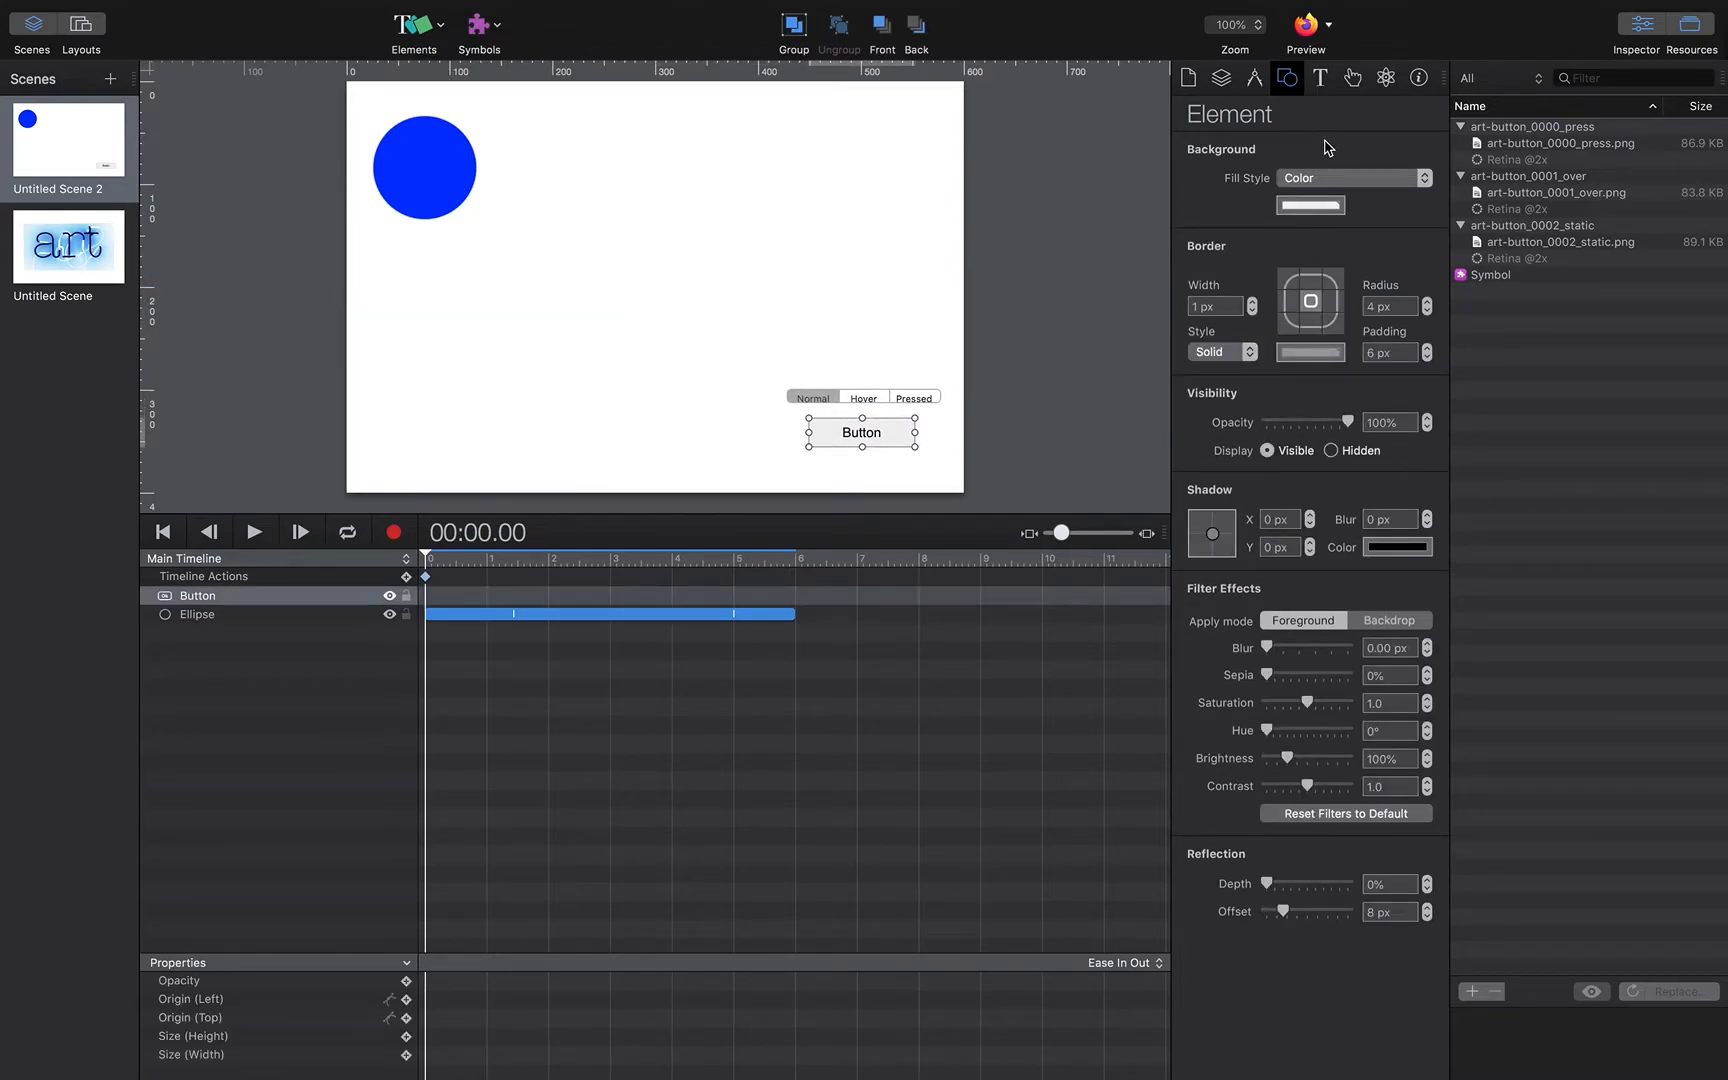
Step: Give the button an On Mouse Click action set to Continue Timeline
click(1358, 79)
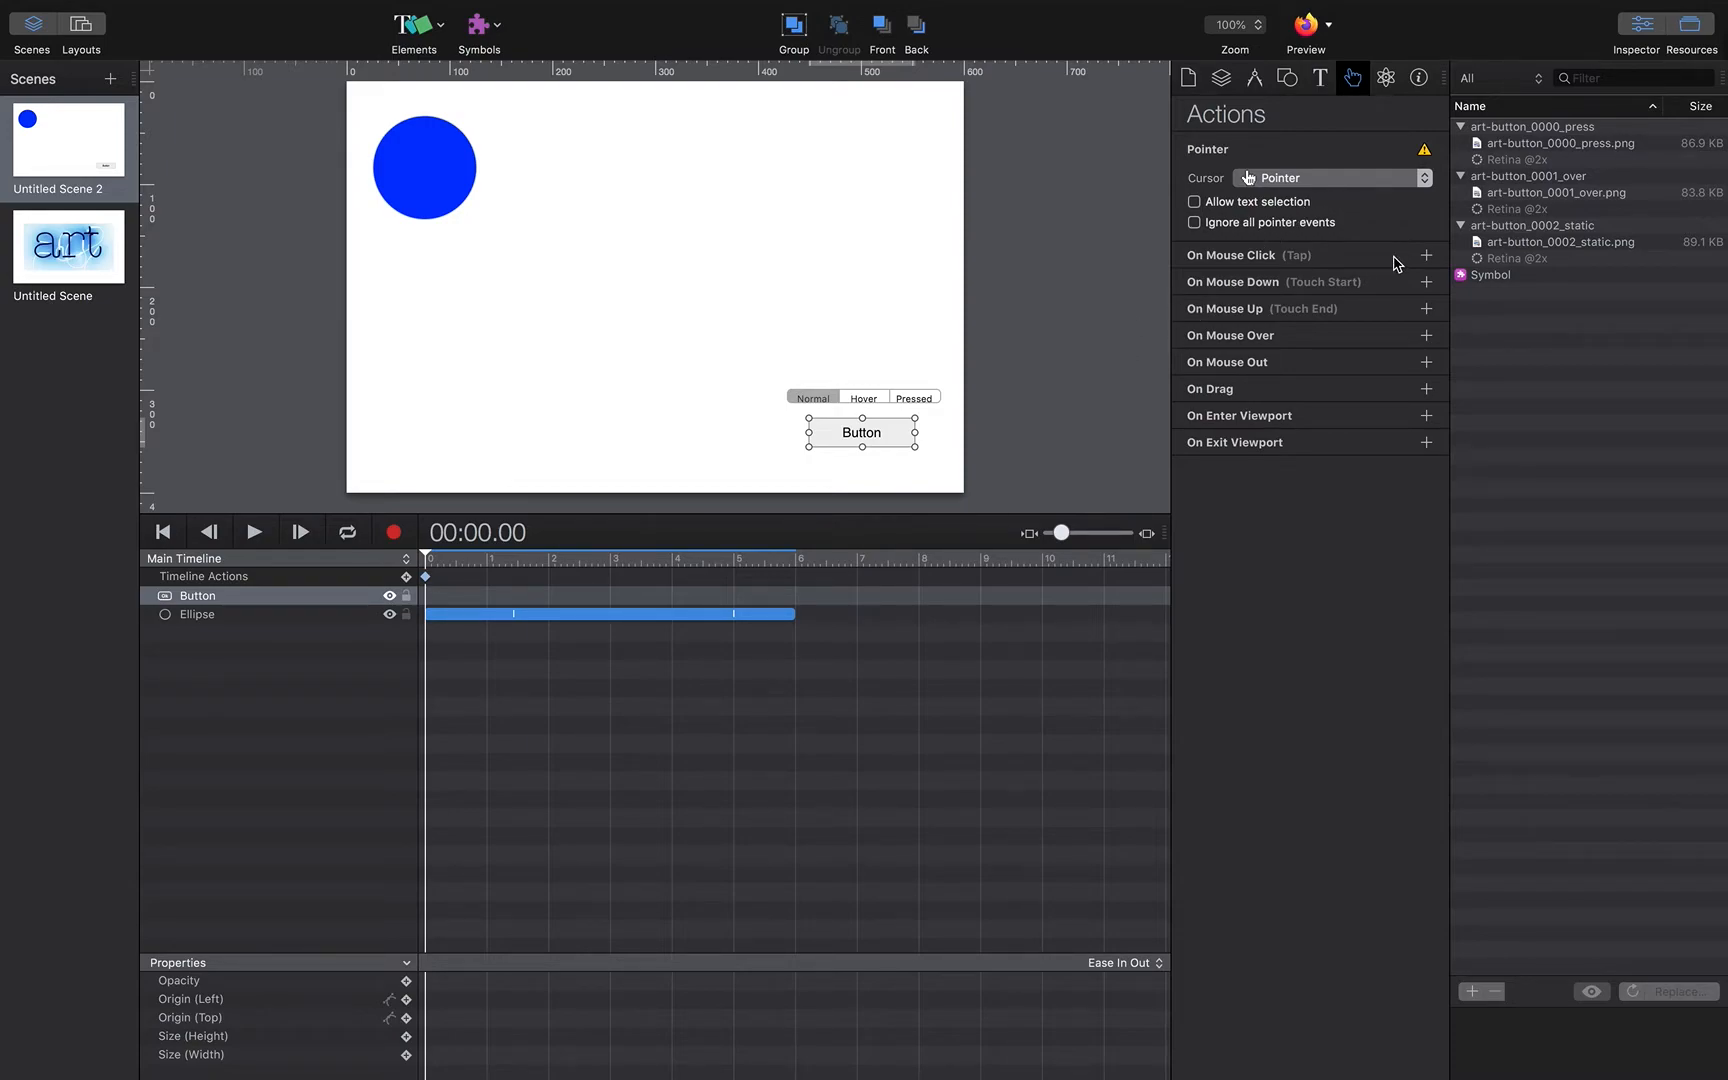
click(1426, 255)
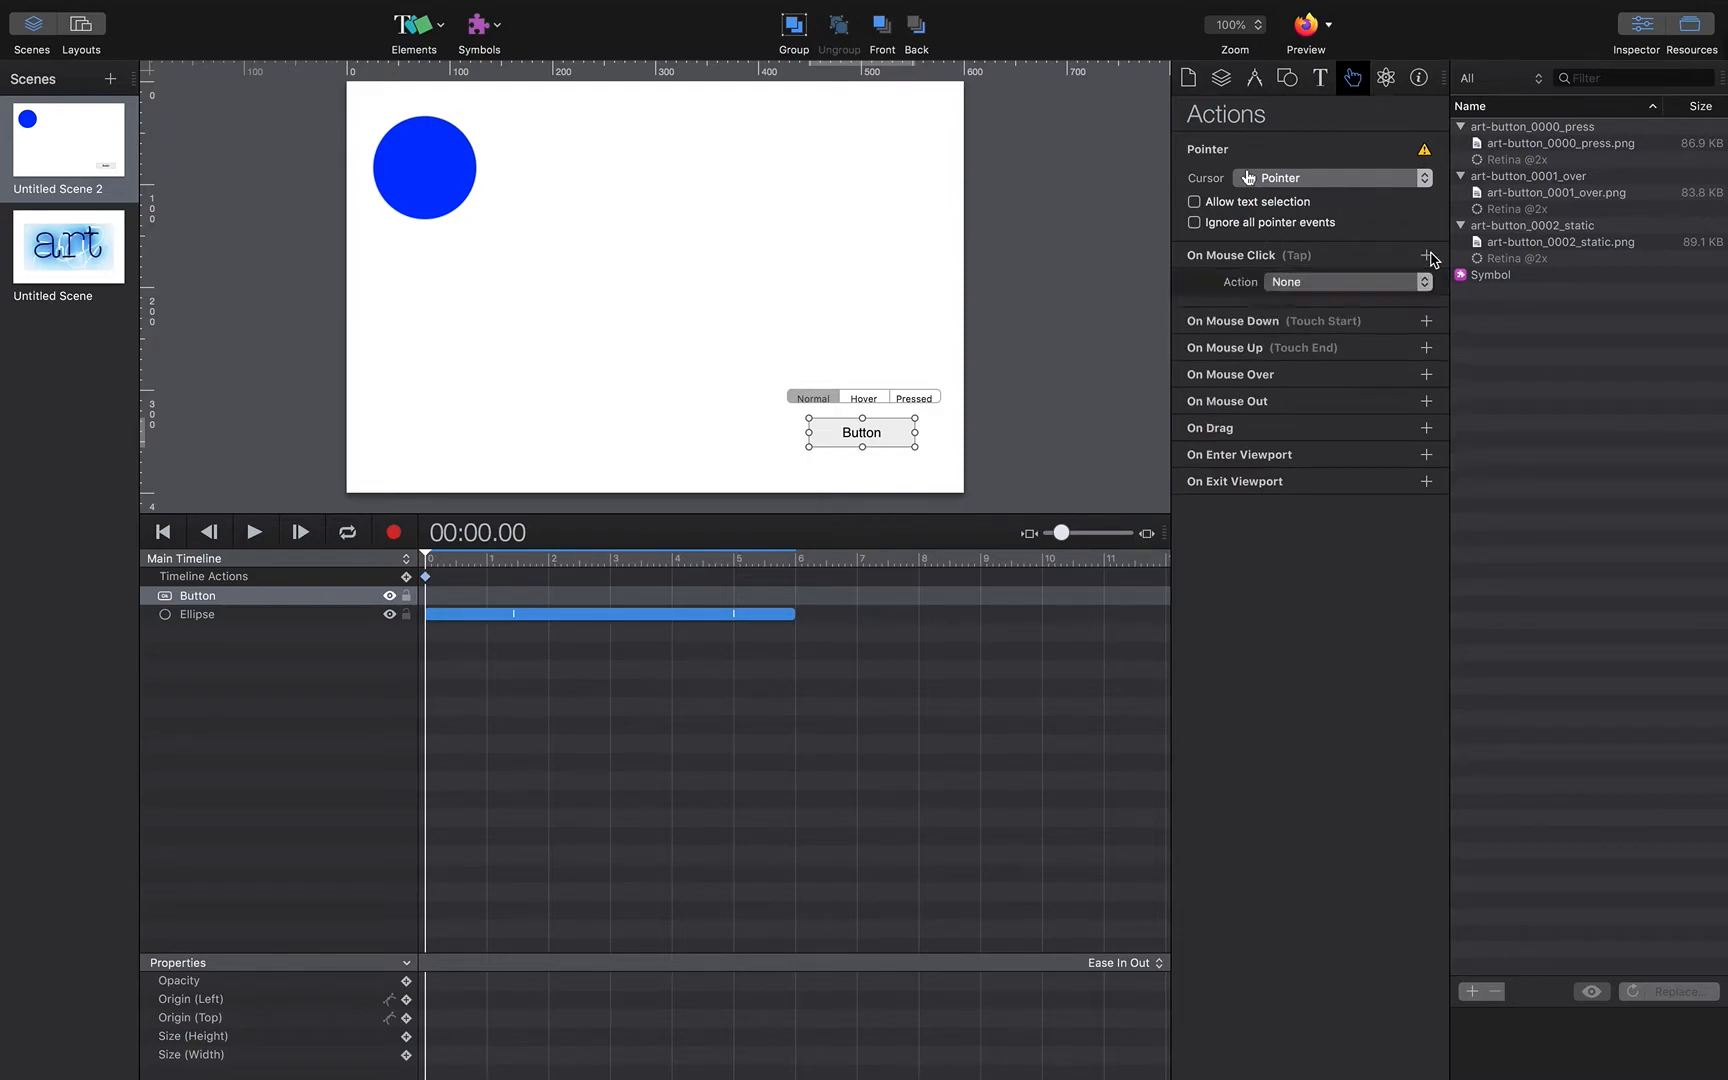
click(1336, 284)
click(1304, 453)
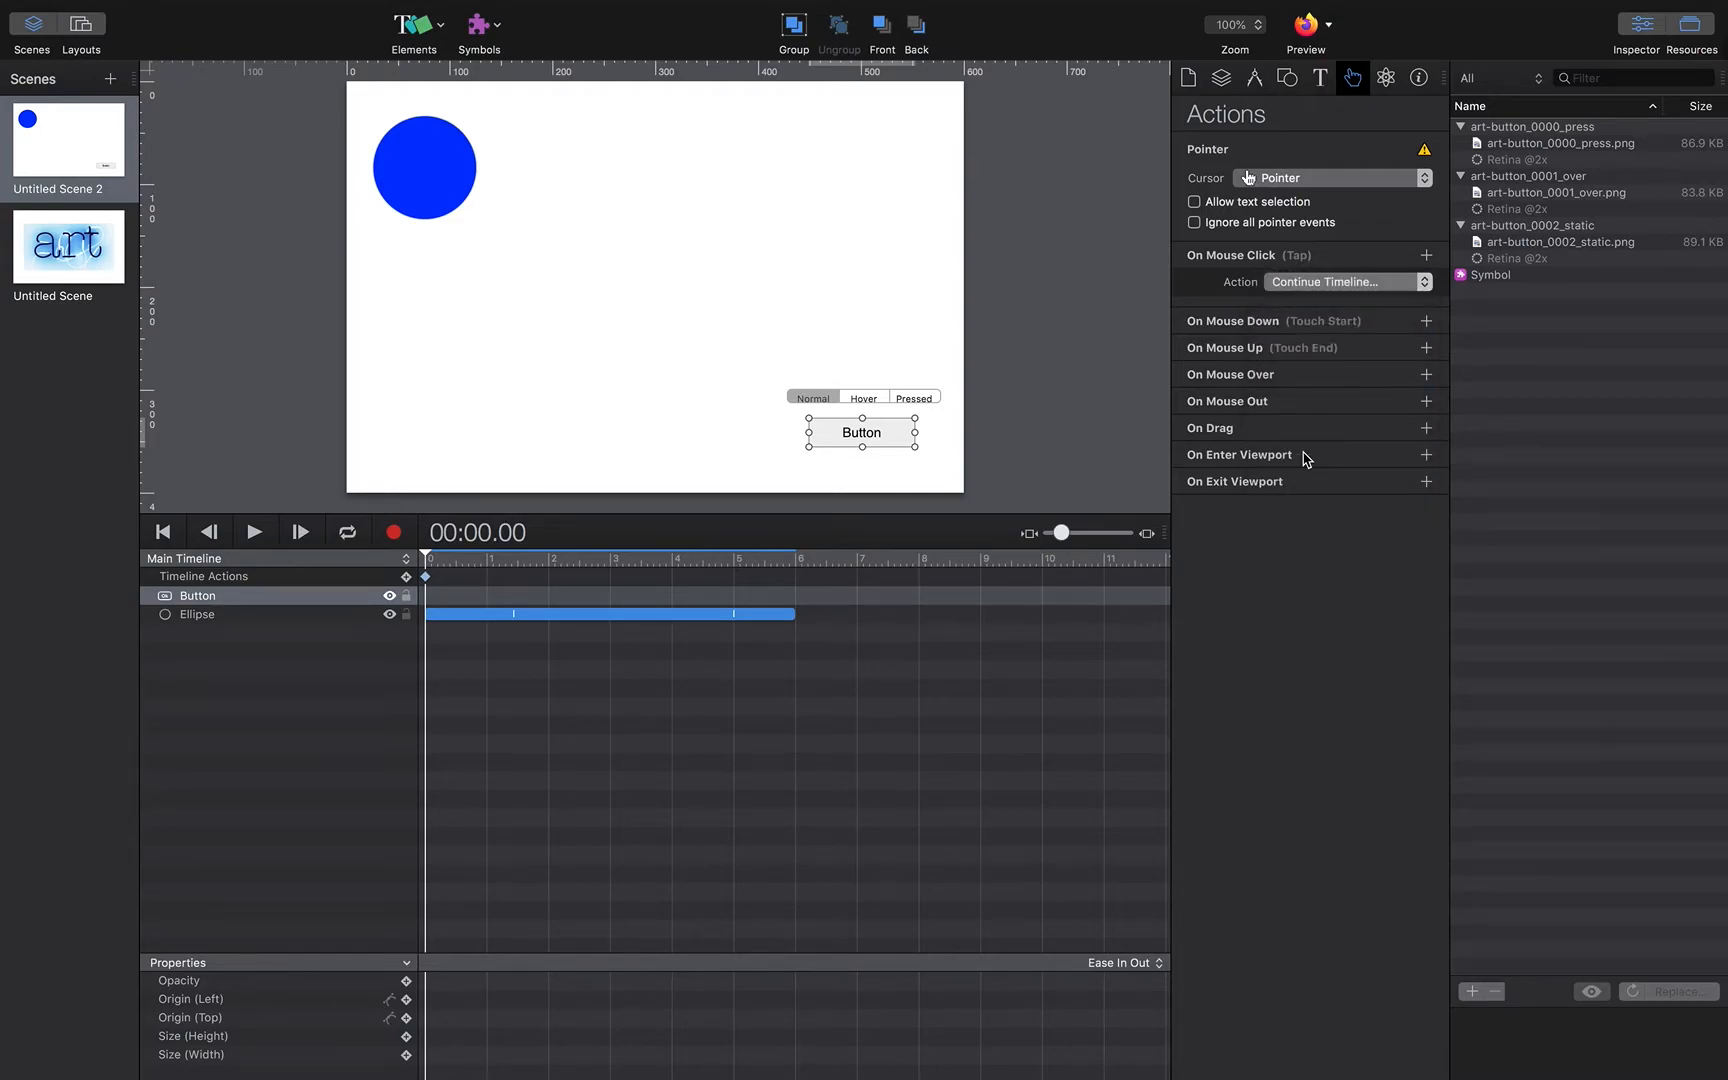
Step: Preview in the browser and test that the button resumes the ellipse animation
click(1306, 26)
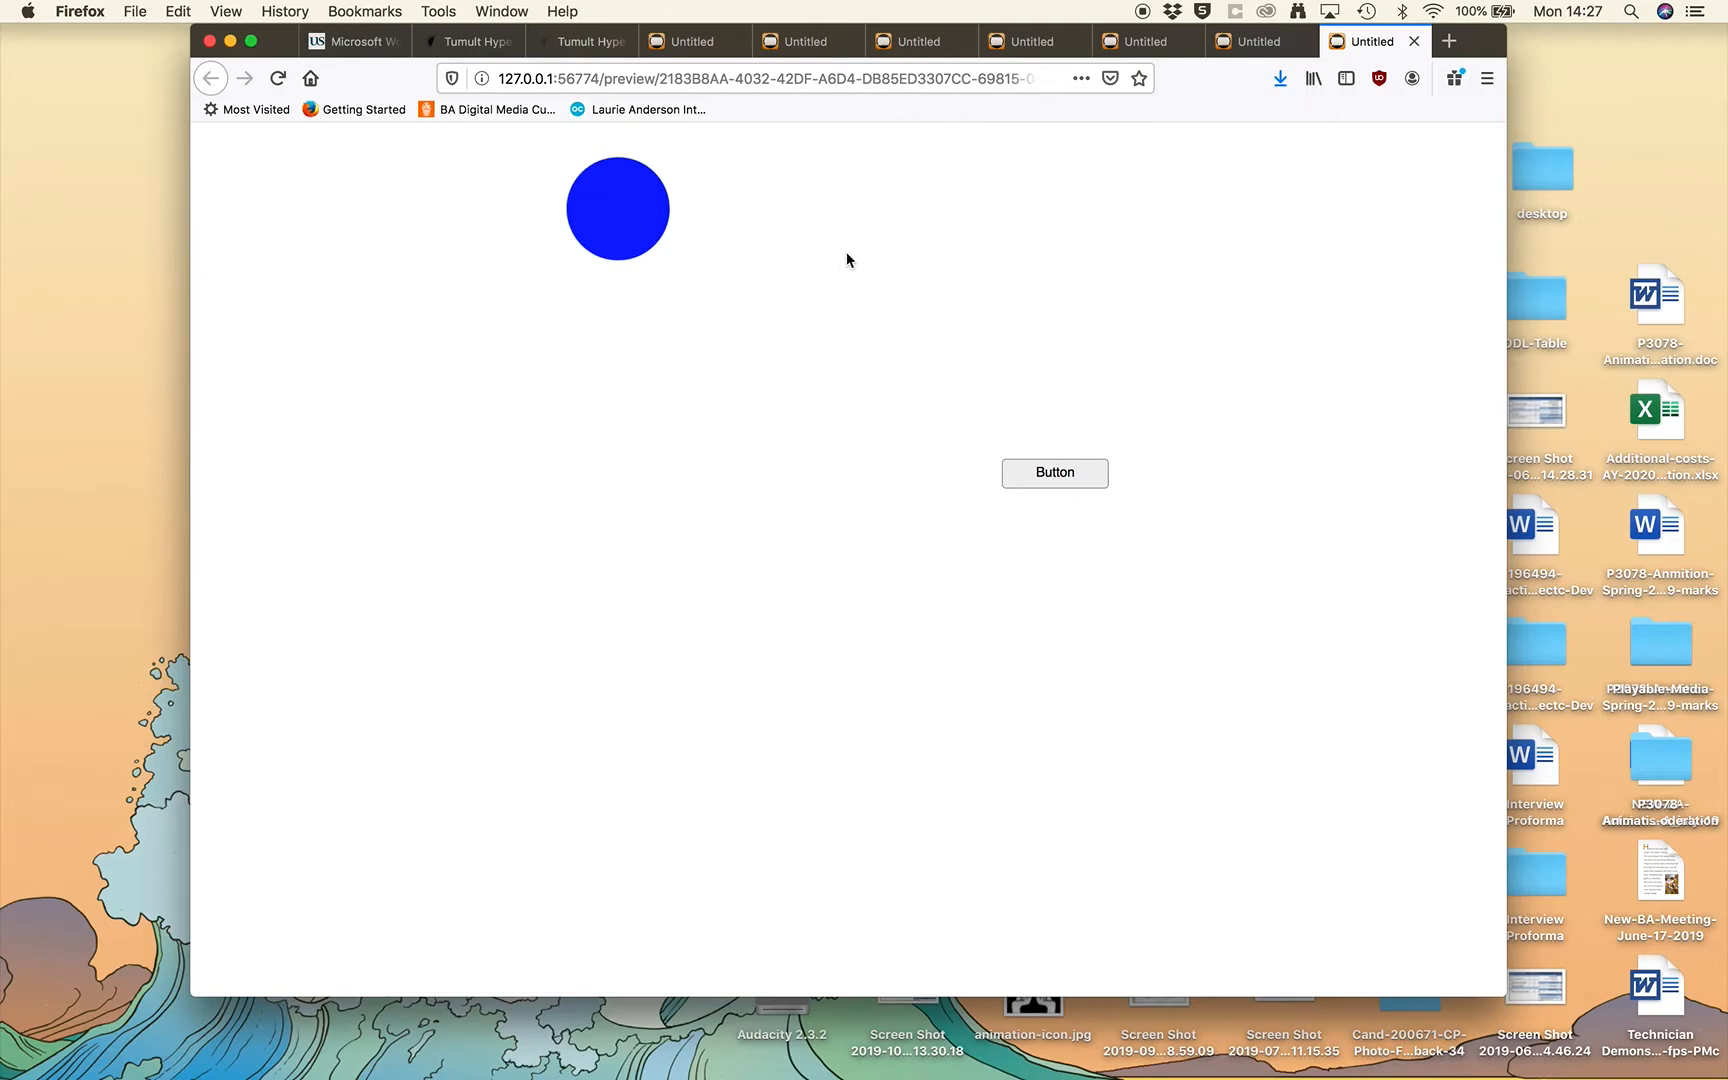
click(1038, 480)
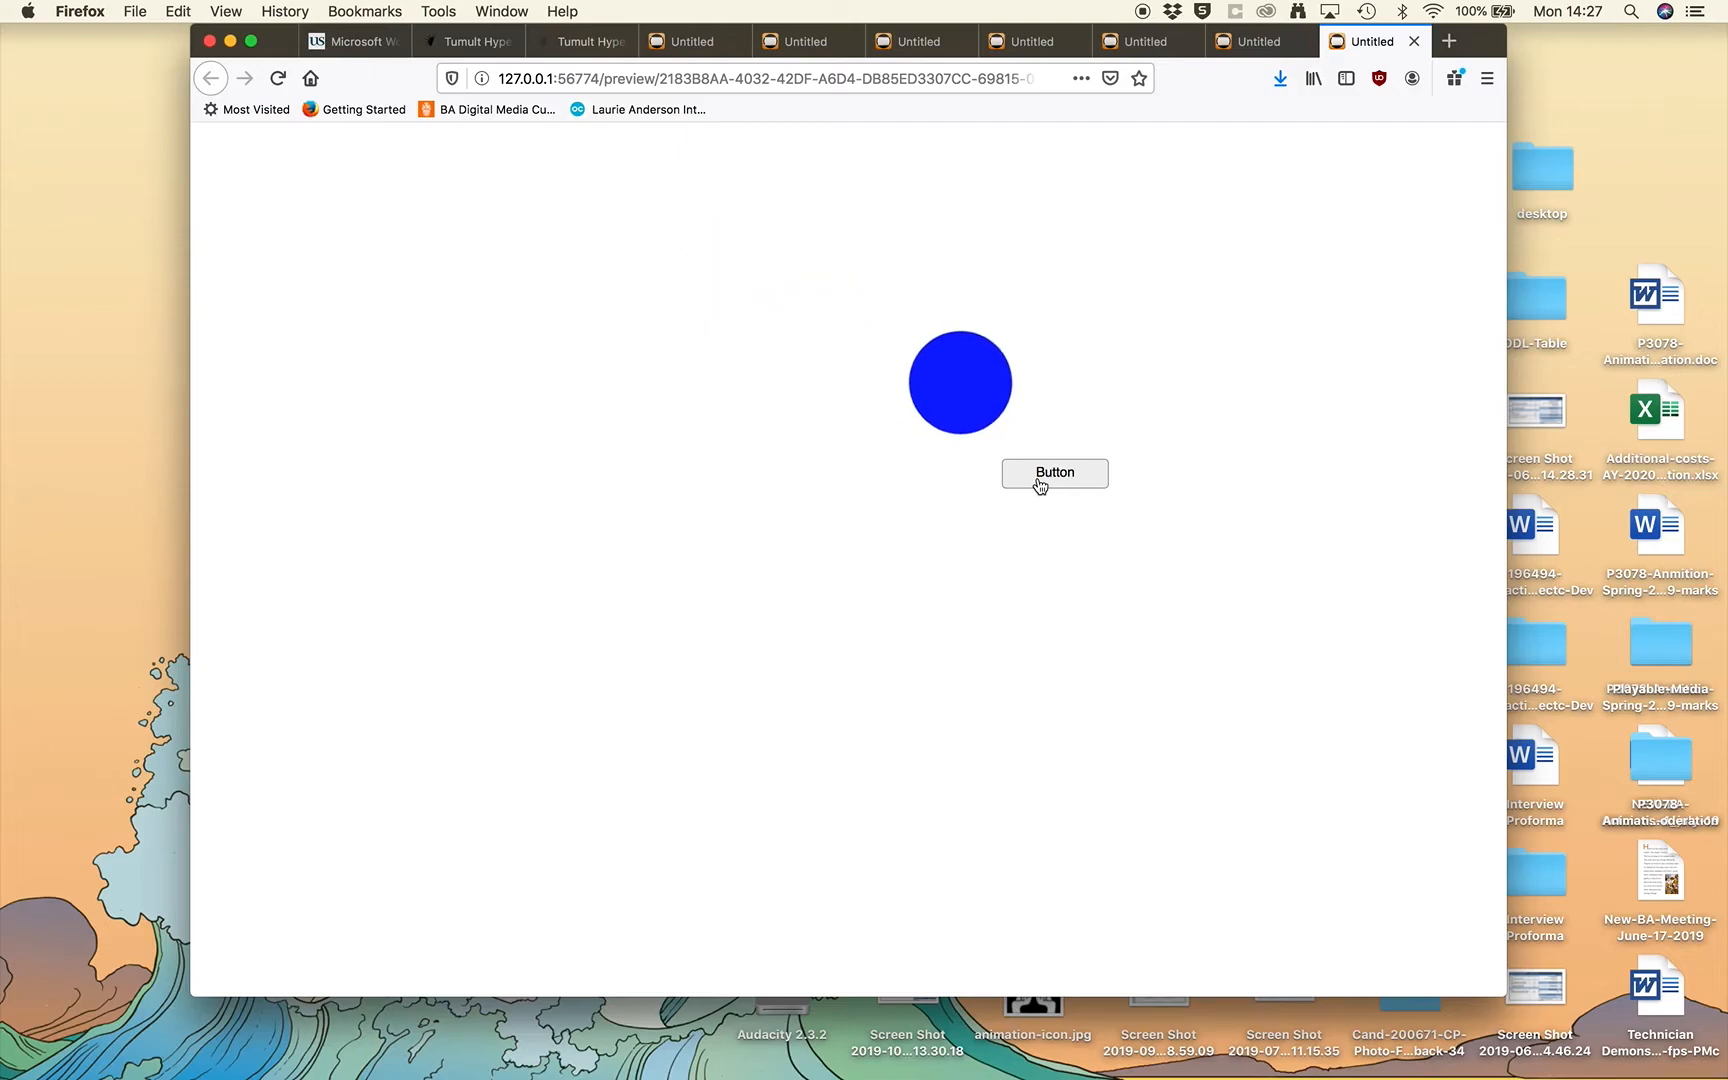
key(super+Tab)
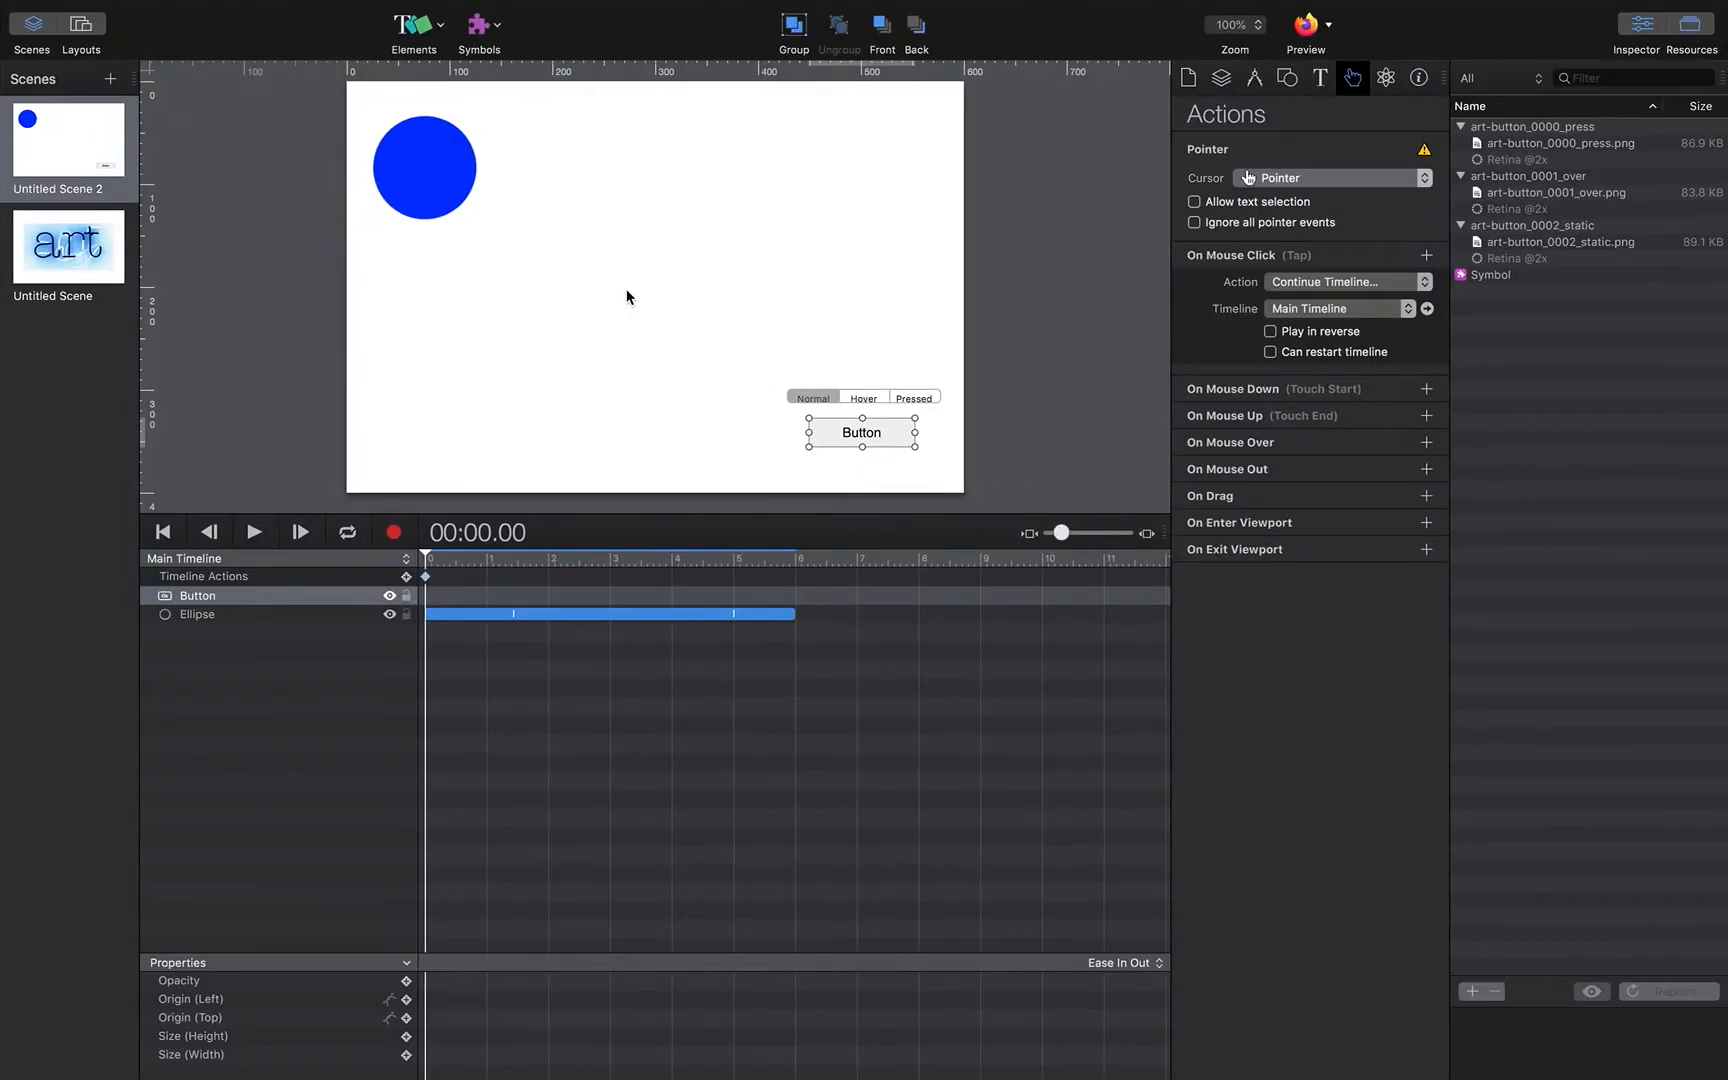
Step: Delete Untitled Scene 2
click(110, 158)
key(BackSpace)
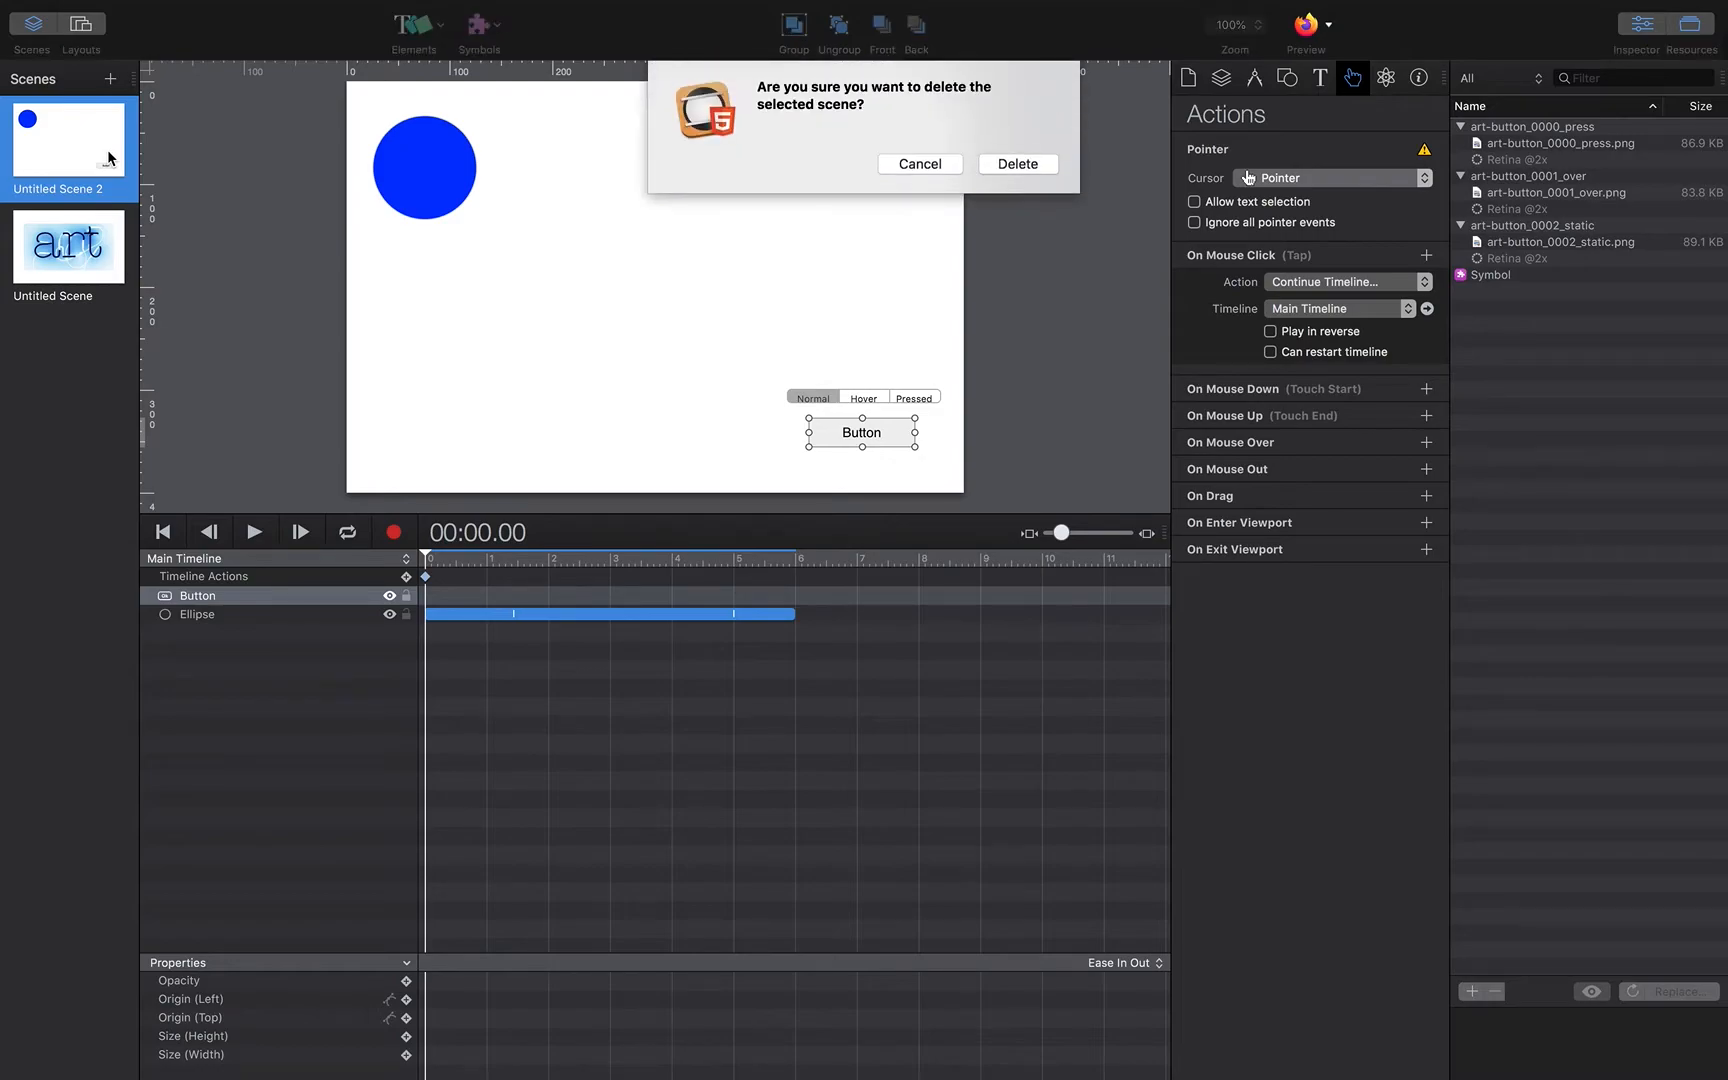
click(1030, 166)
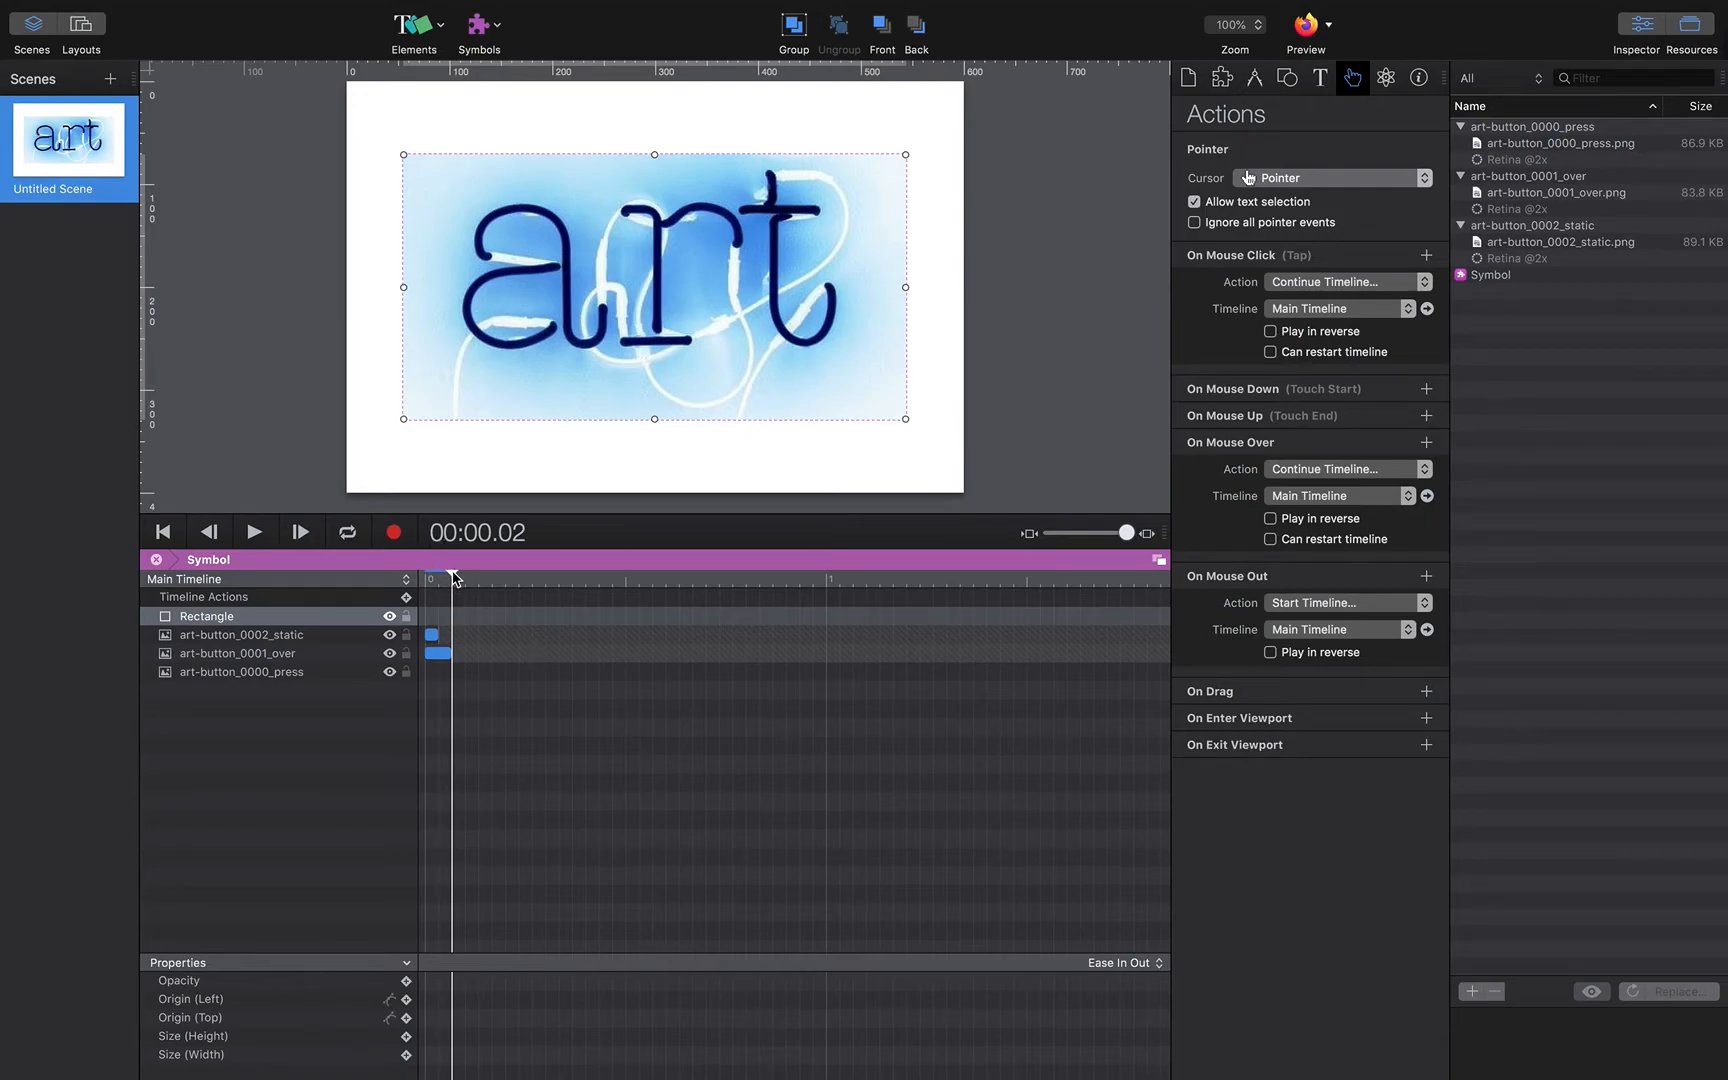
Step: Add a Pause Timeline action at the start of the symbol's main timeline
drag(453, 576, 425, 576)
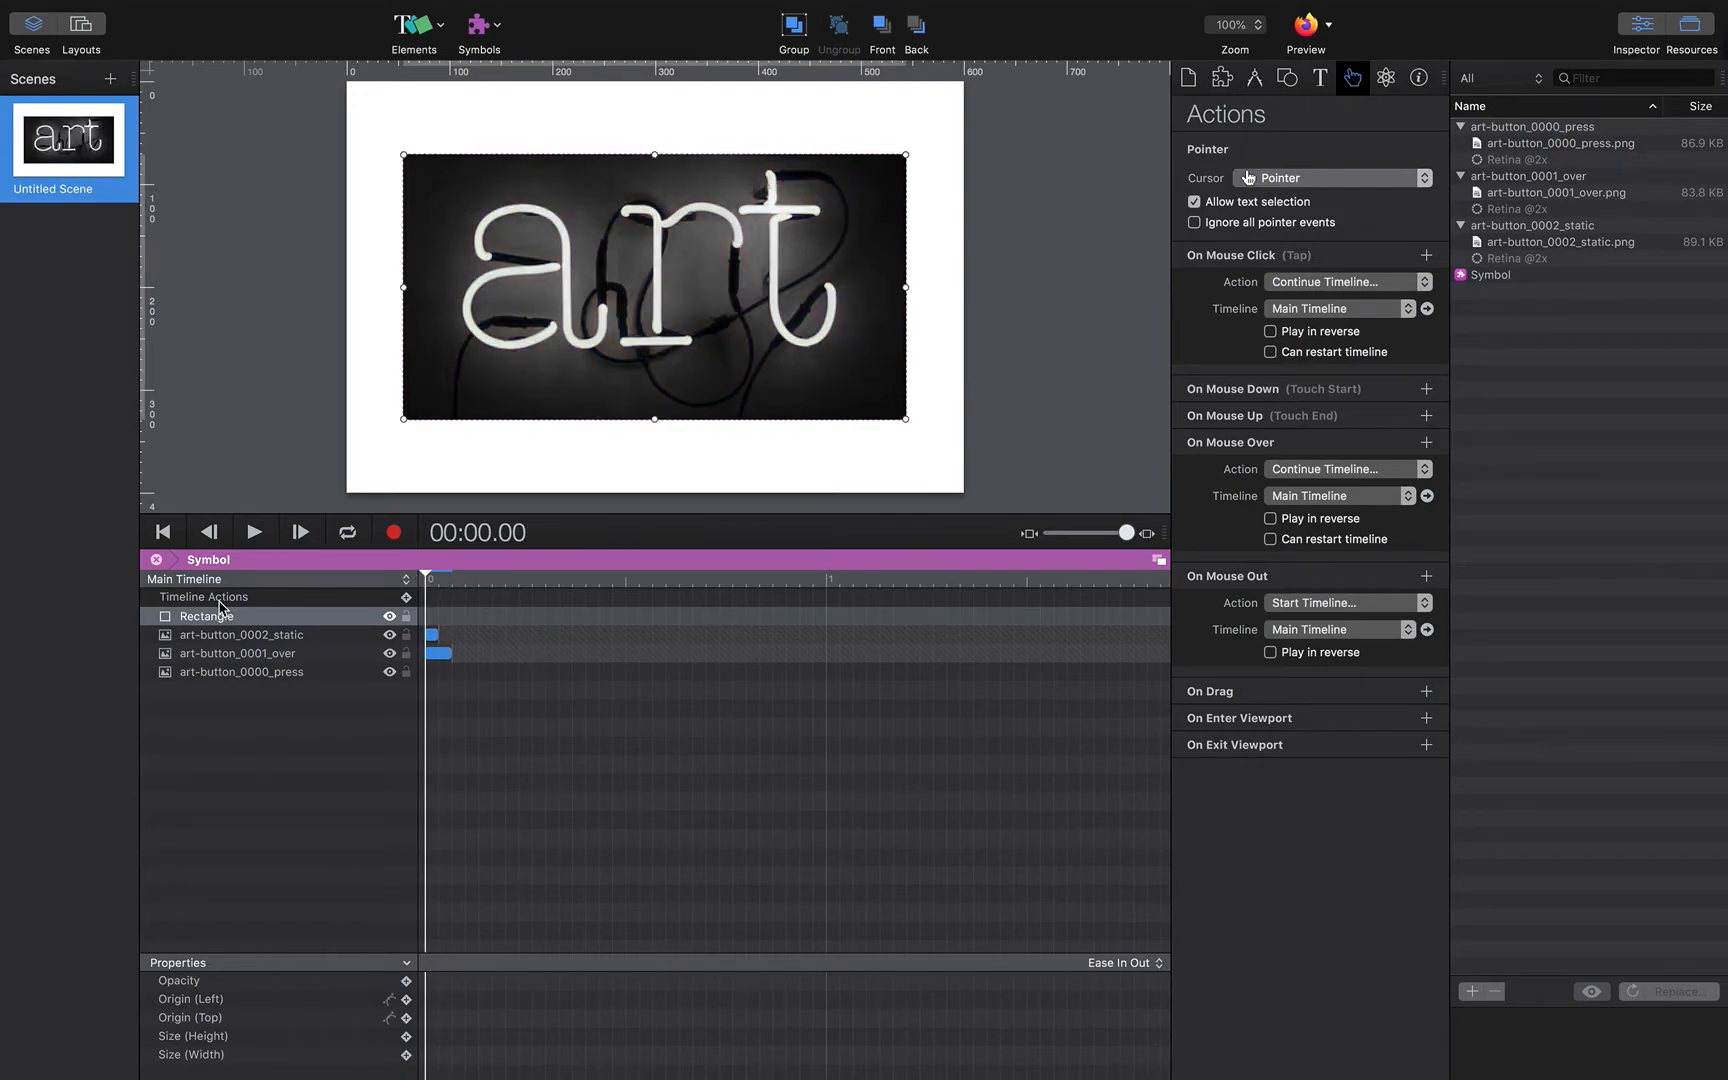
click(406, 598)
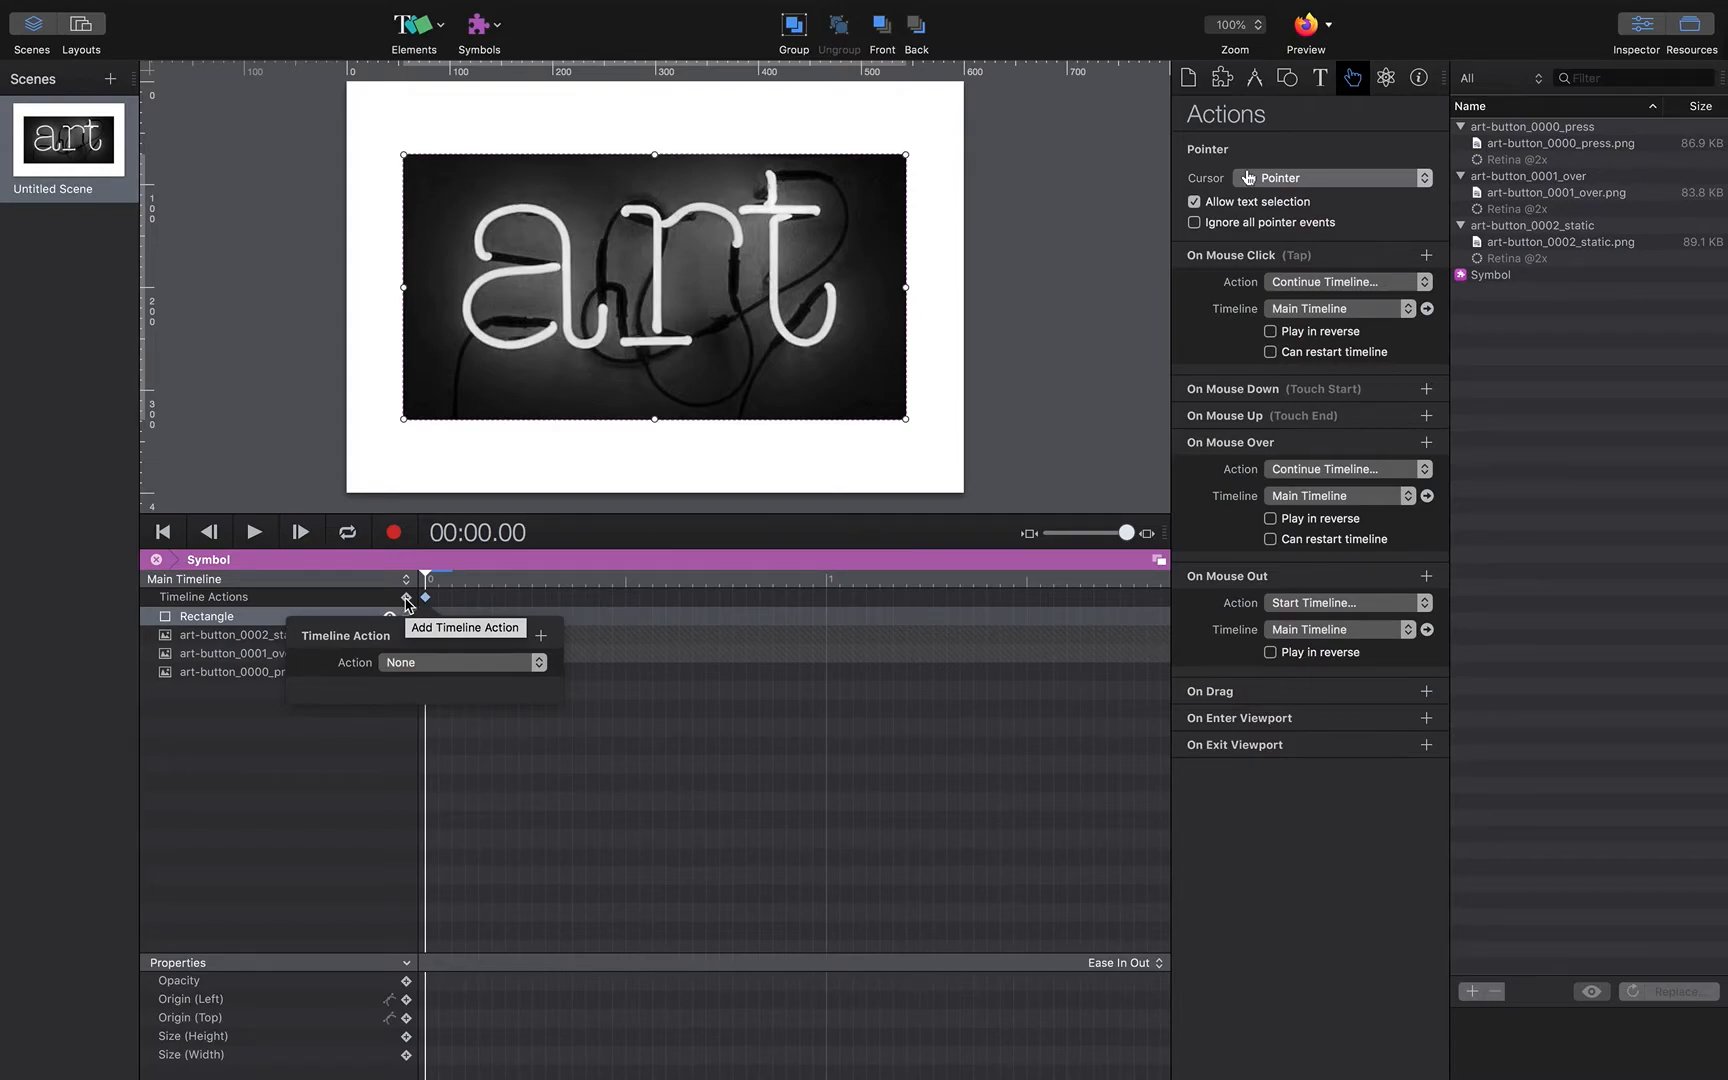
click(452, 662)
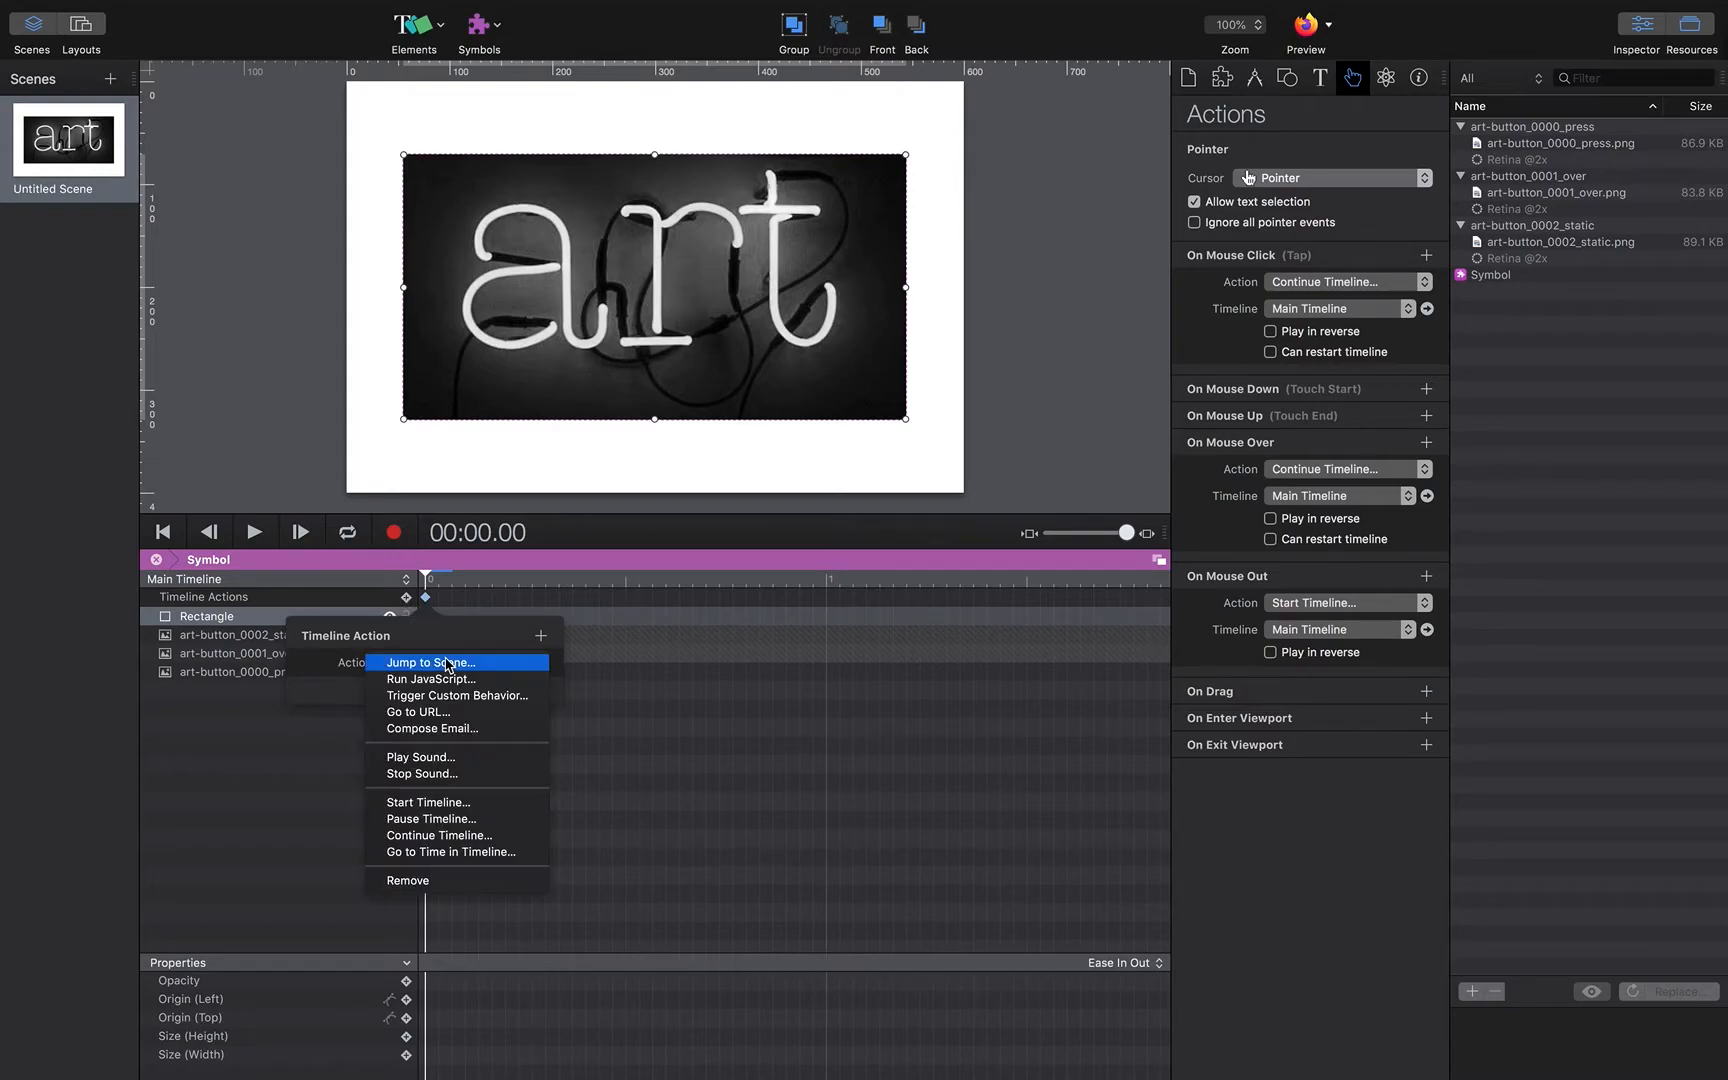
click(413, 820)
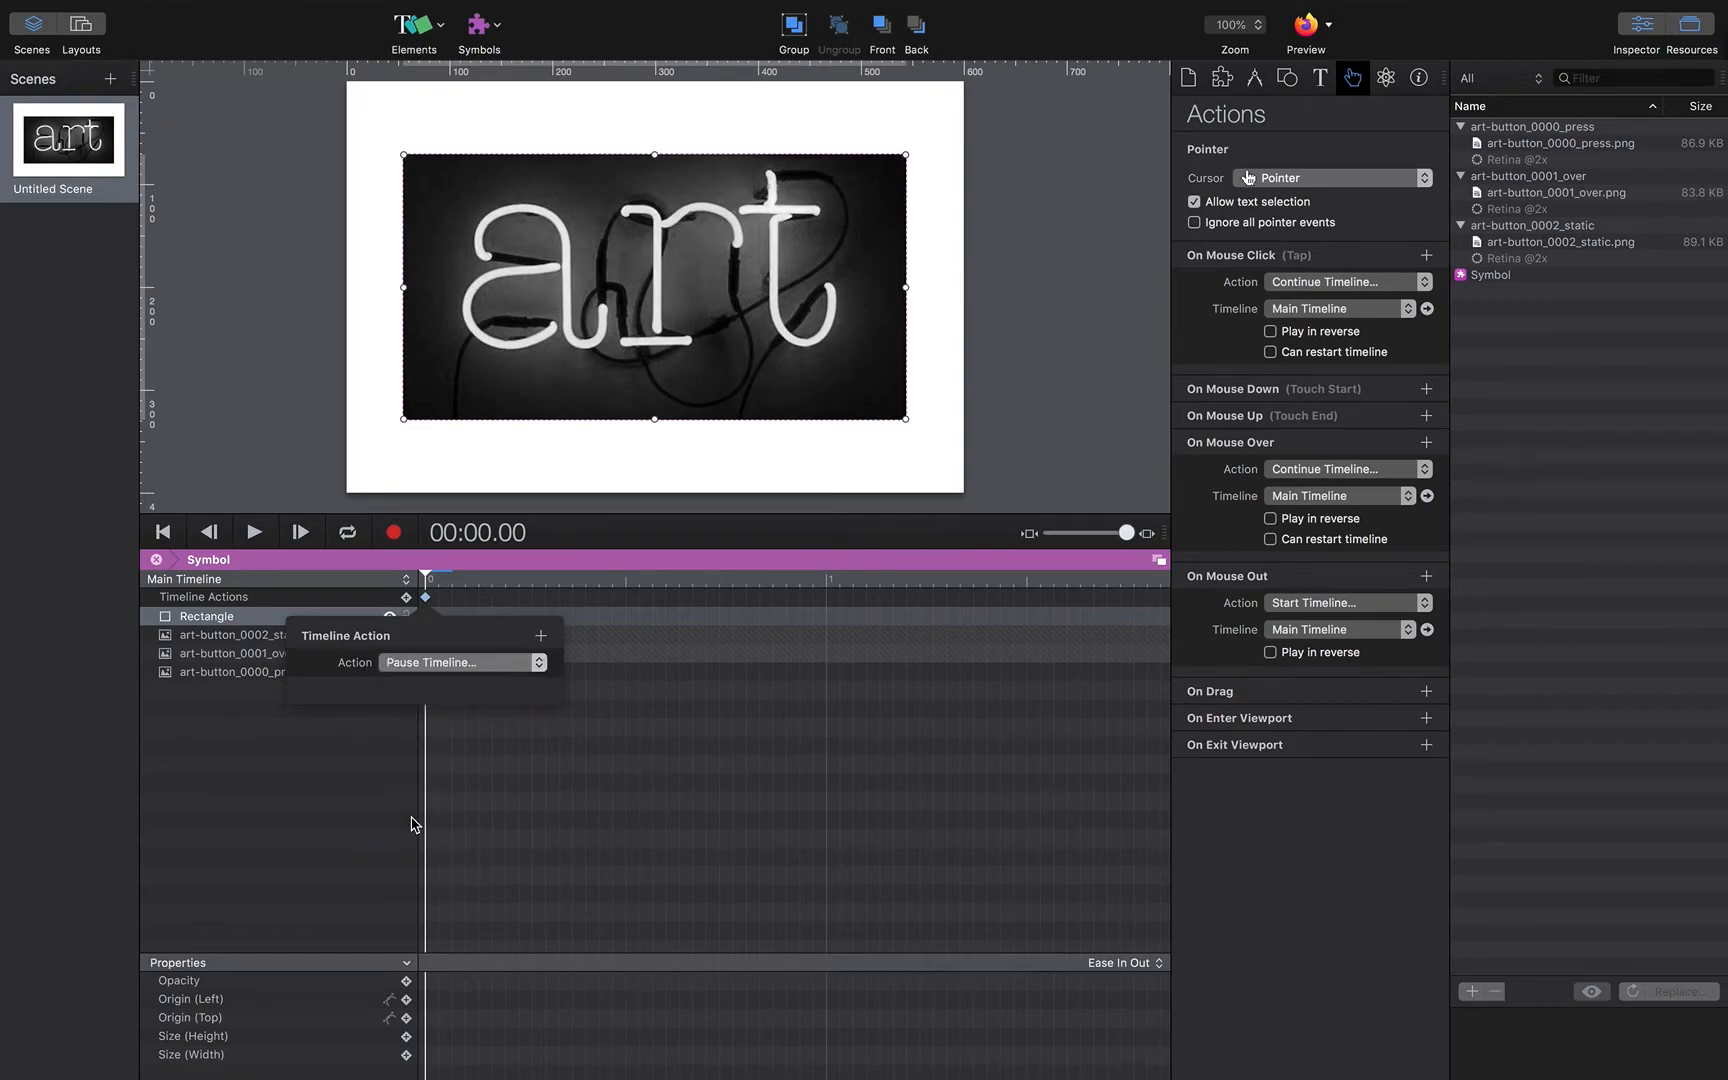
click(735, 621)
Step: Step between the symbol's first two frames to check the button states
click(431, 579)
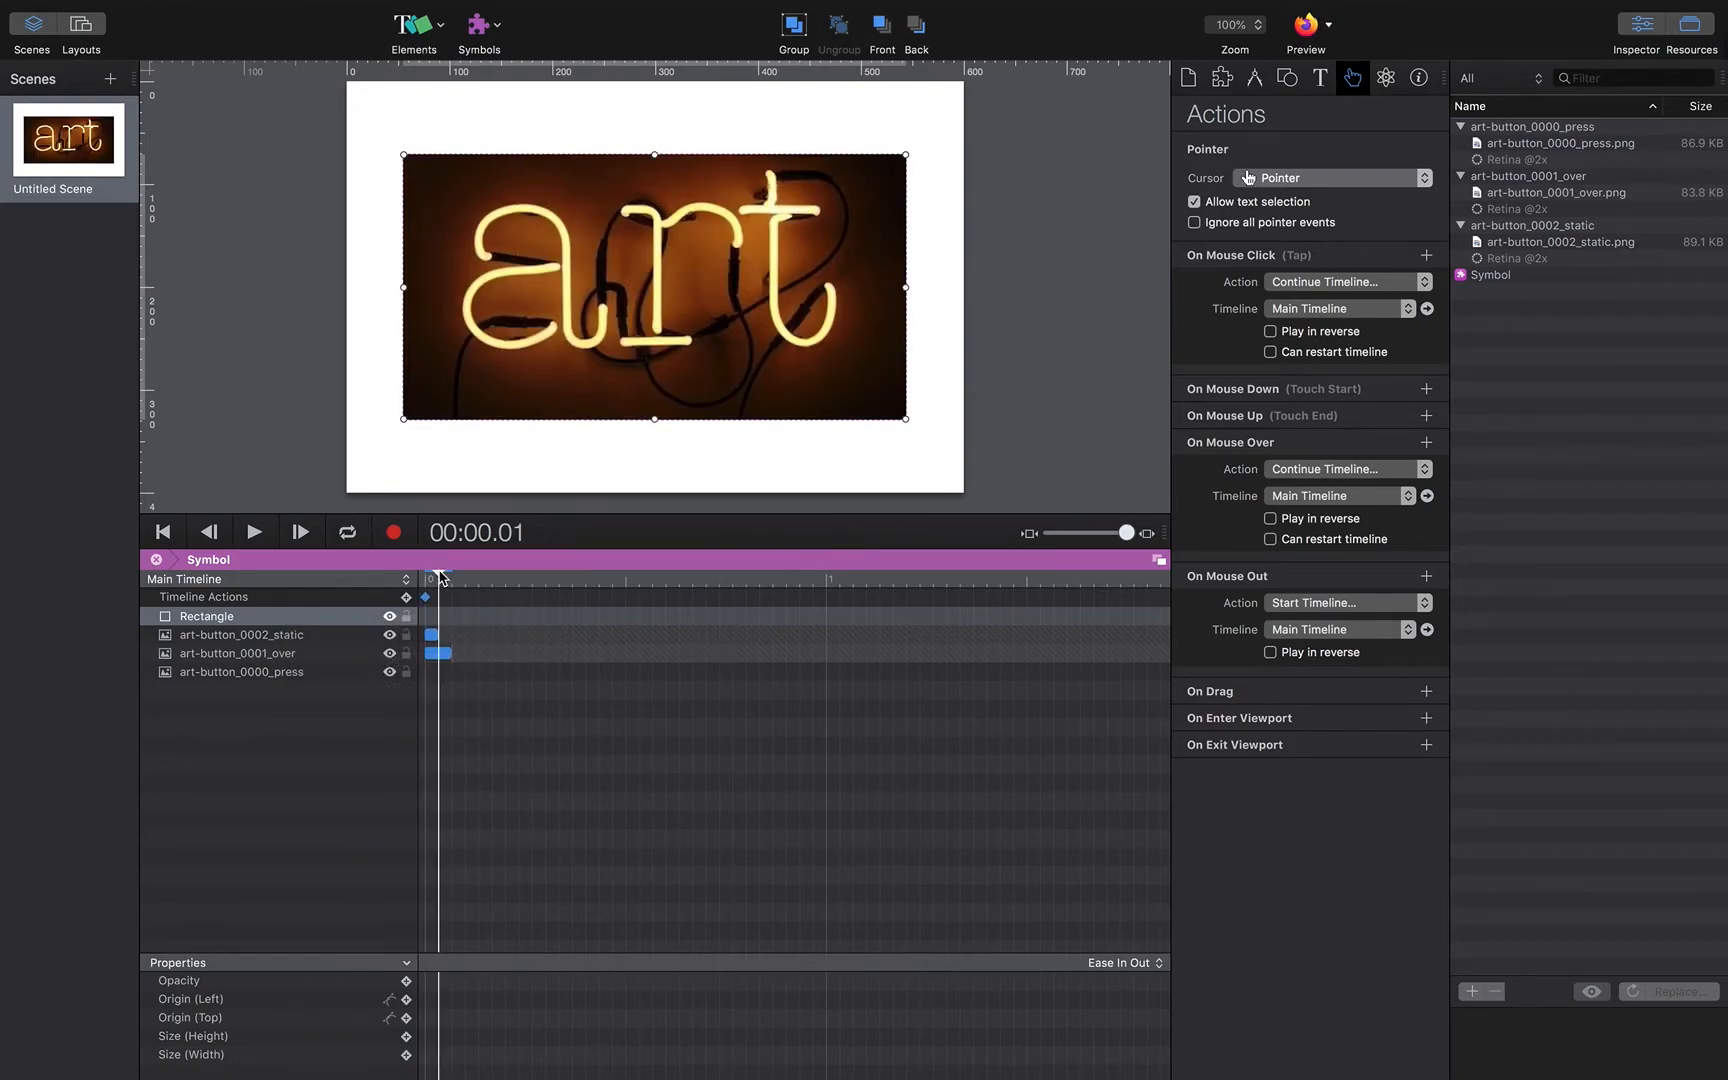
click(425, 578)
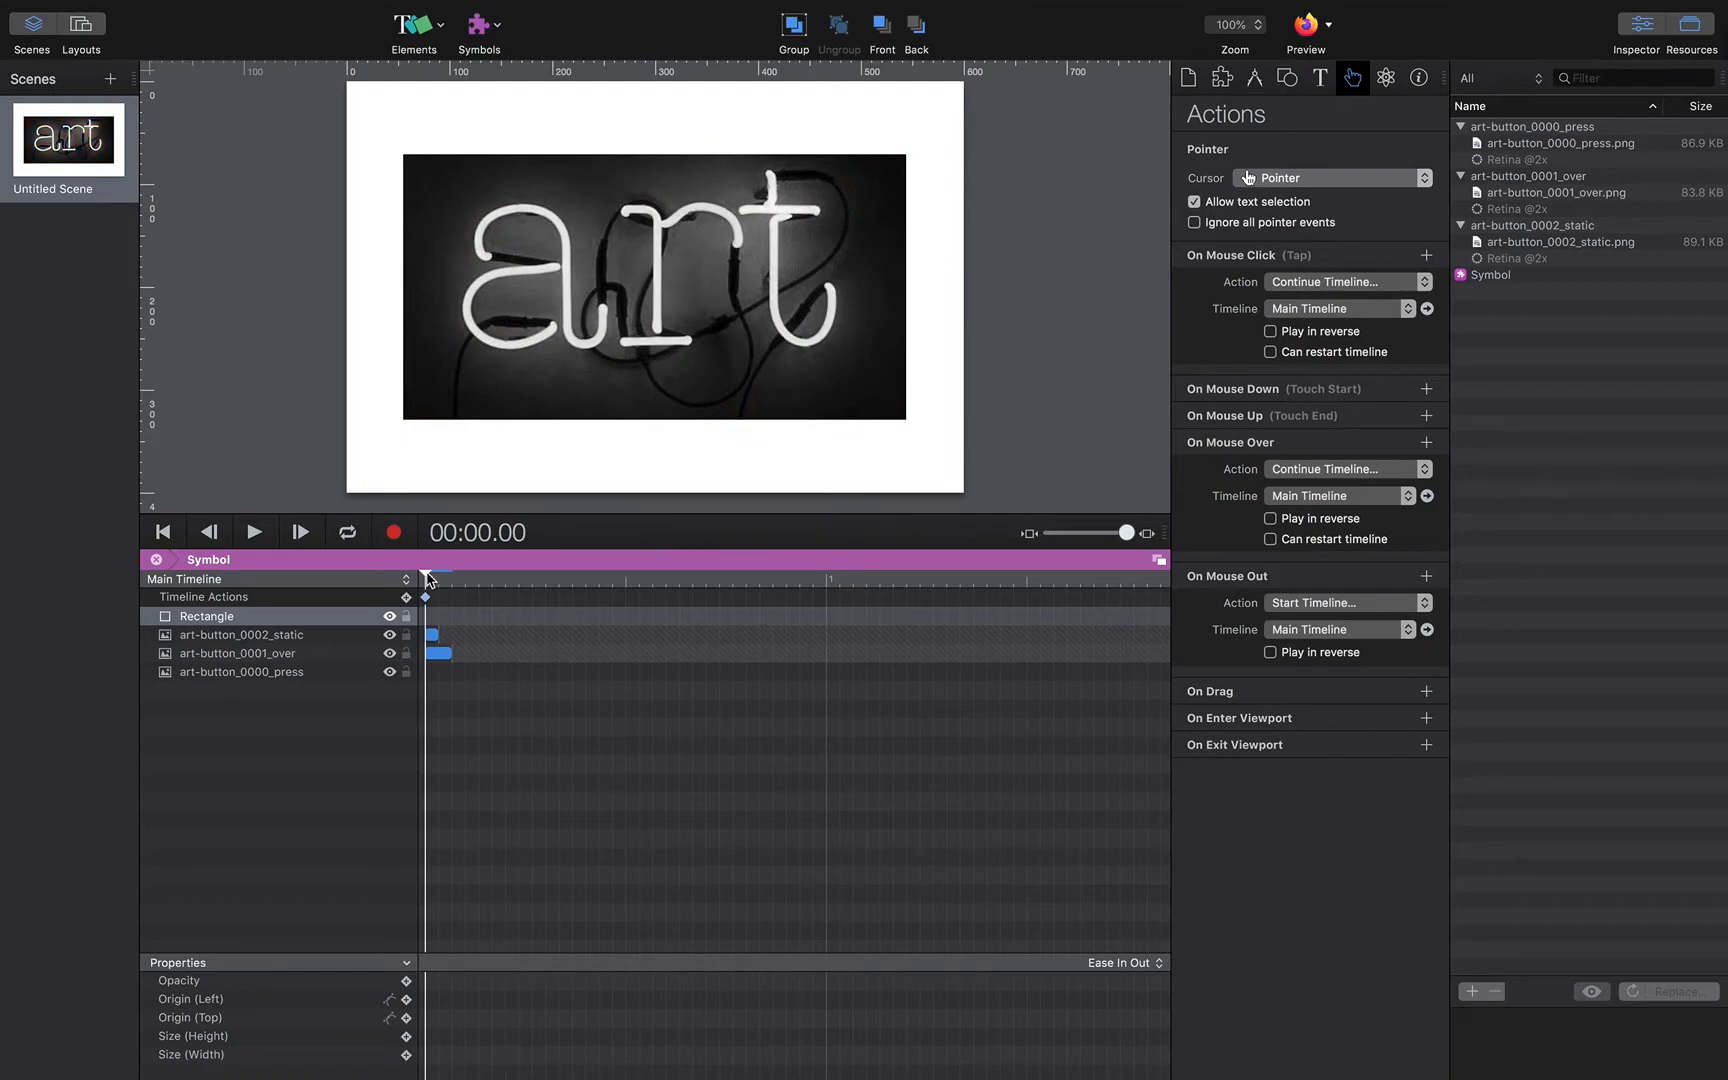
click(439, 579)
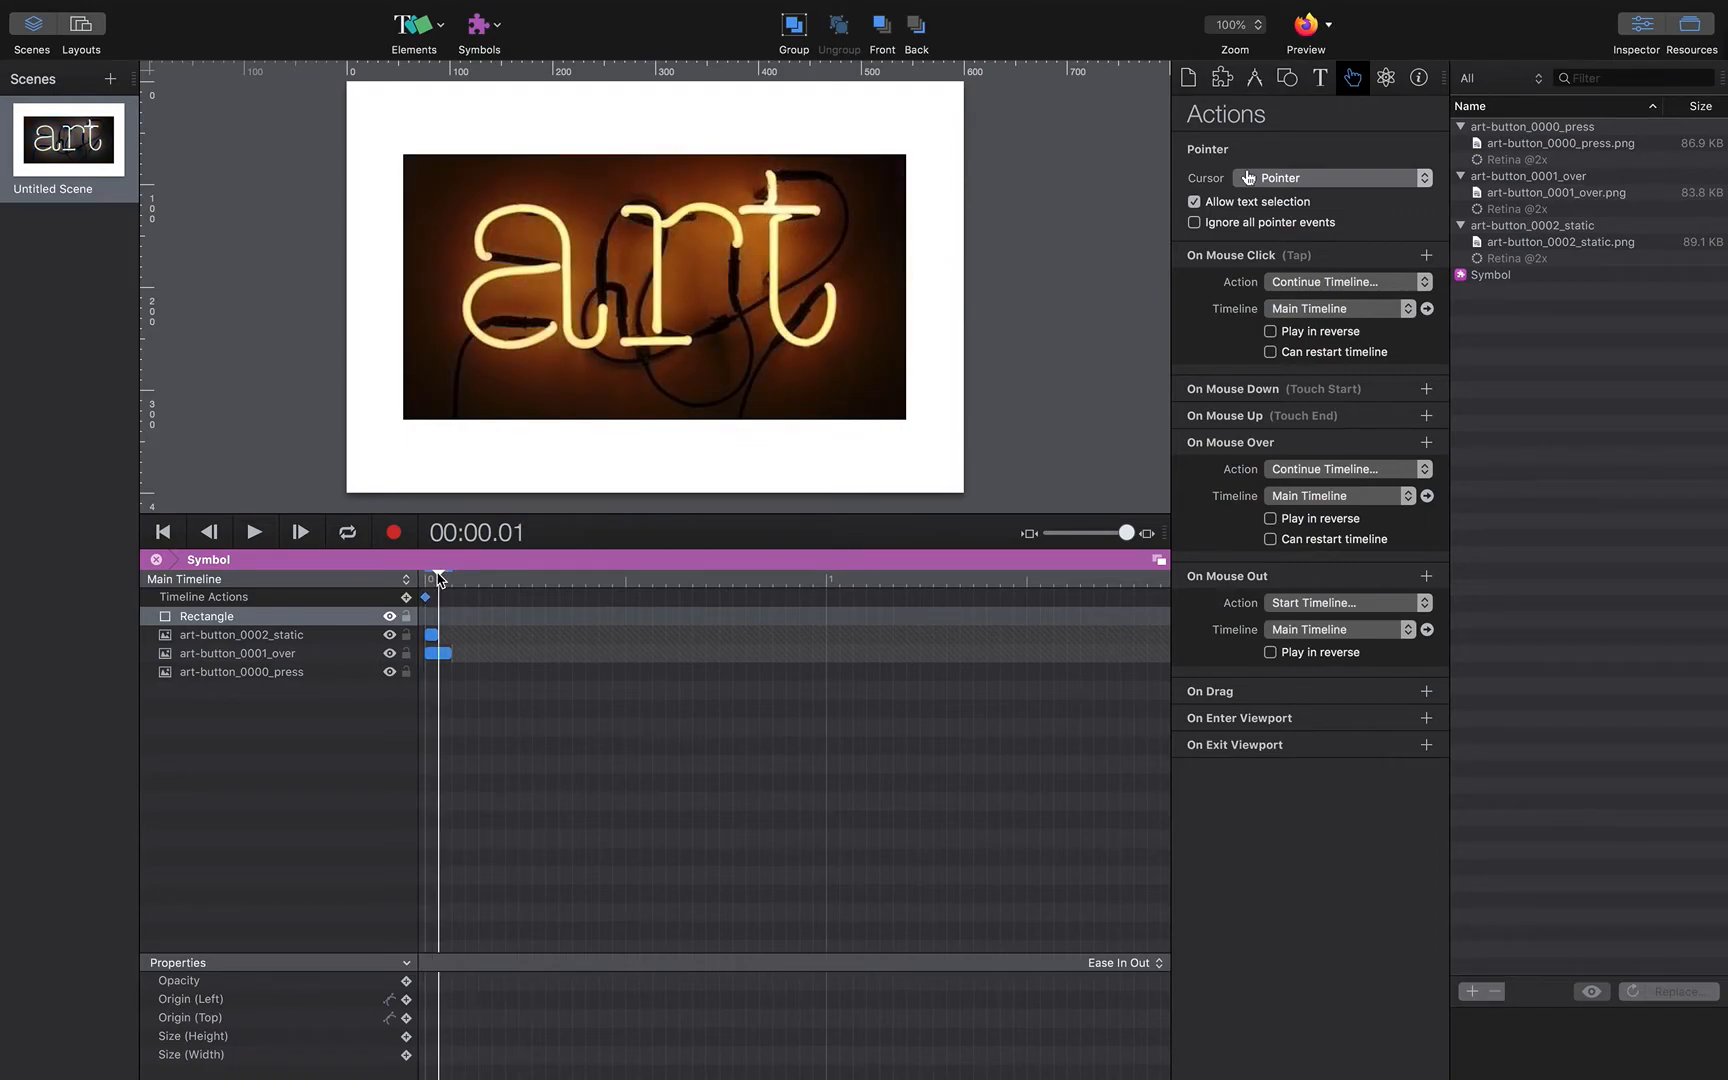
Step: Add a Pause Timeline action on the symbol's main timeline at the second frame
click(406, 598)
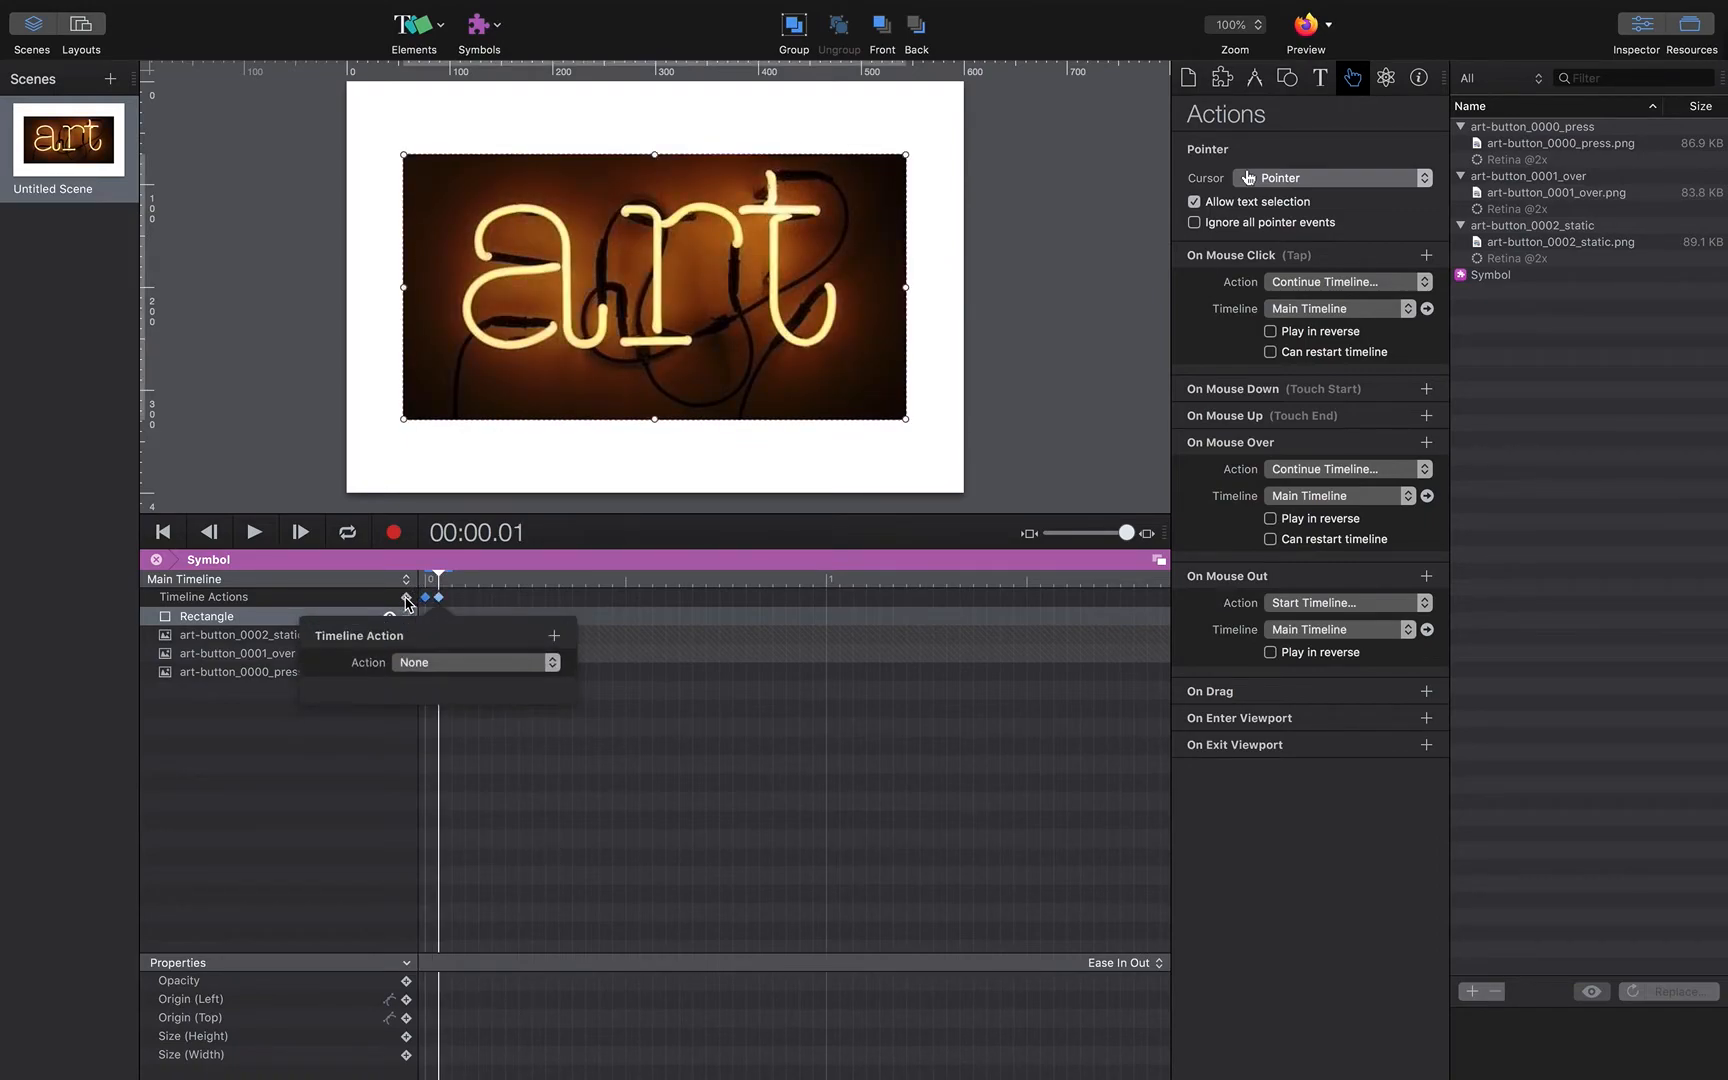
click(467, 665)
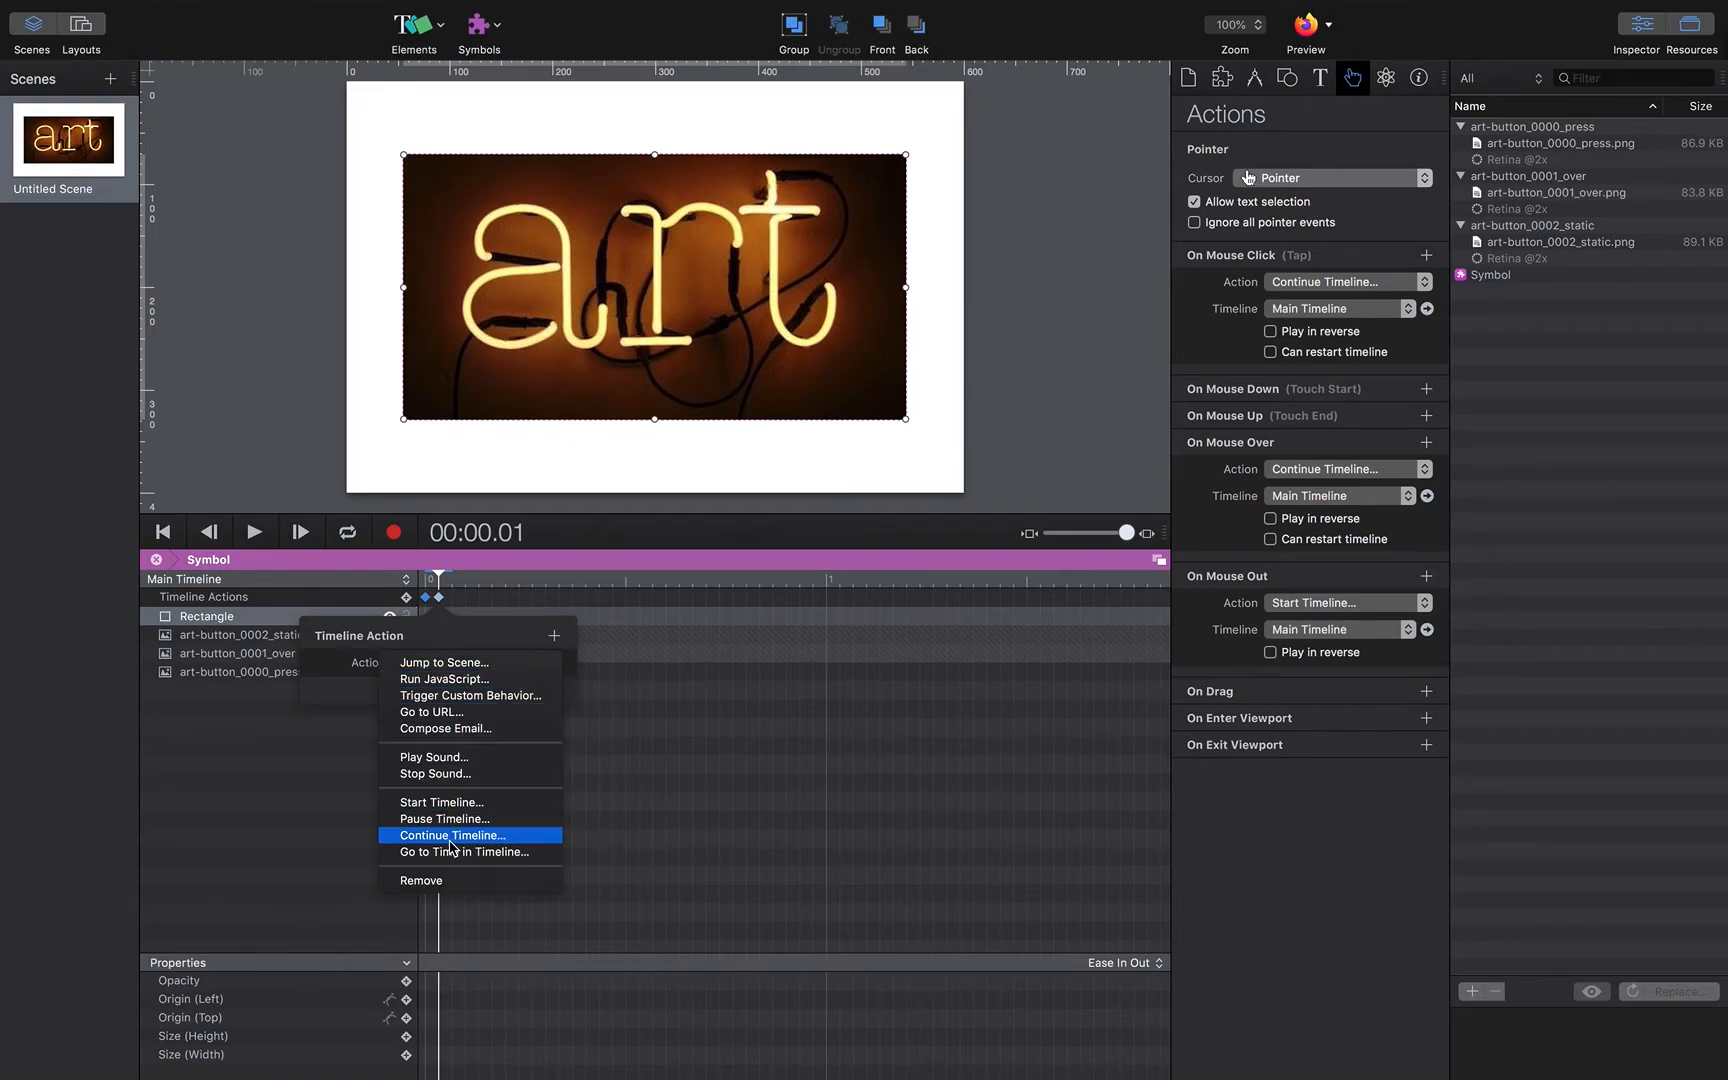
click(445, 819)
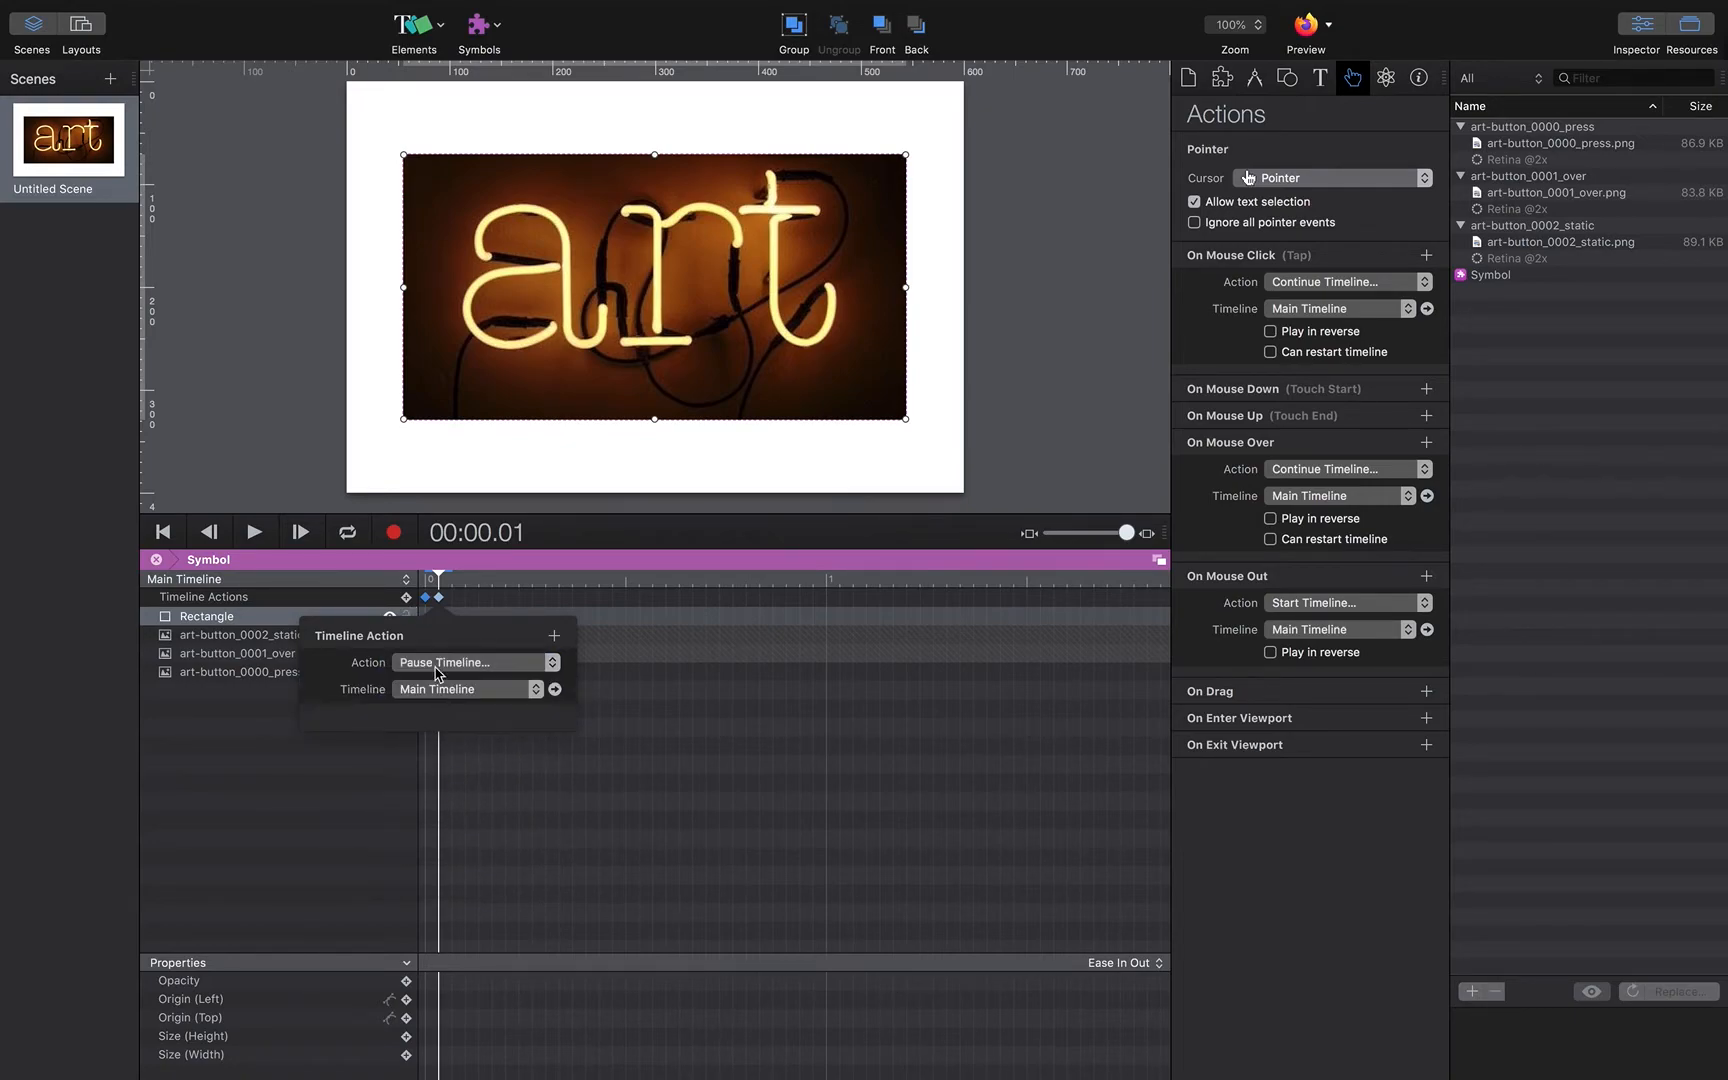
click(445, 580)
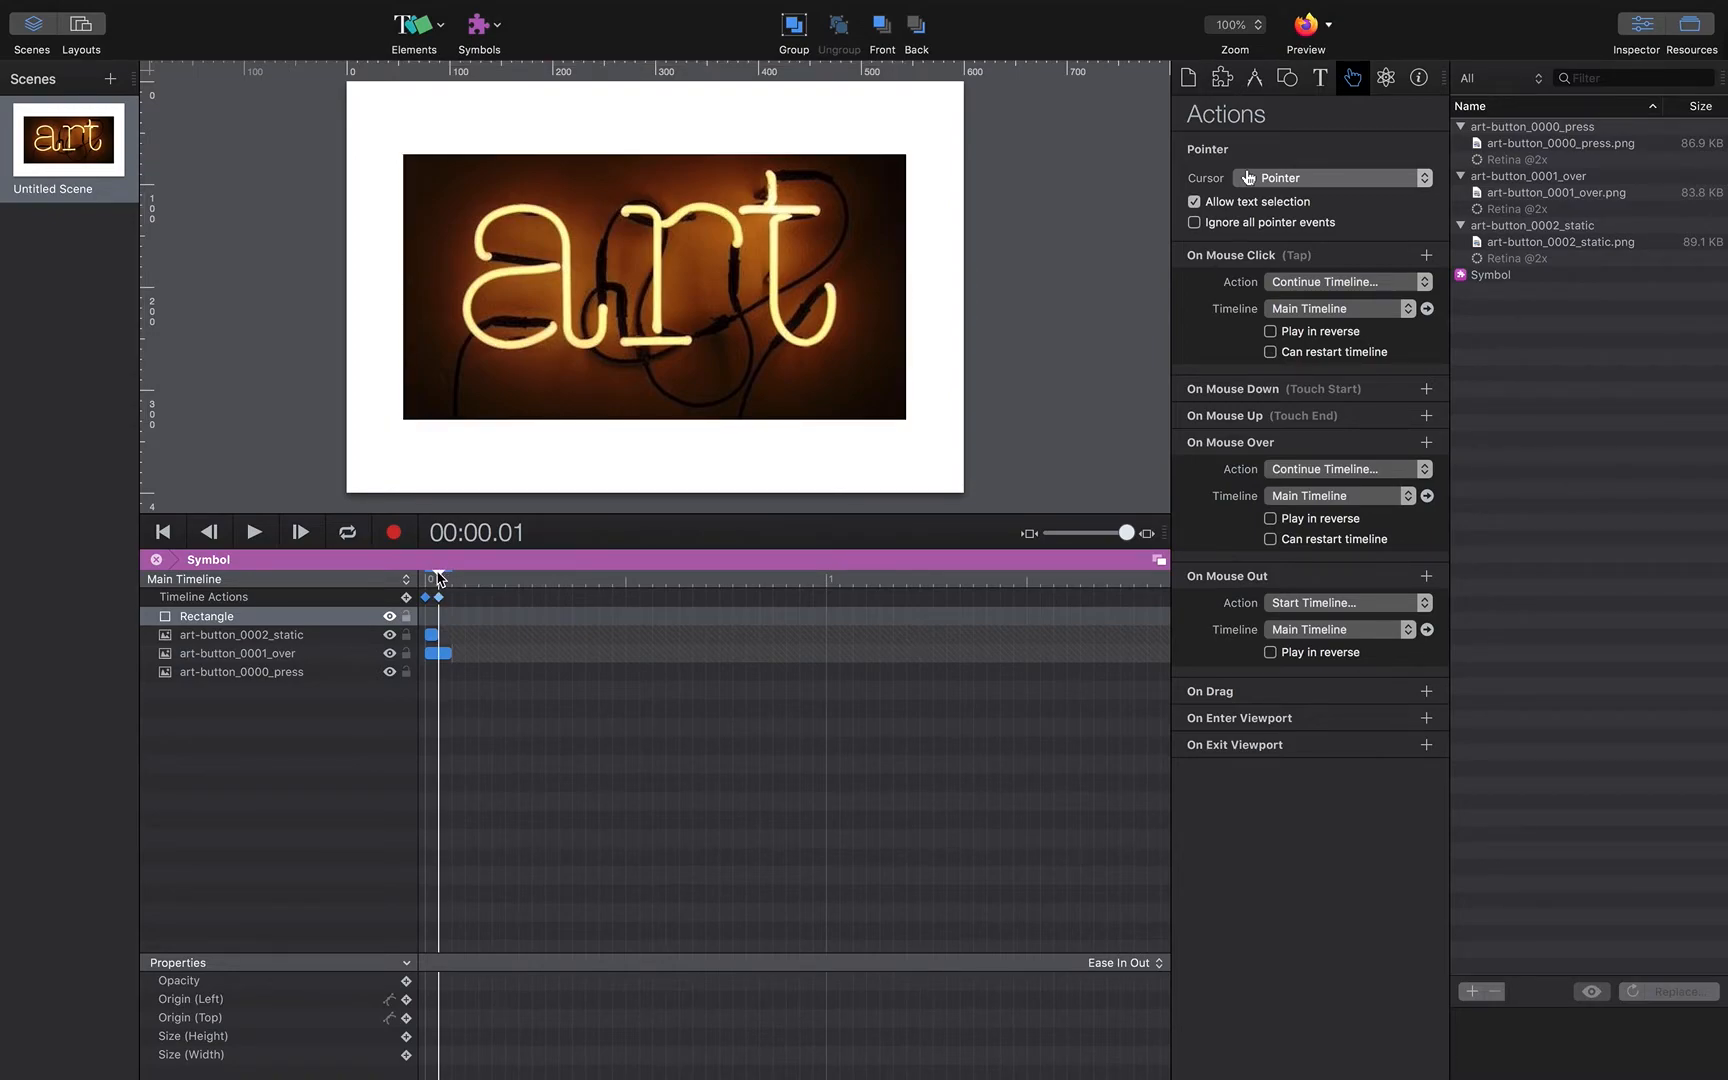
Step: Move to the third frame and add another Pause Timeline action for the main timeline there
click(449, 578)
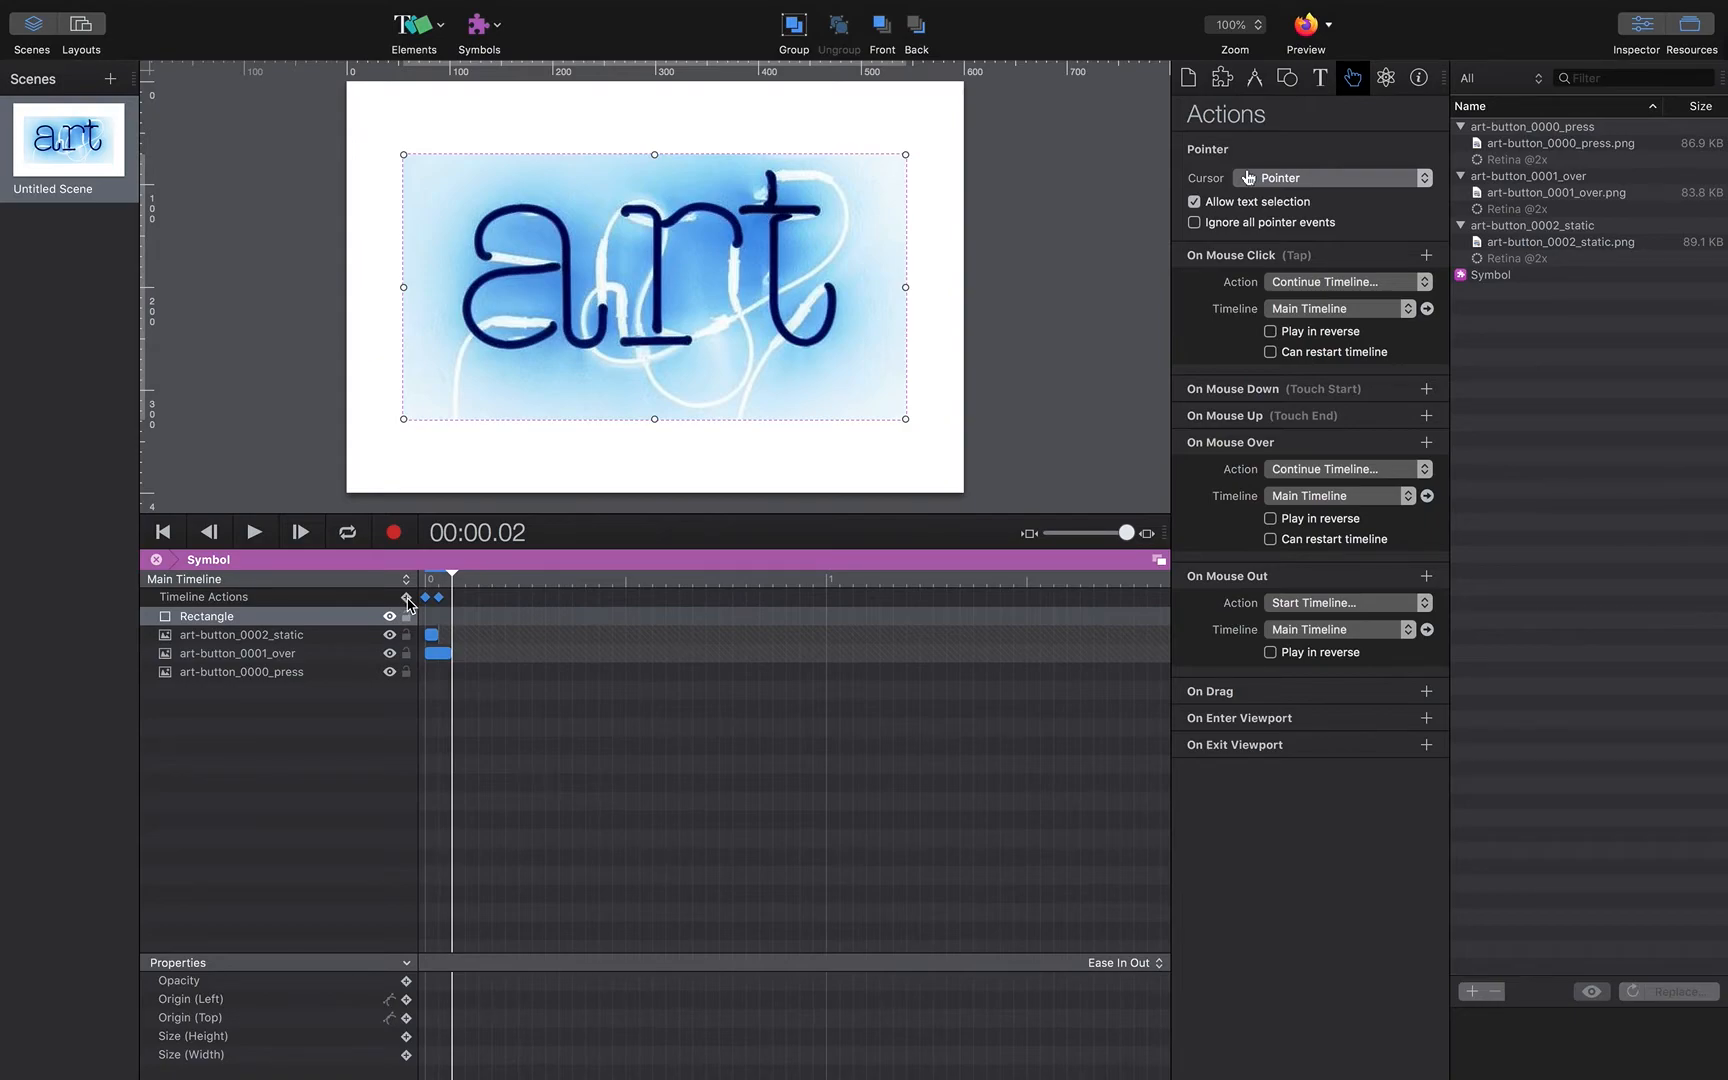
click(407, 600)
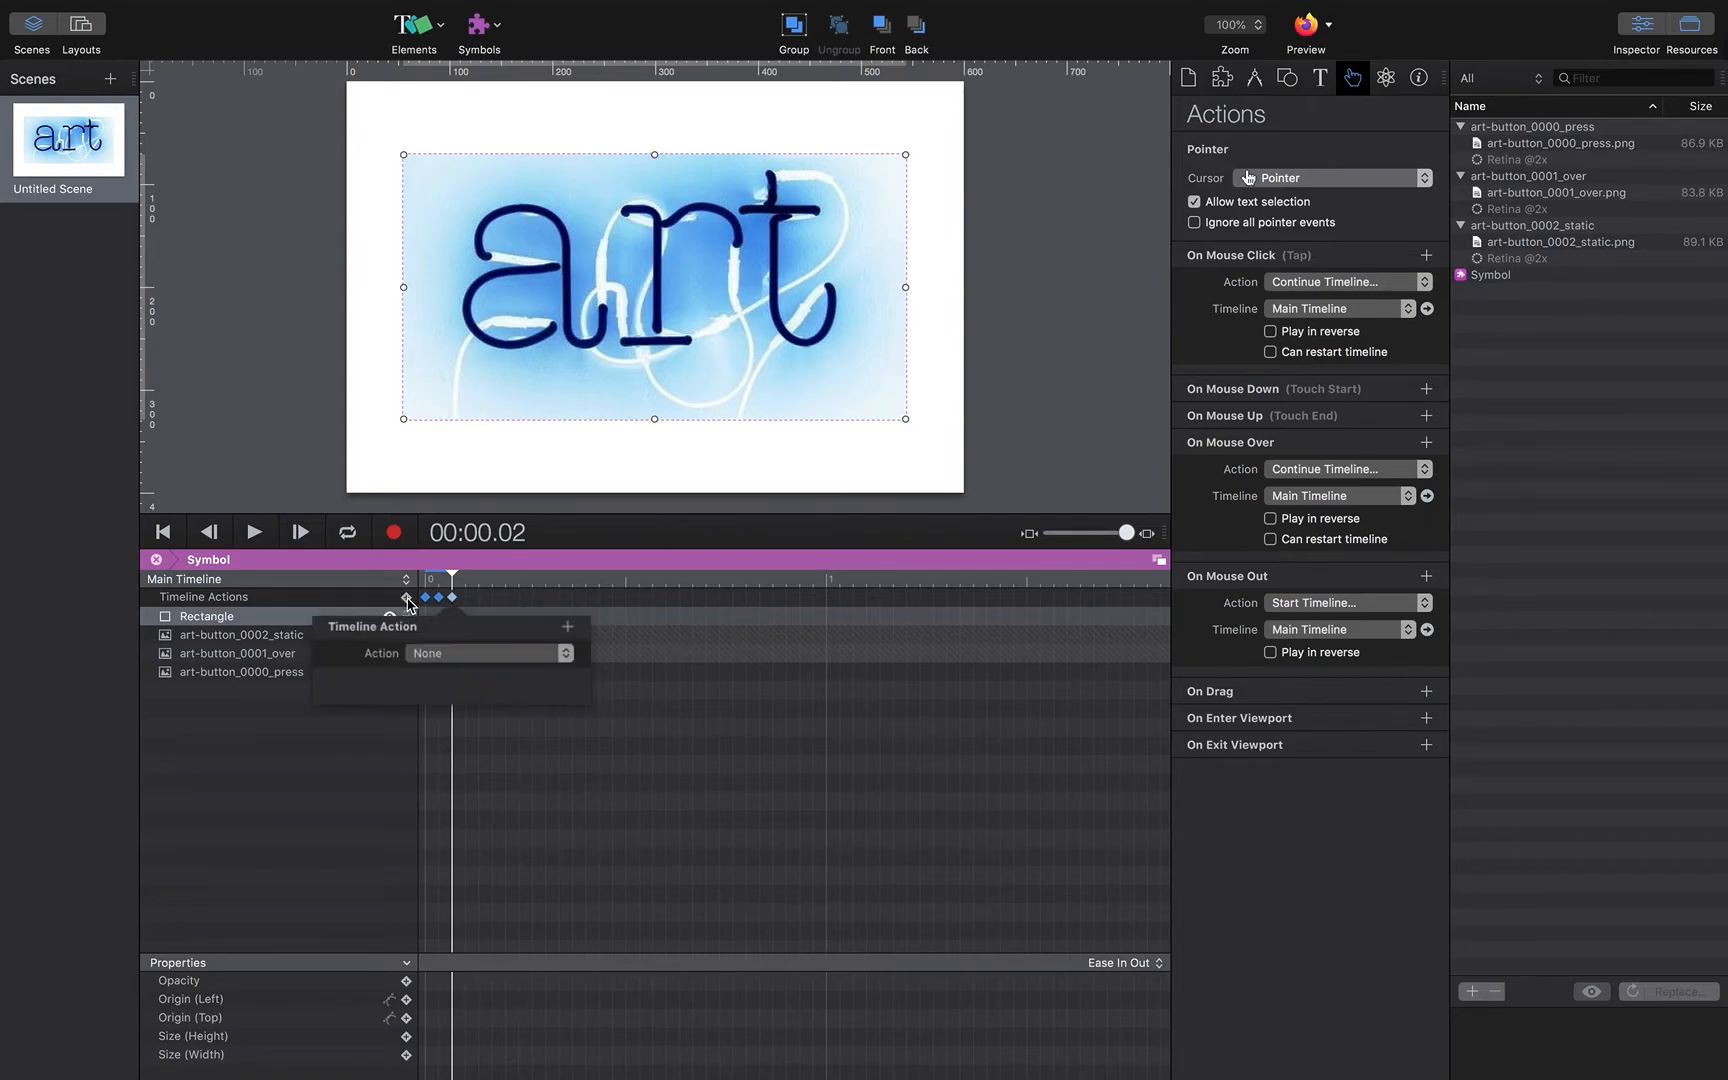
click(442, 666)
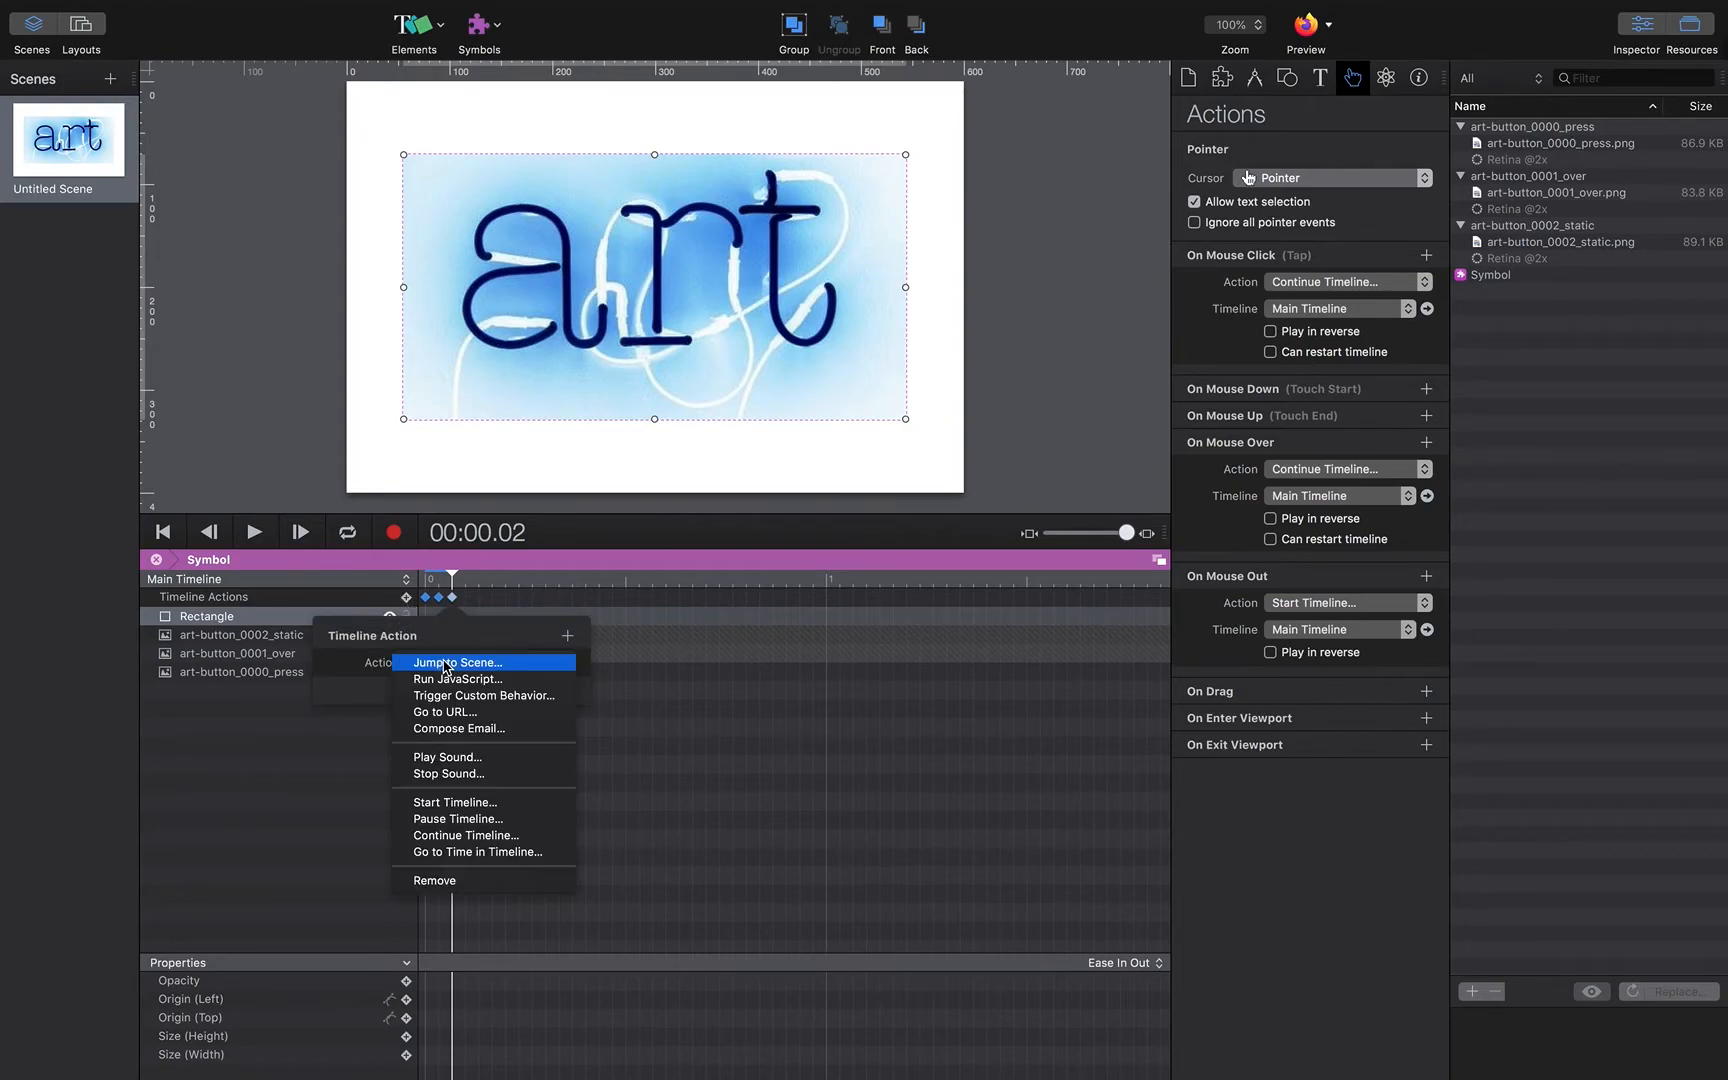
click(460, 819)
click(564, 528)
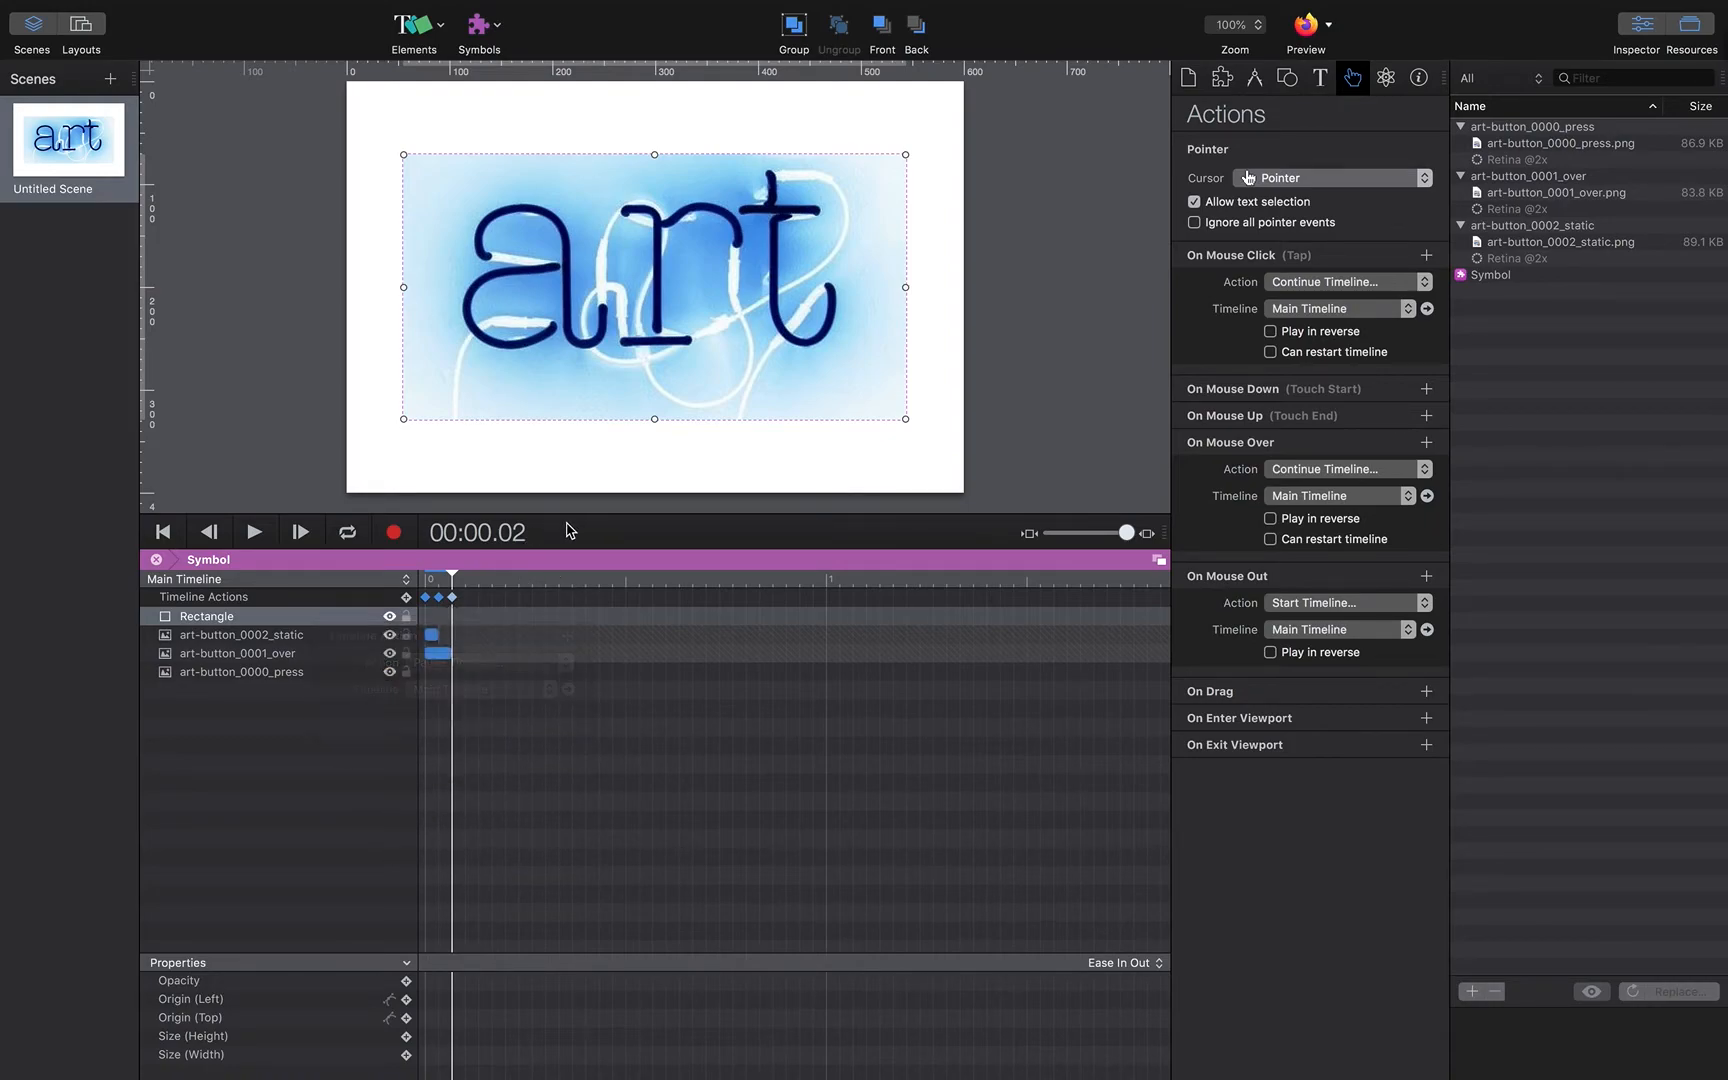
mouse_move(455, 578)
mouse_down()
mouse_move(428, 585)
mouse_move(452, 582)
mouse_up()
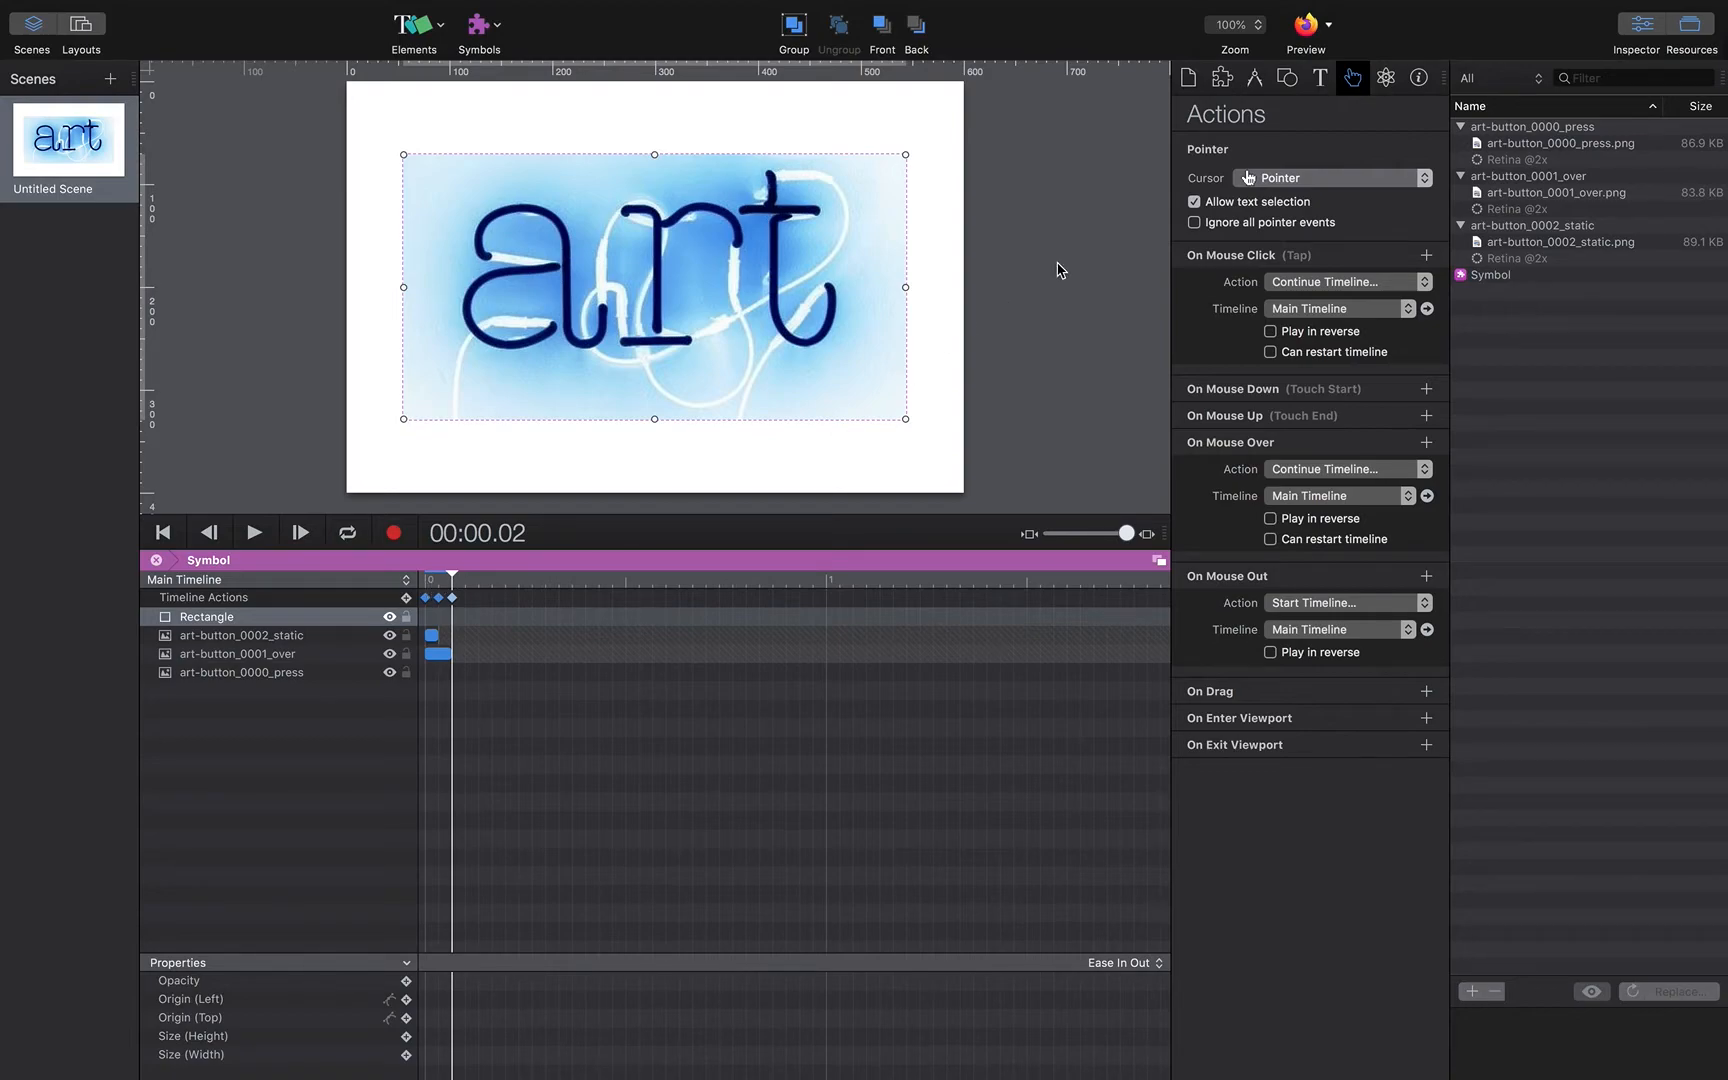
click(1288, 77)
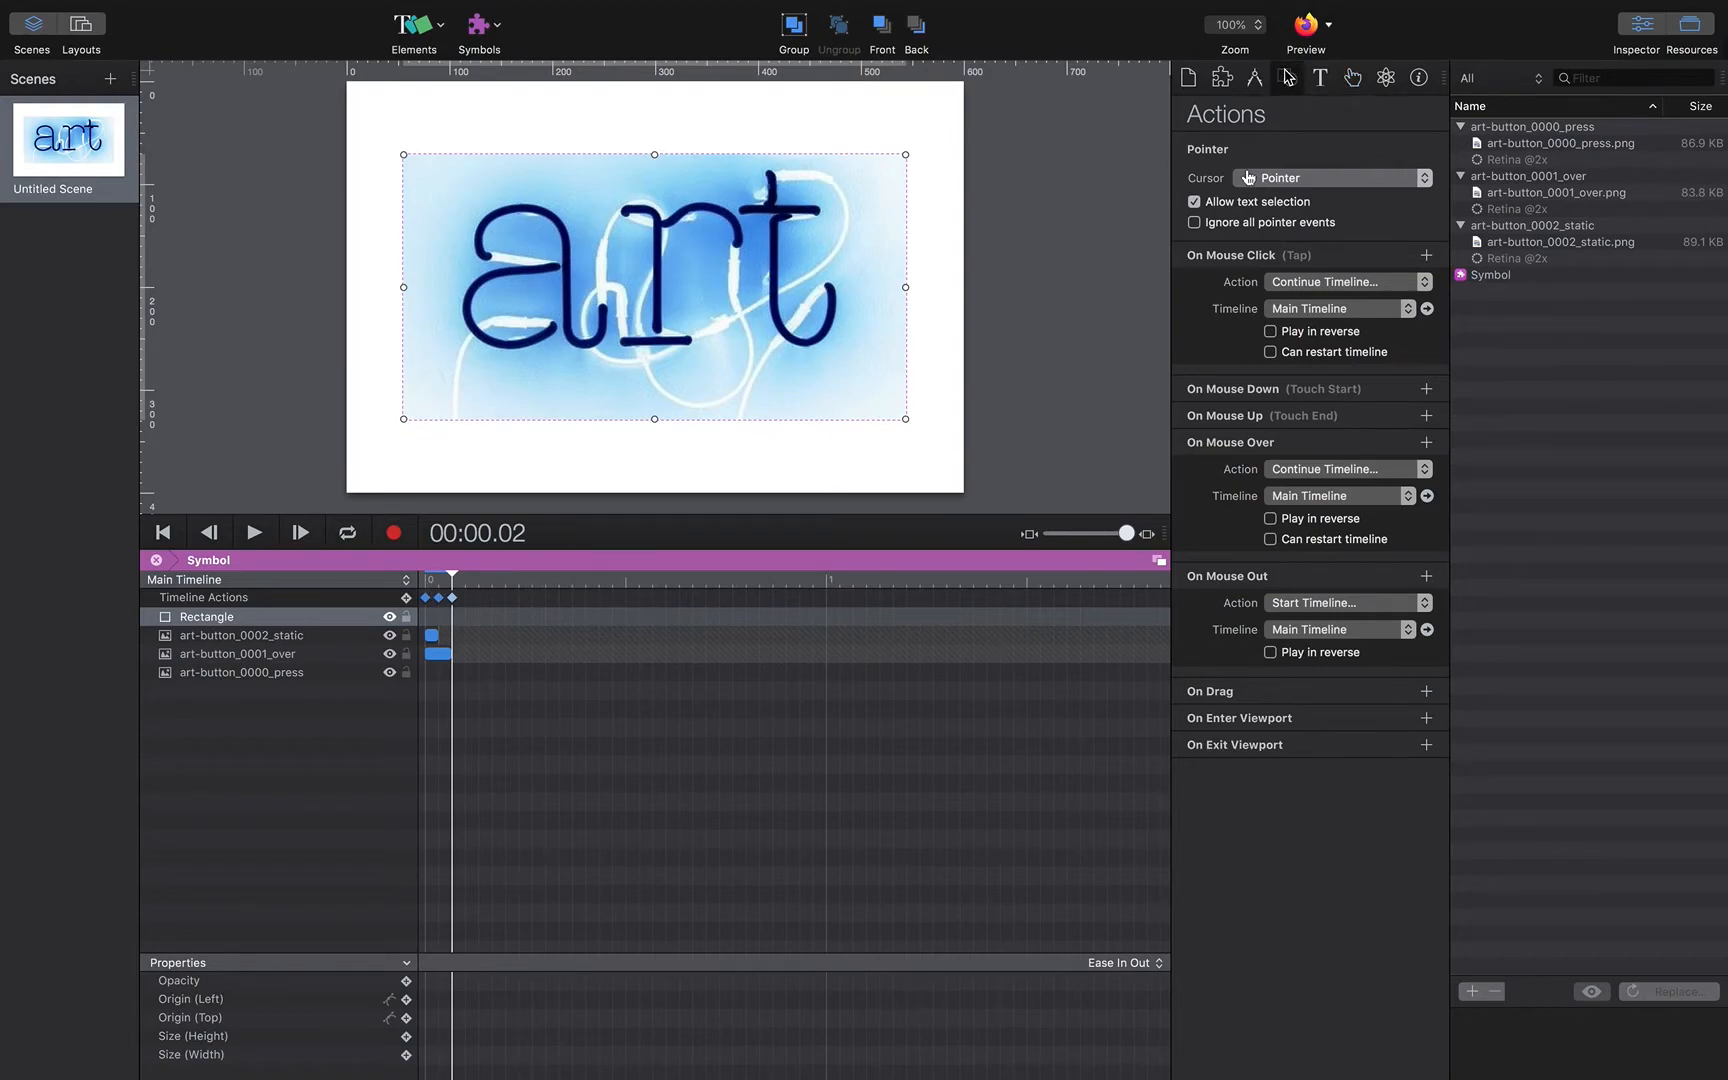
click(427, 33)
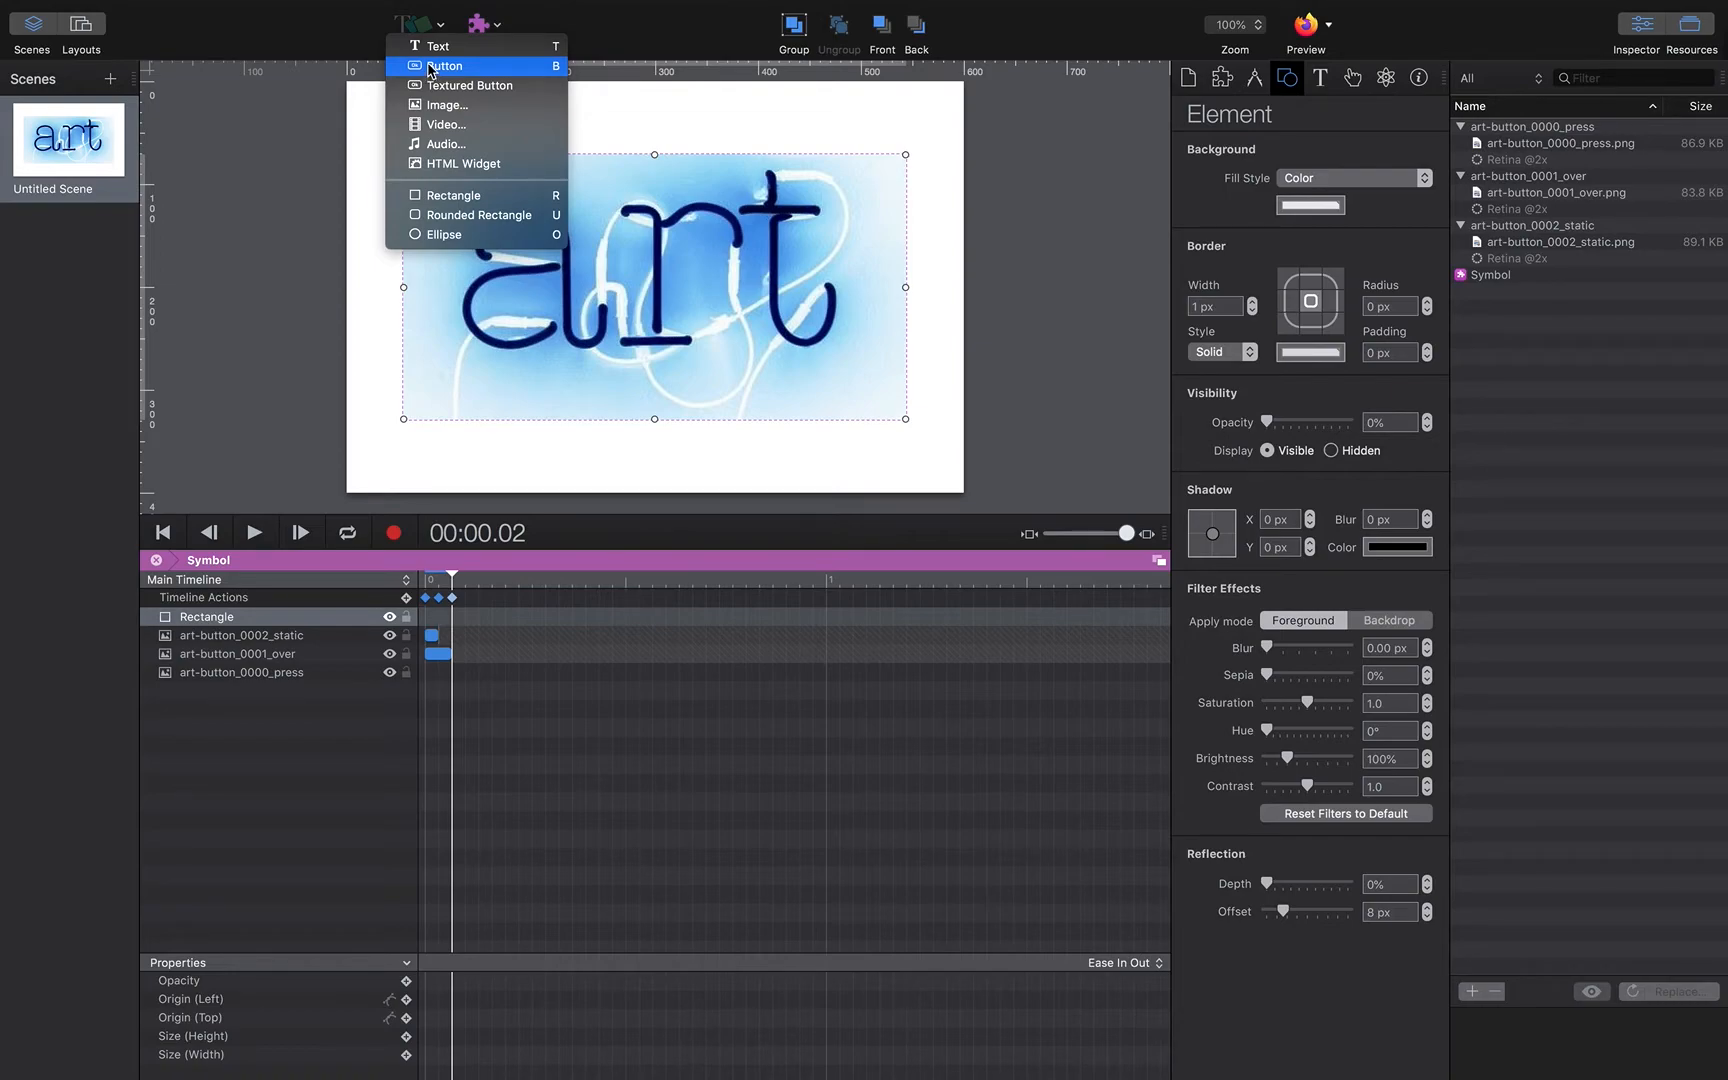
click(421, 32)
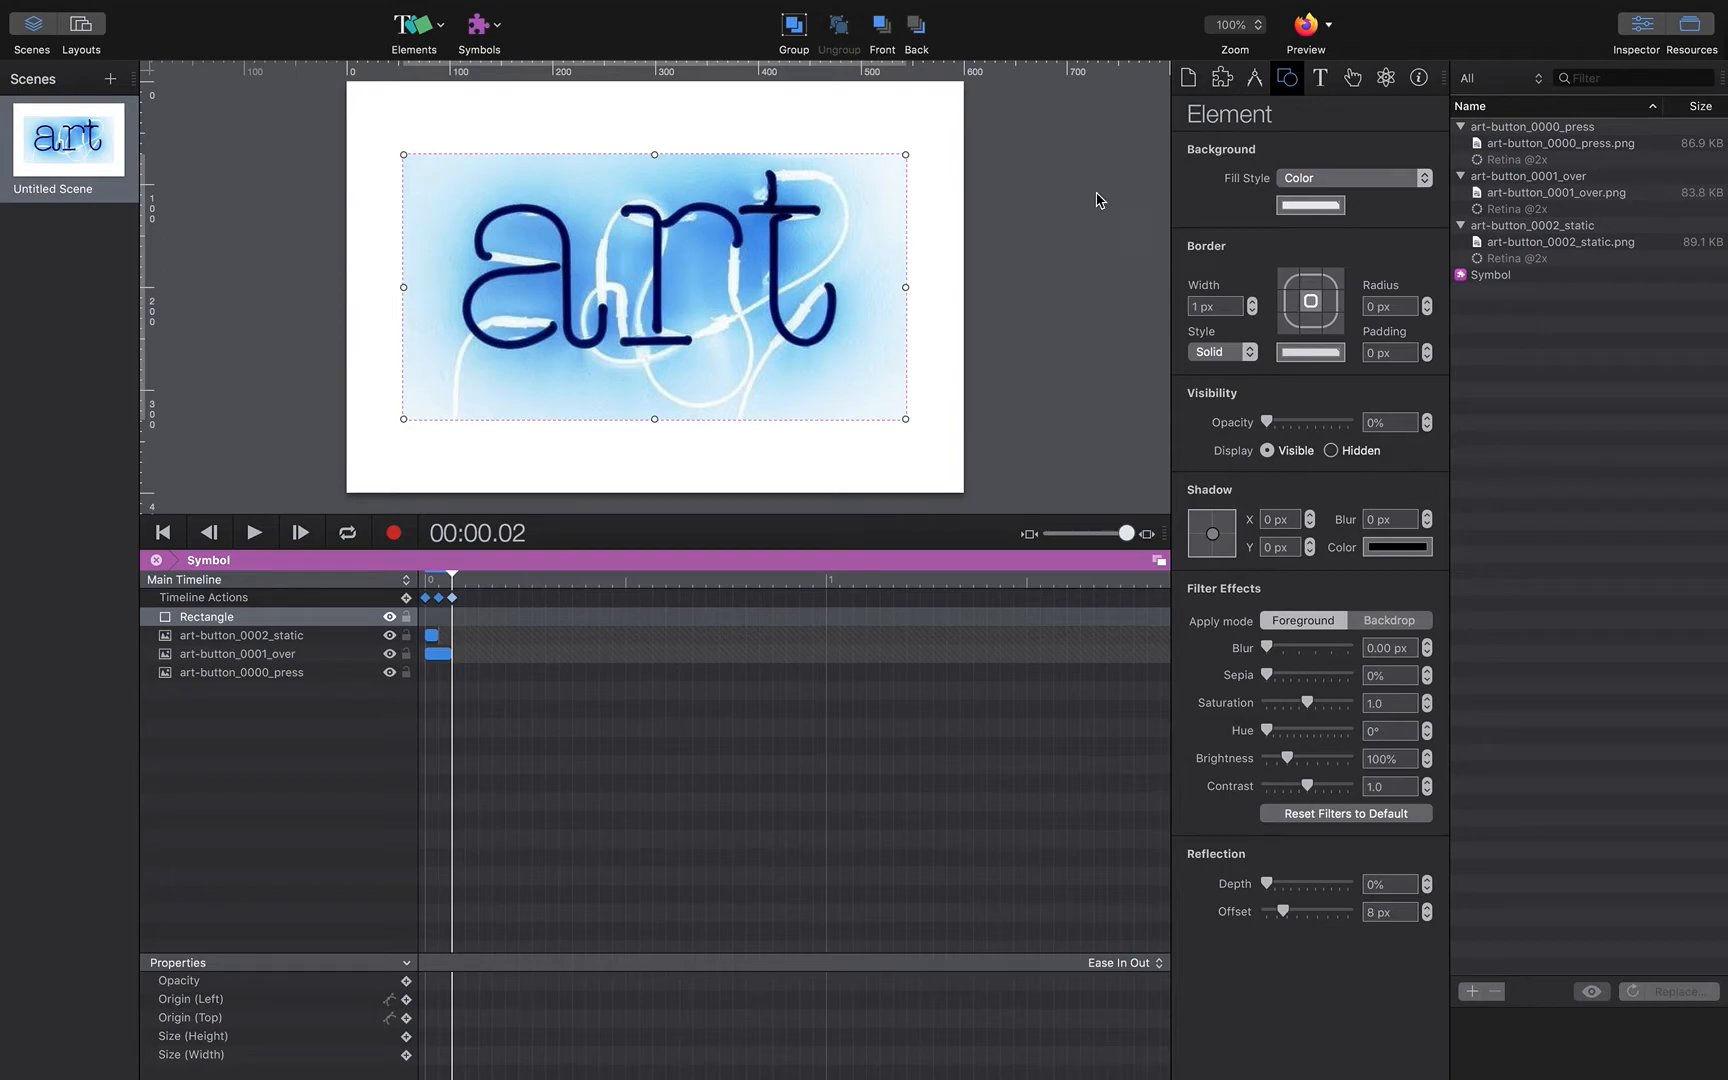
click(217, 627)
drag(1268, 422, 1349, 422)
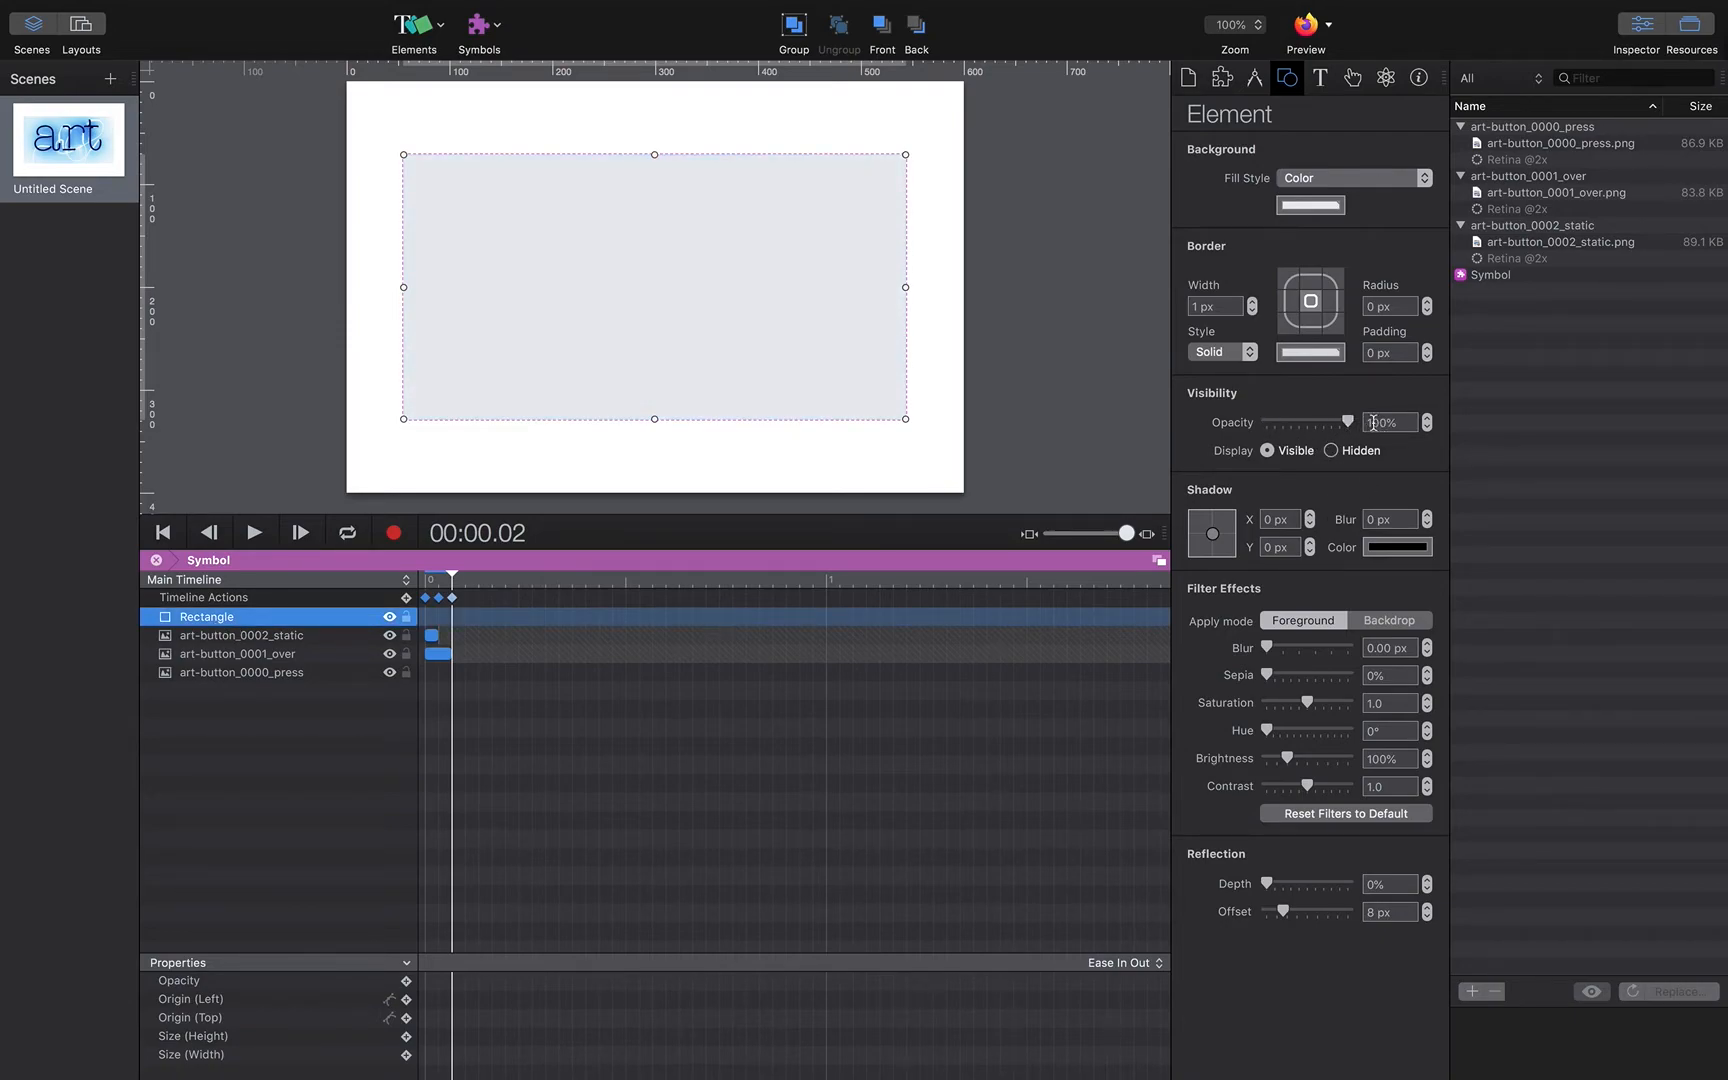
click(433, 45)
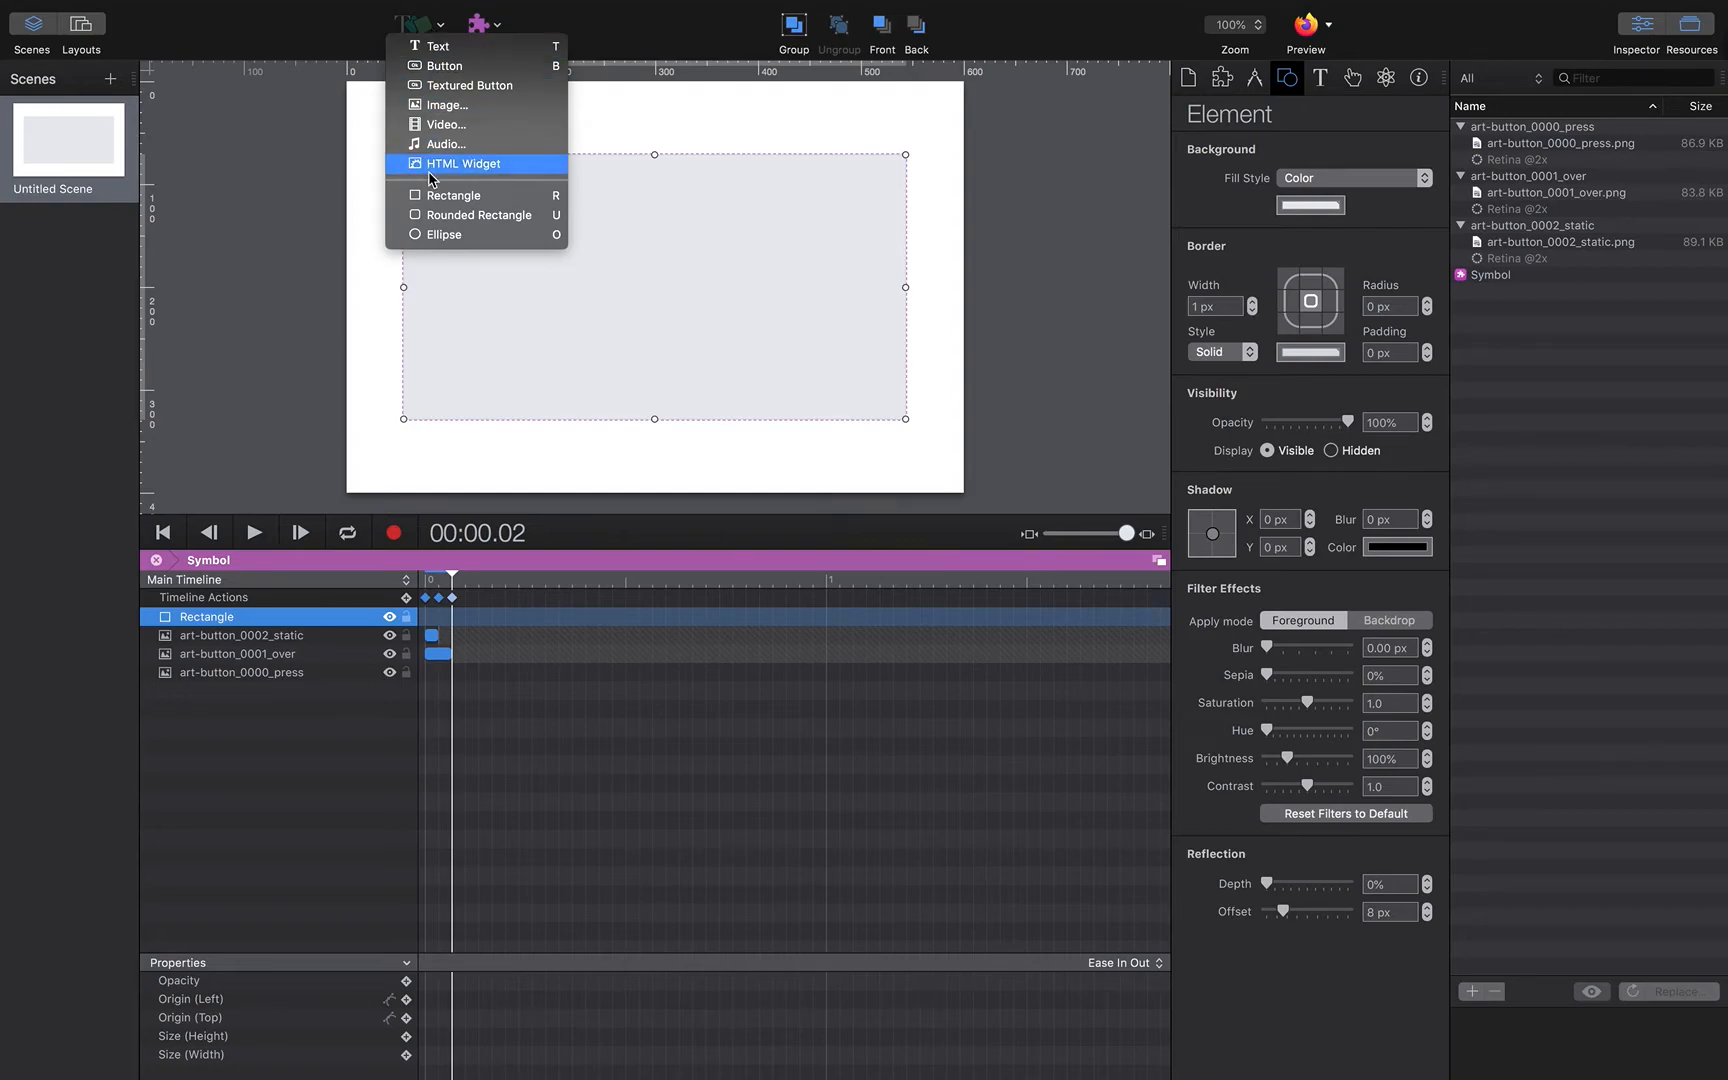
click(433, 203)
drag(656, 262, 522, 197)
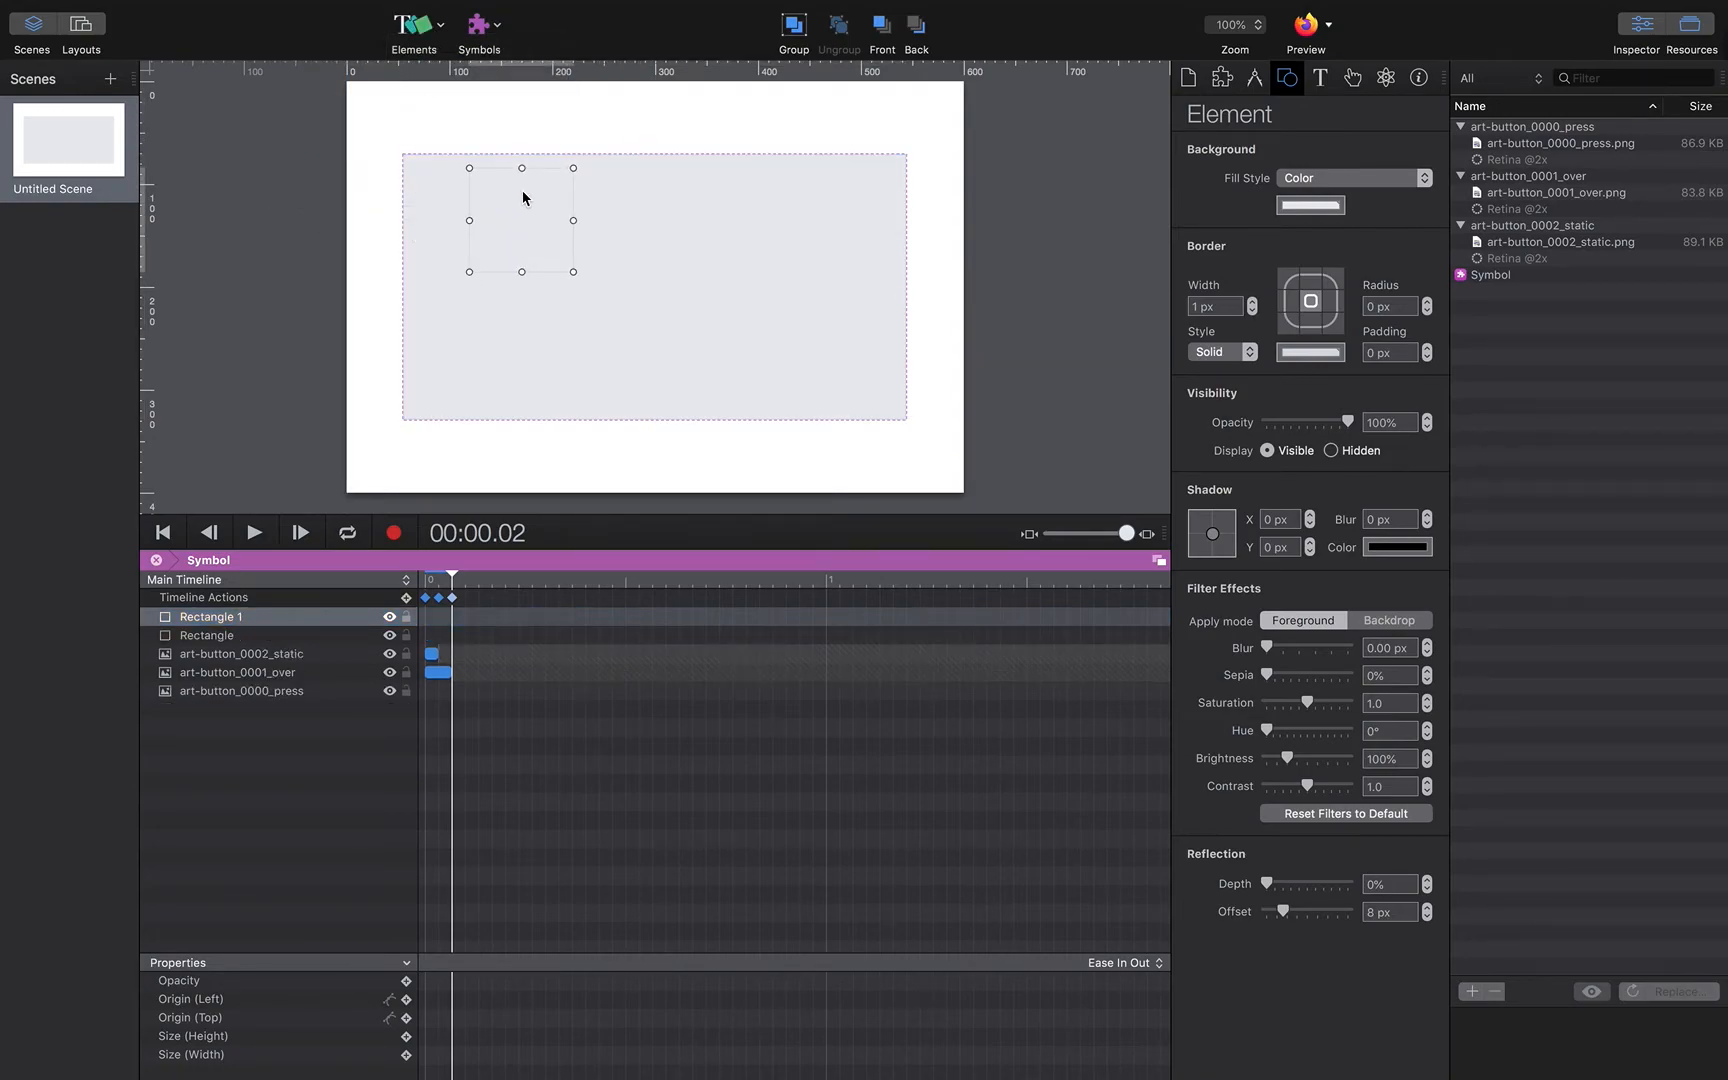
key(BackSpace)
click(498, 230)
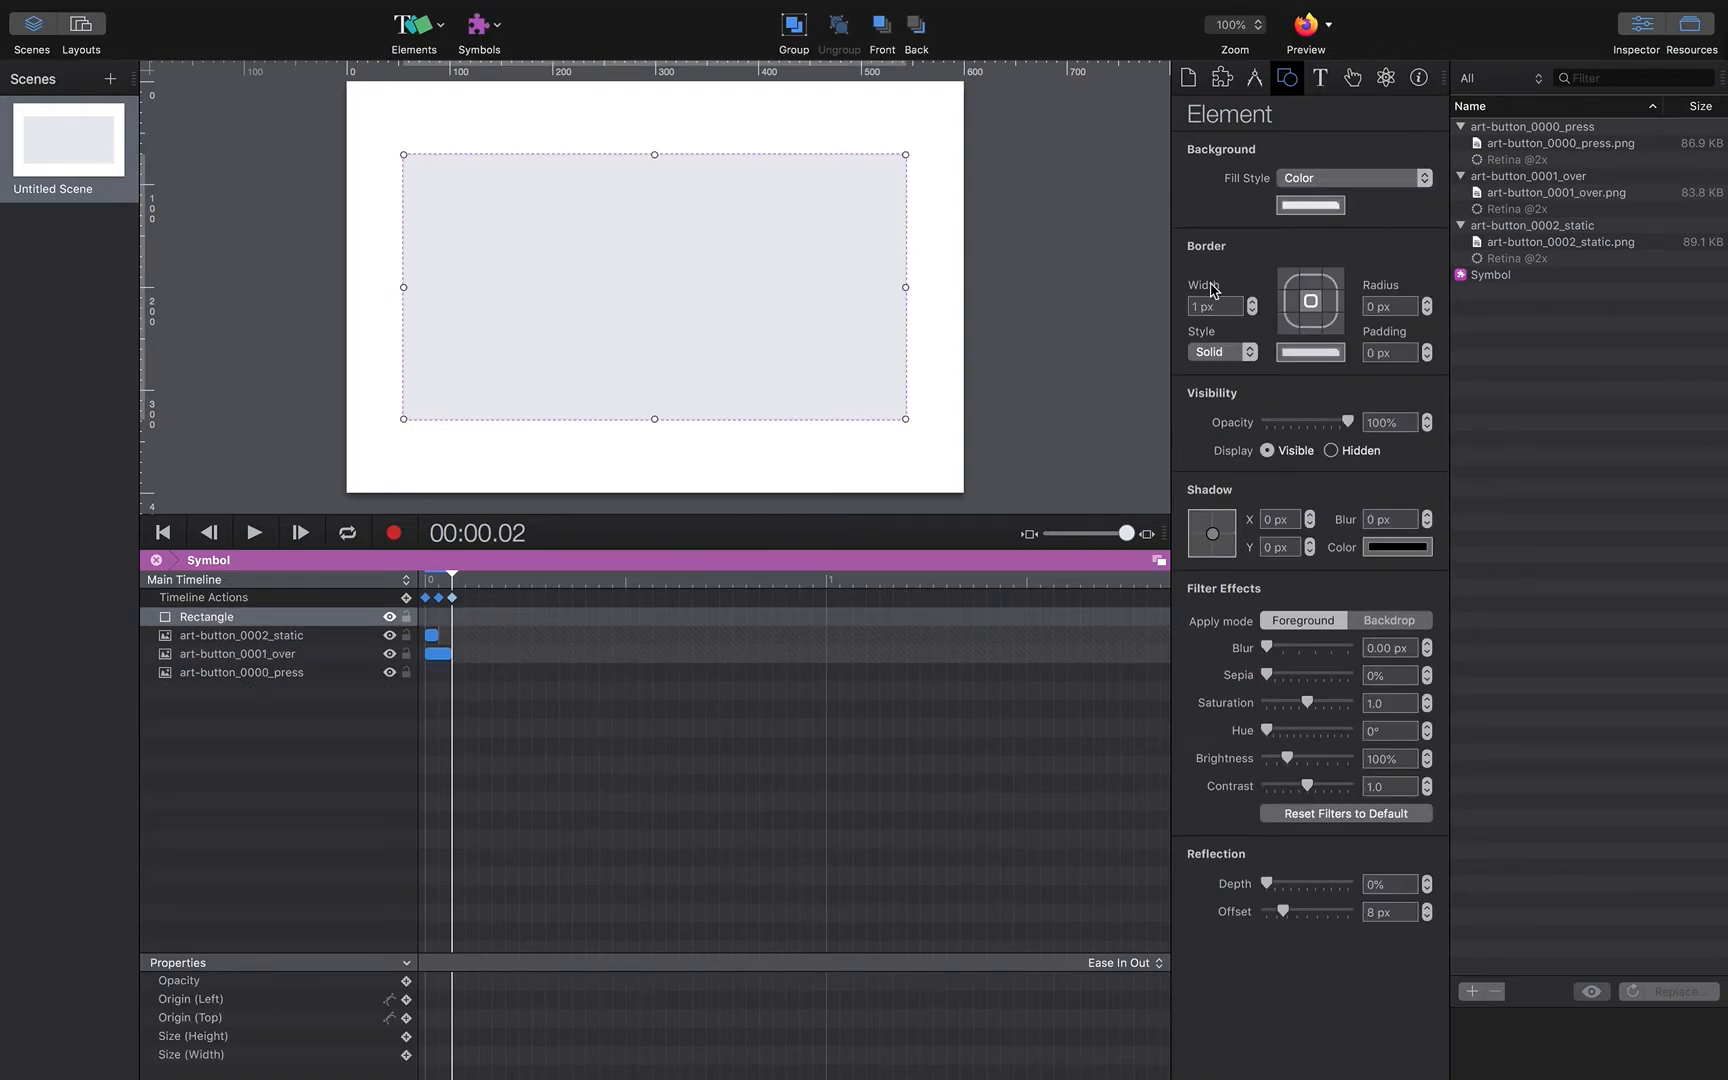
drag(1348, 422, 1240, 424)
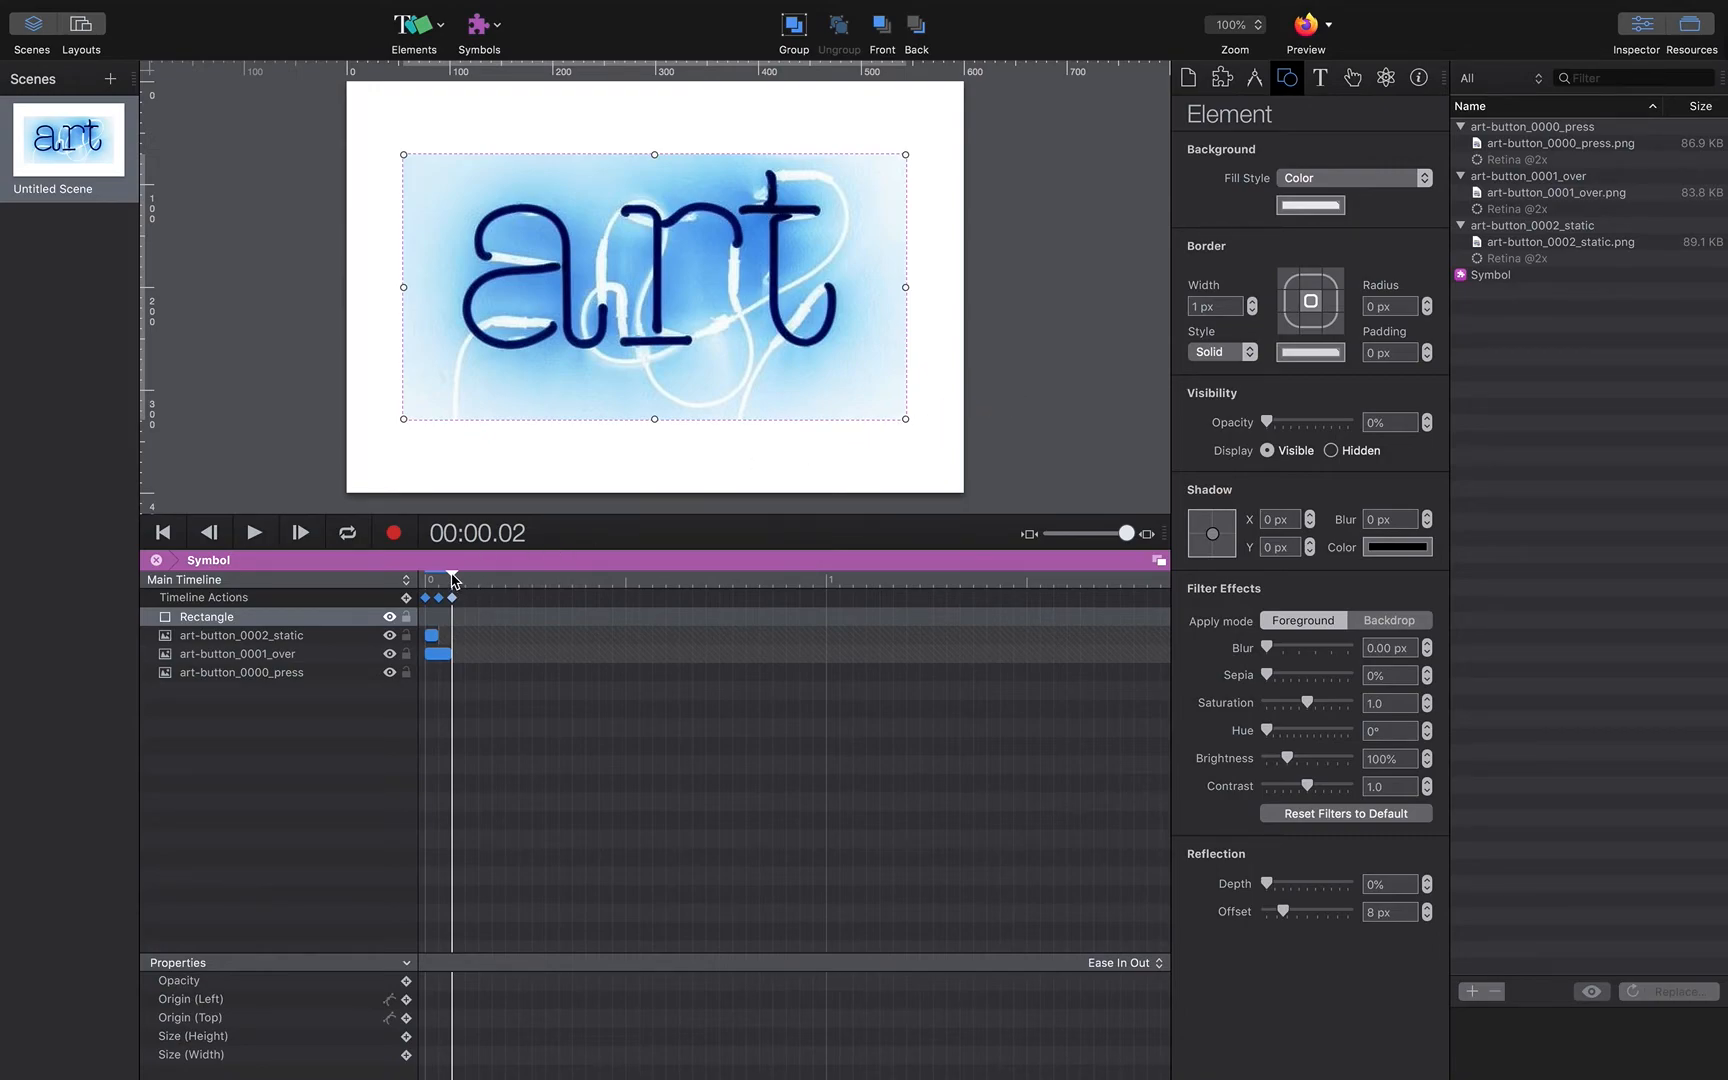
Step: Return to the symbol's first frame and remove the rectangle's On Mouse Click, On Mouse Over and On Mouse Out actions
drag(452, 580, 404, 582)
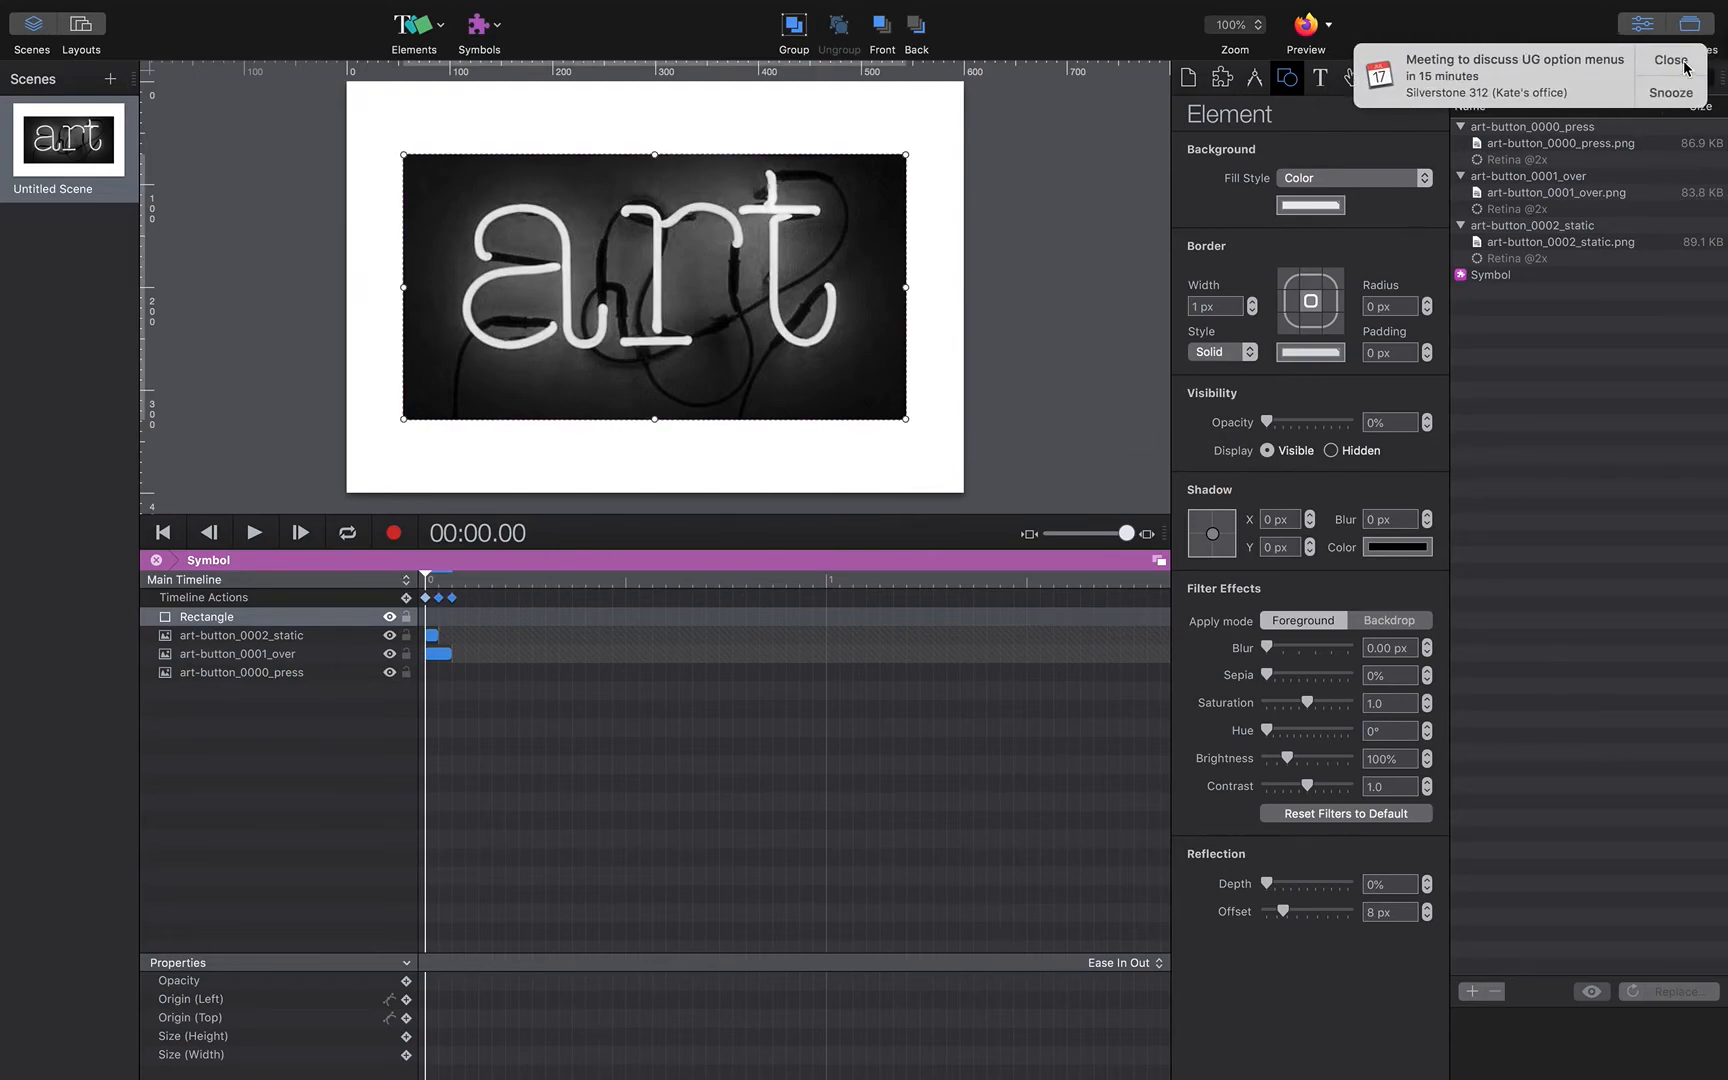
click(1685, 67)
click(1354, 86)
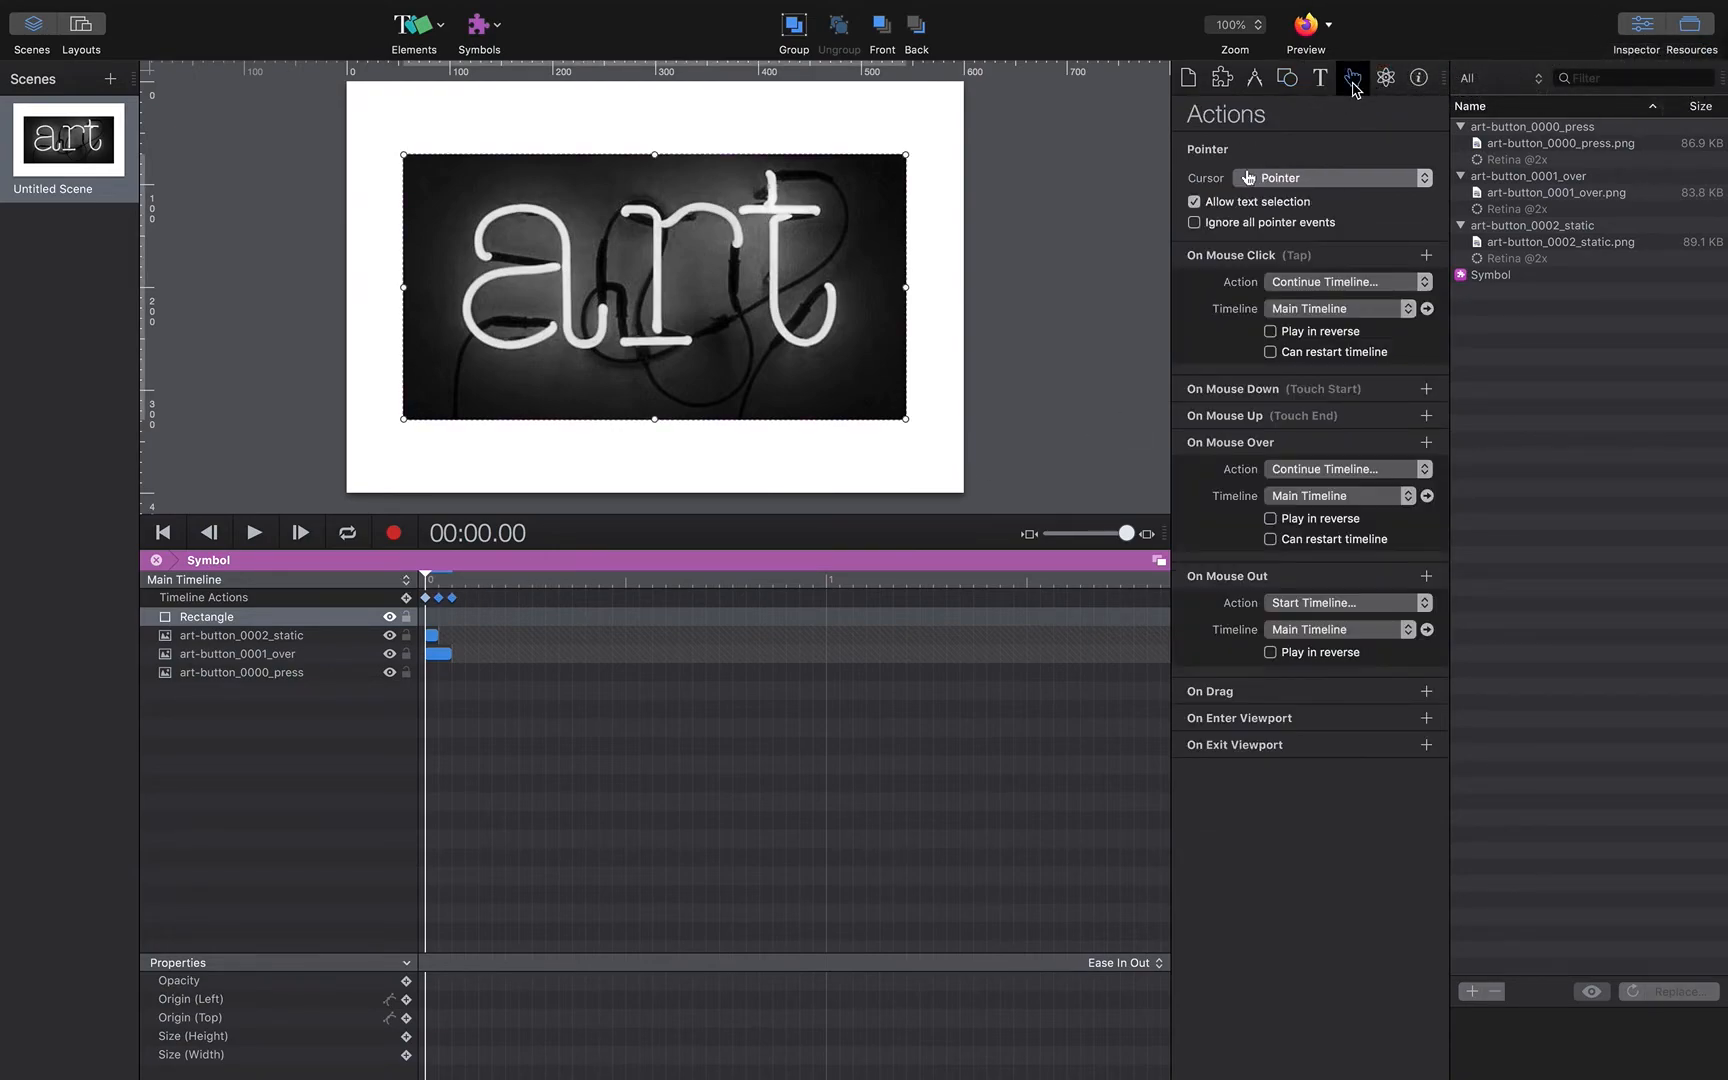
click(343, 617)
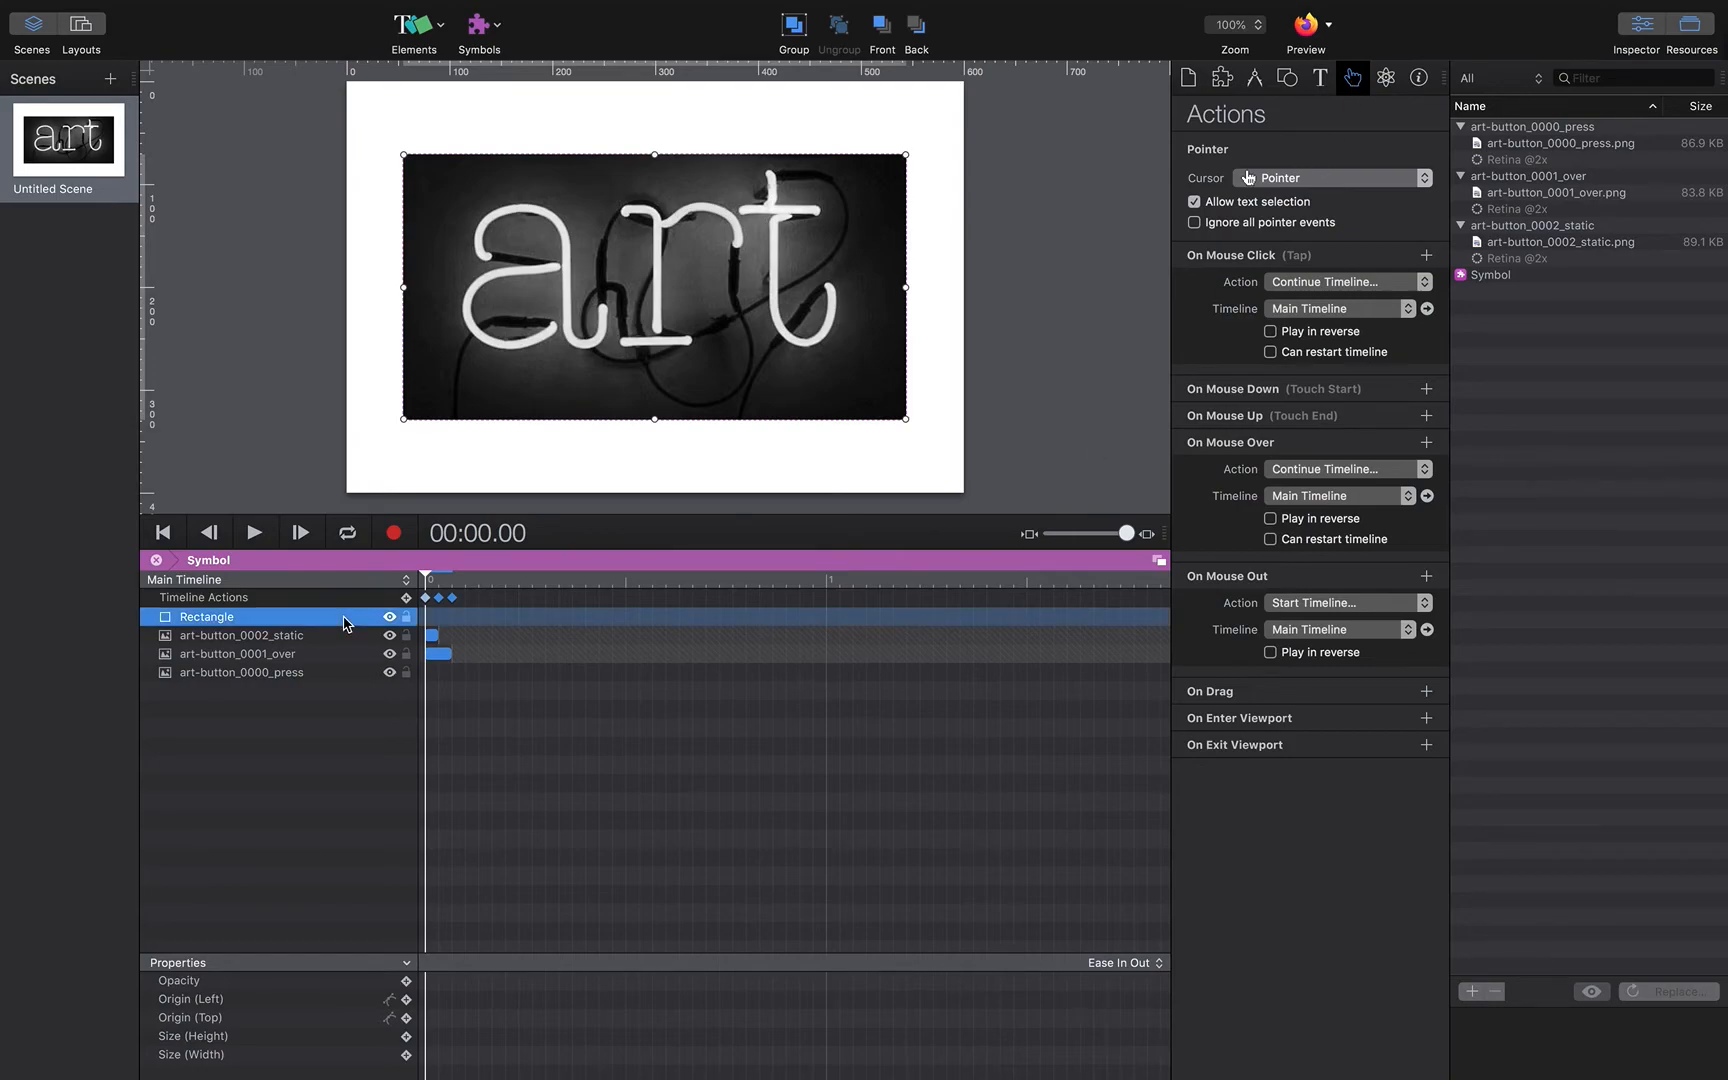
click(1425, 285)
click(1425, 327)
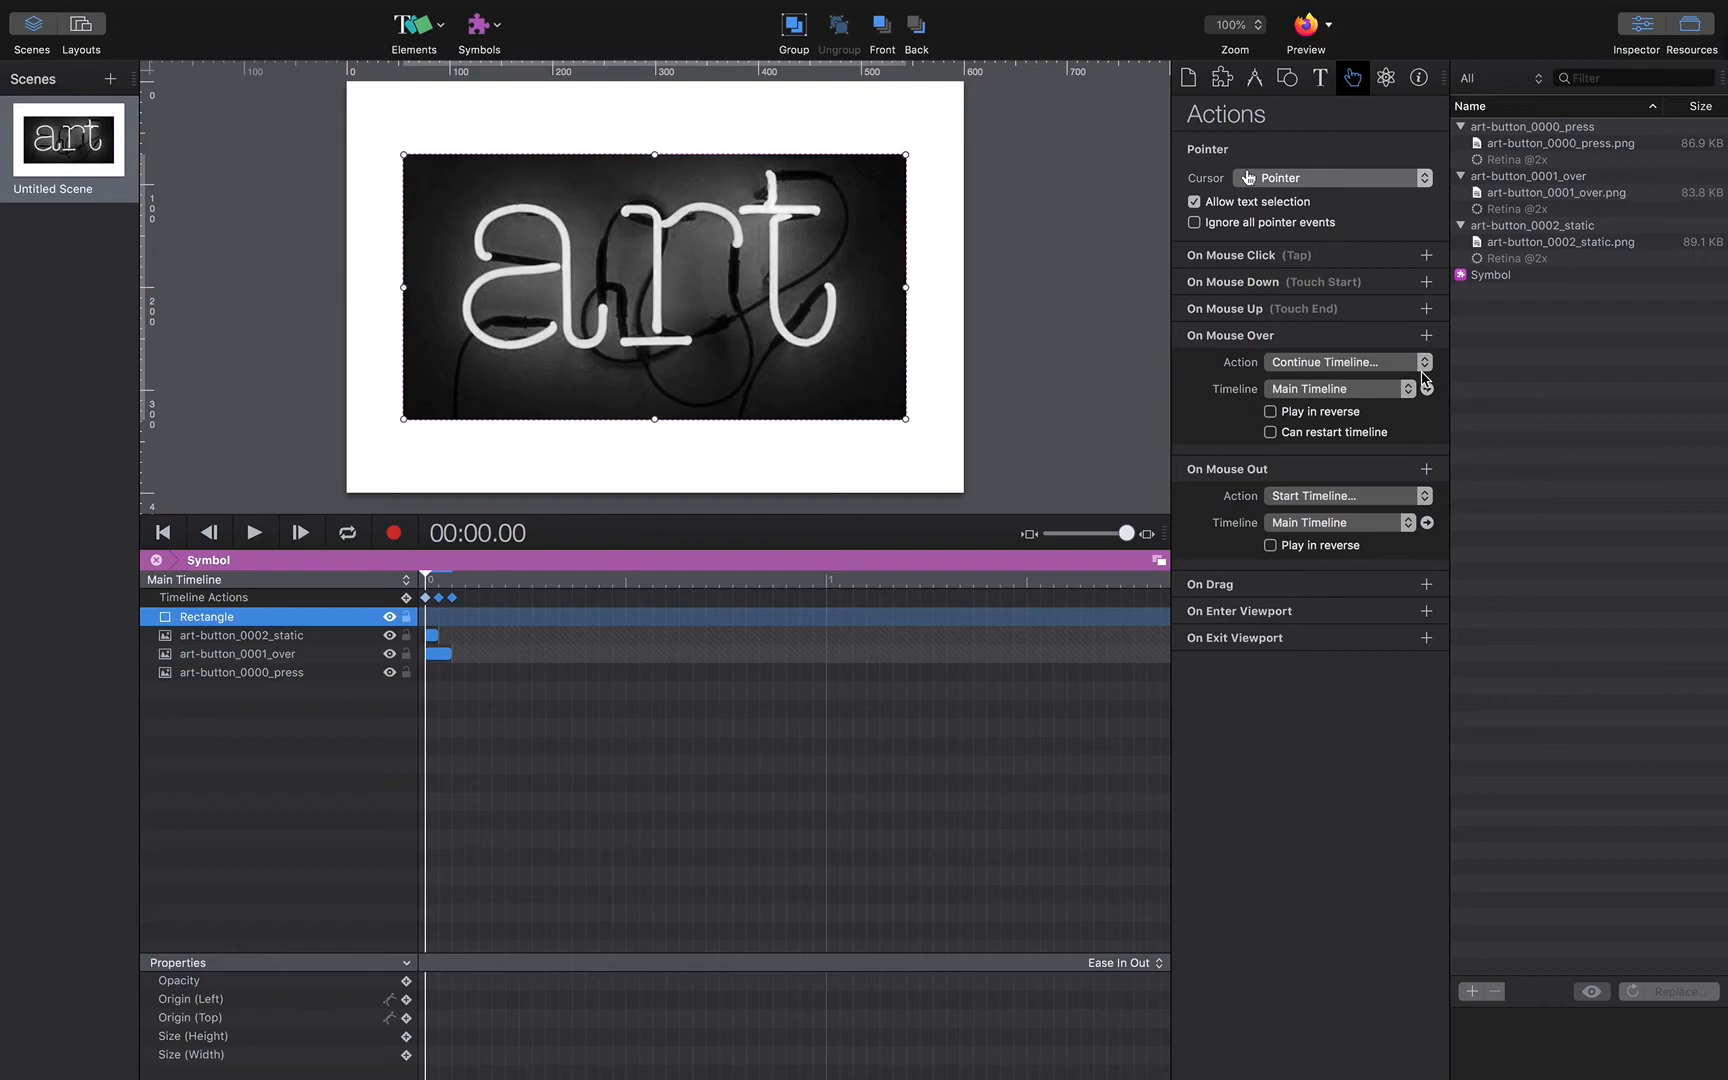
click(1427, 364)
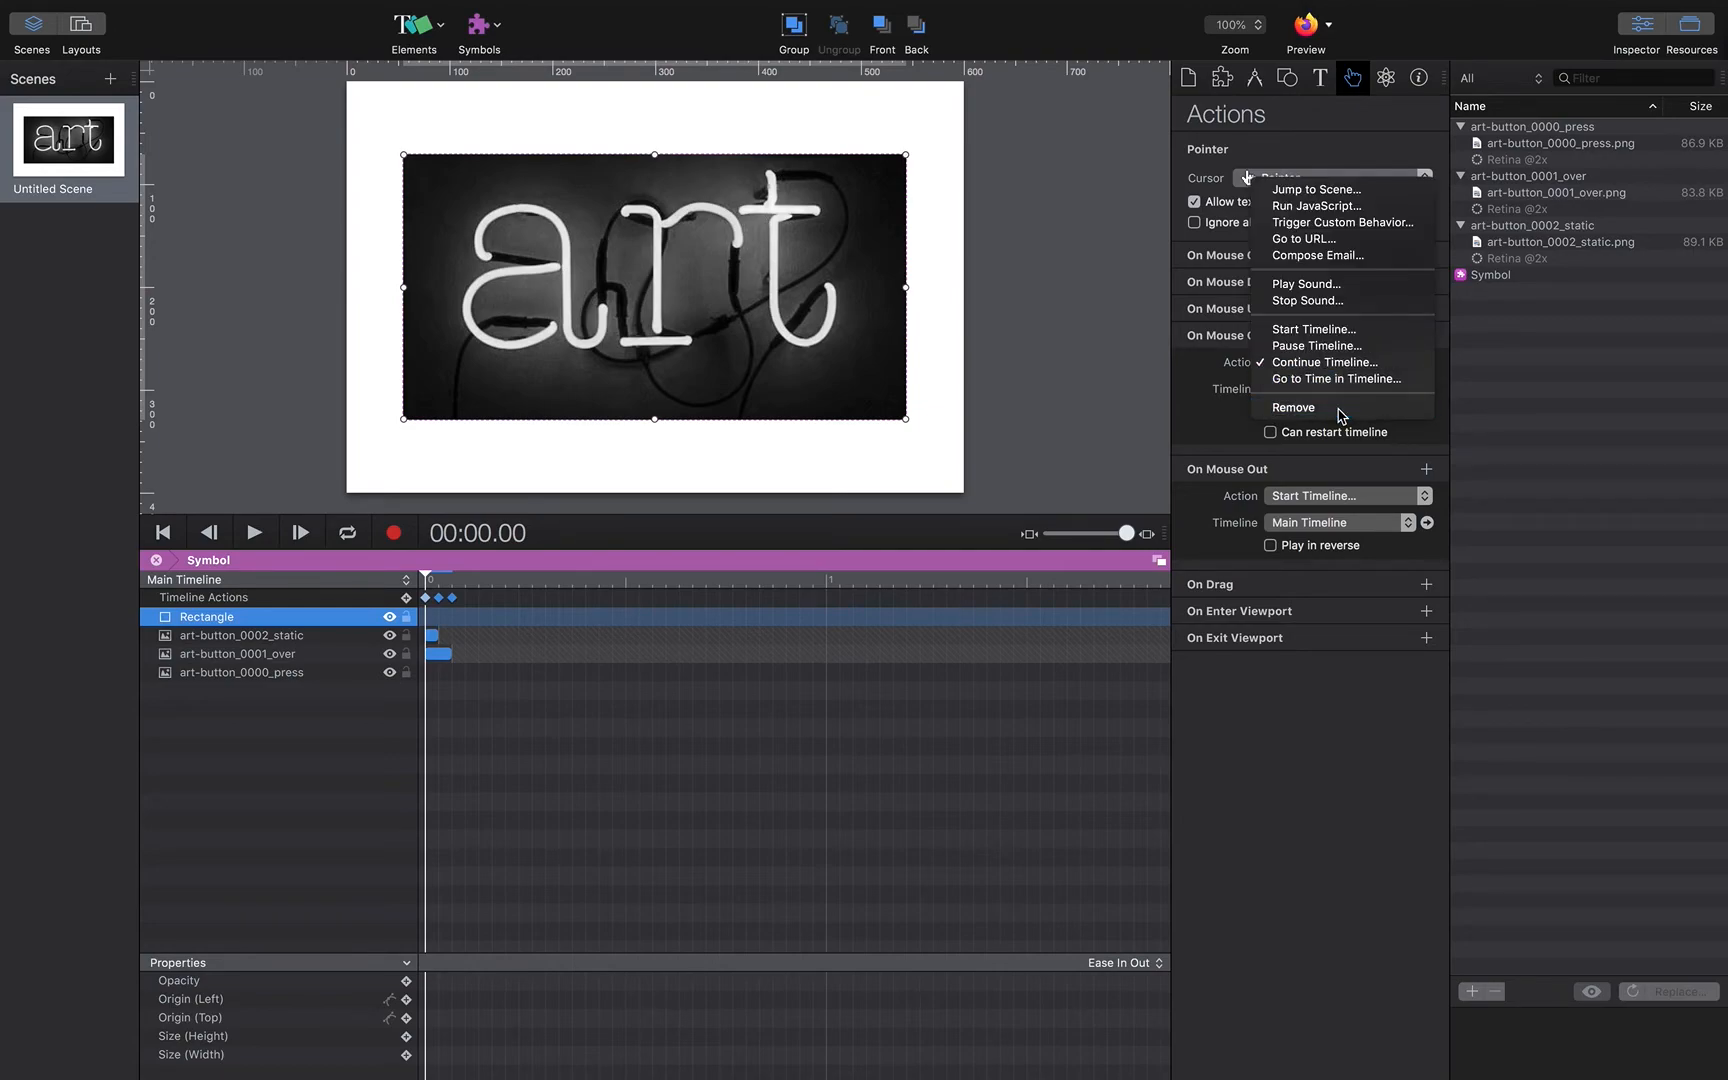
click(1410, 407)
click(1424, 390)
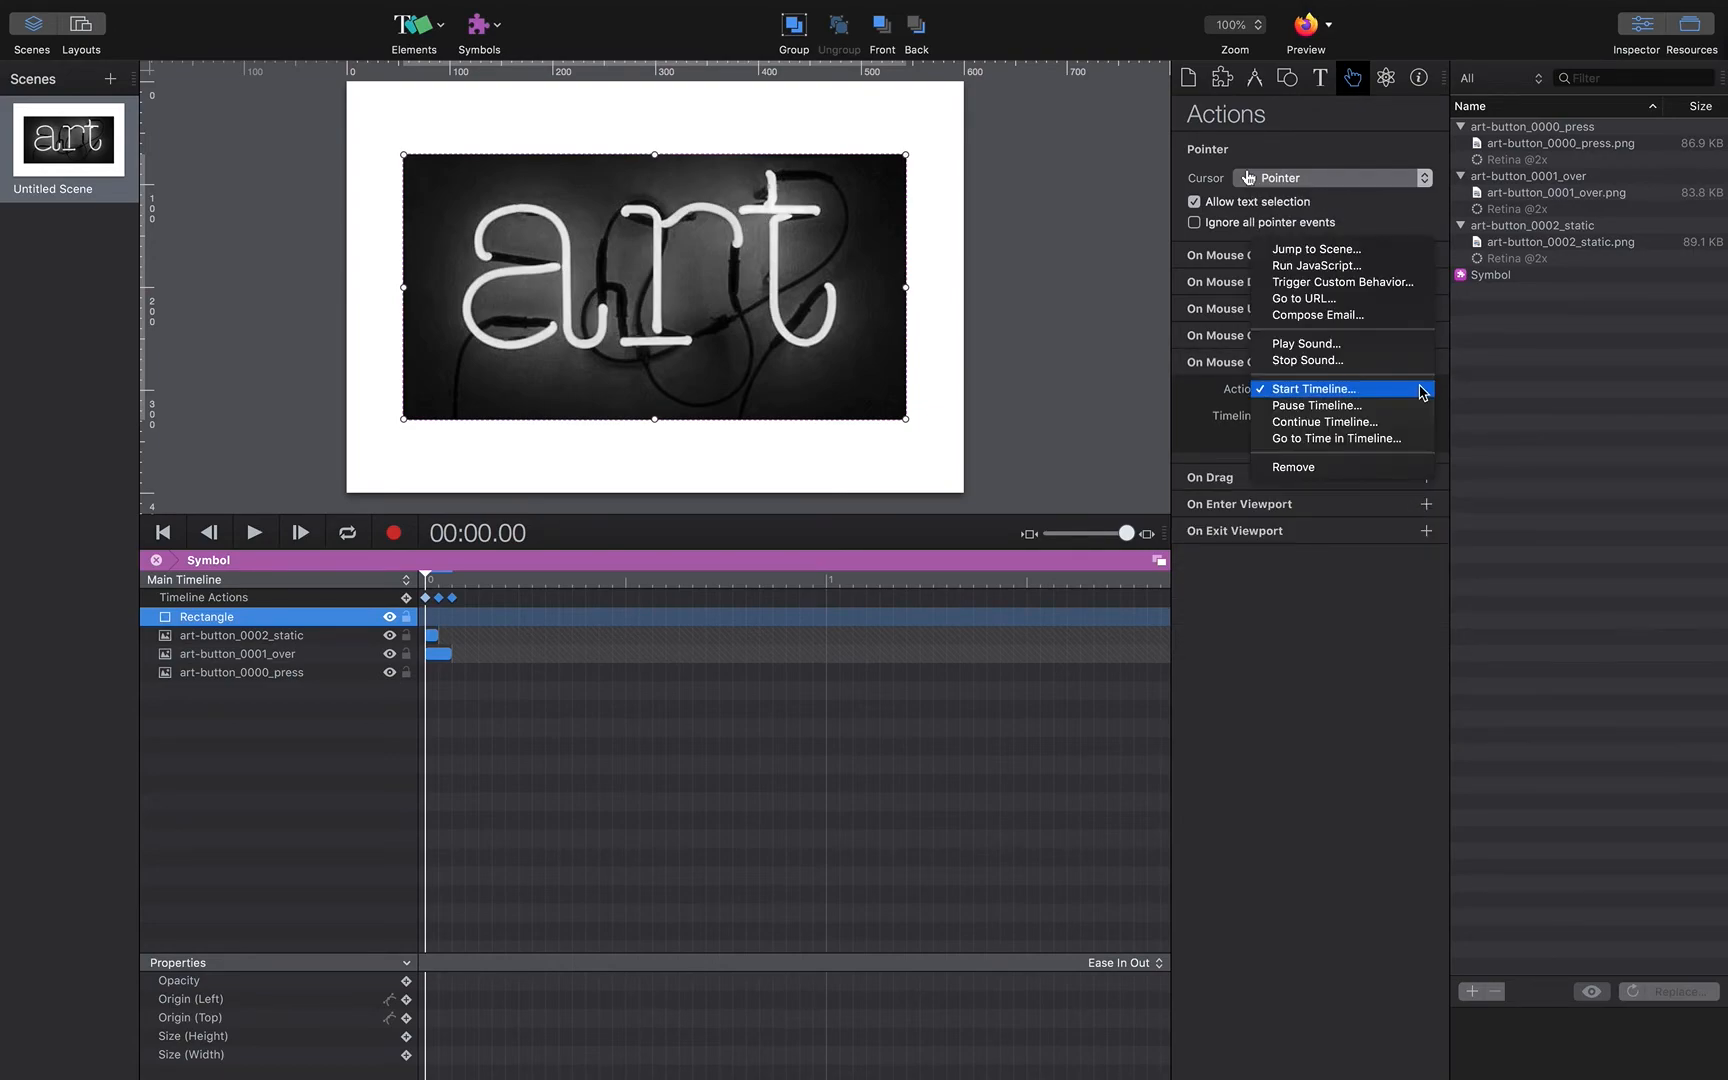
click(1355, 467)
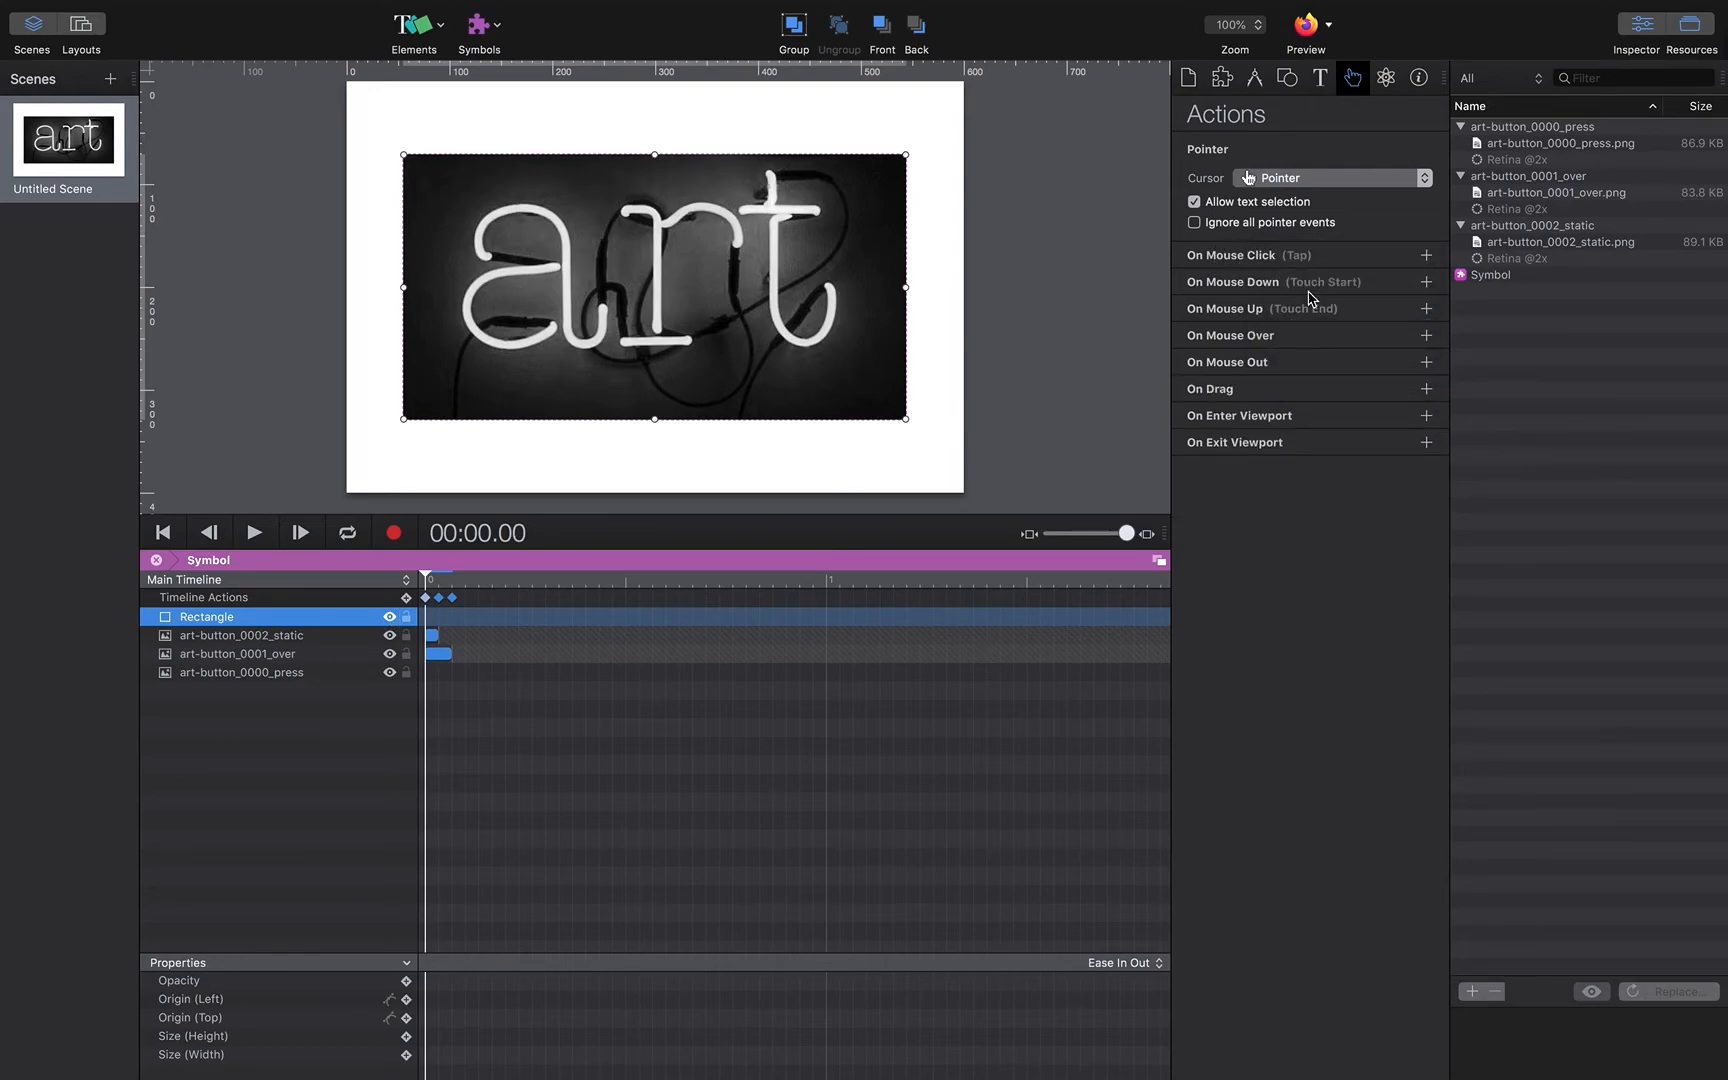
Step: Give the rectangle On Mouse Over and On Mouse Down actions that Continue Timeline on the Main Timeline
click(1426, 335)
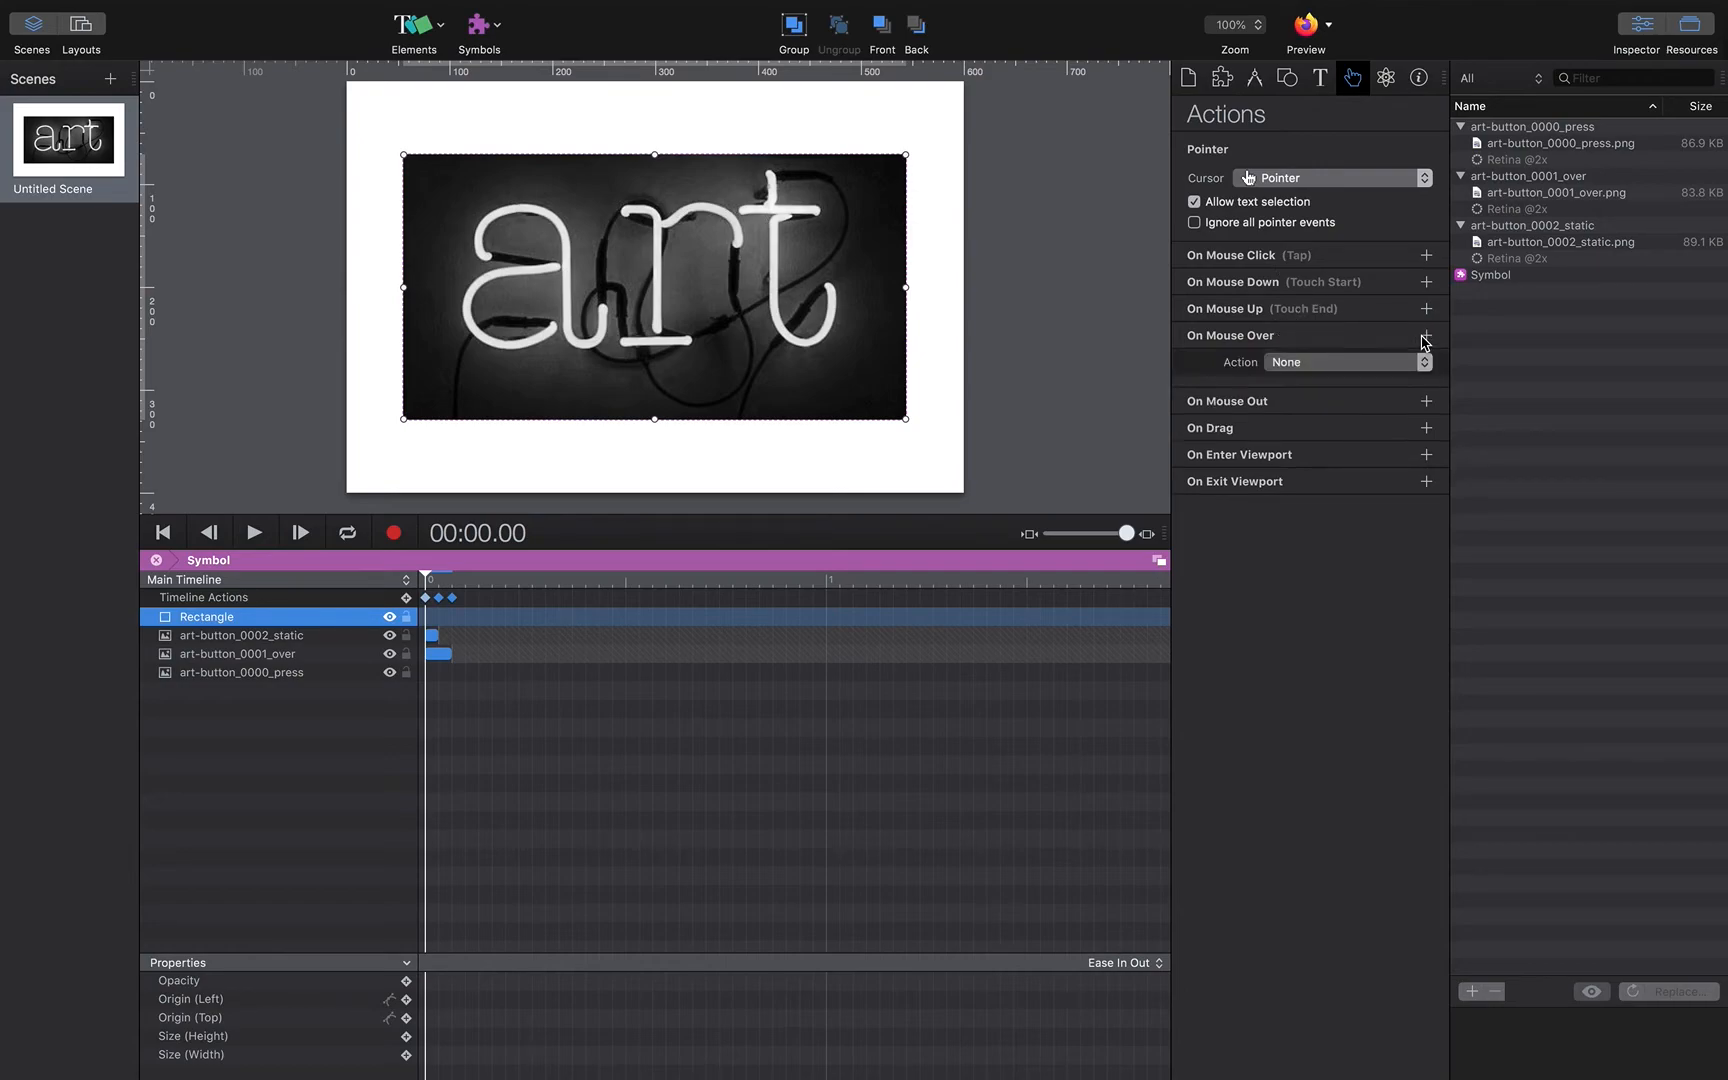
click(1424, 364)
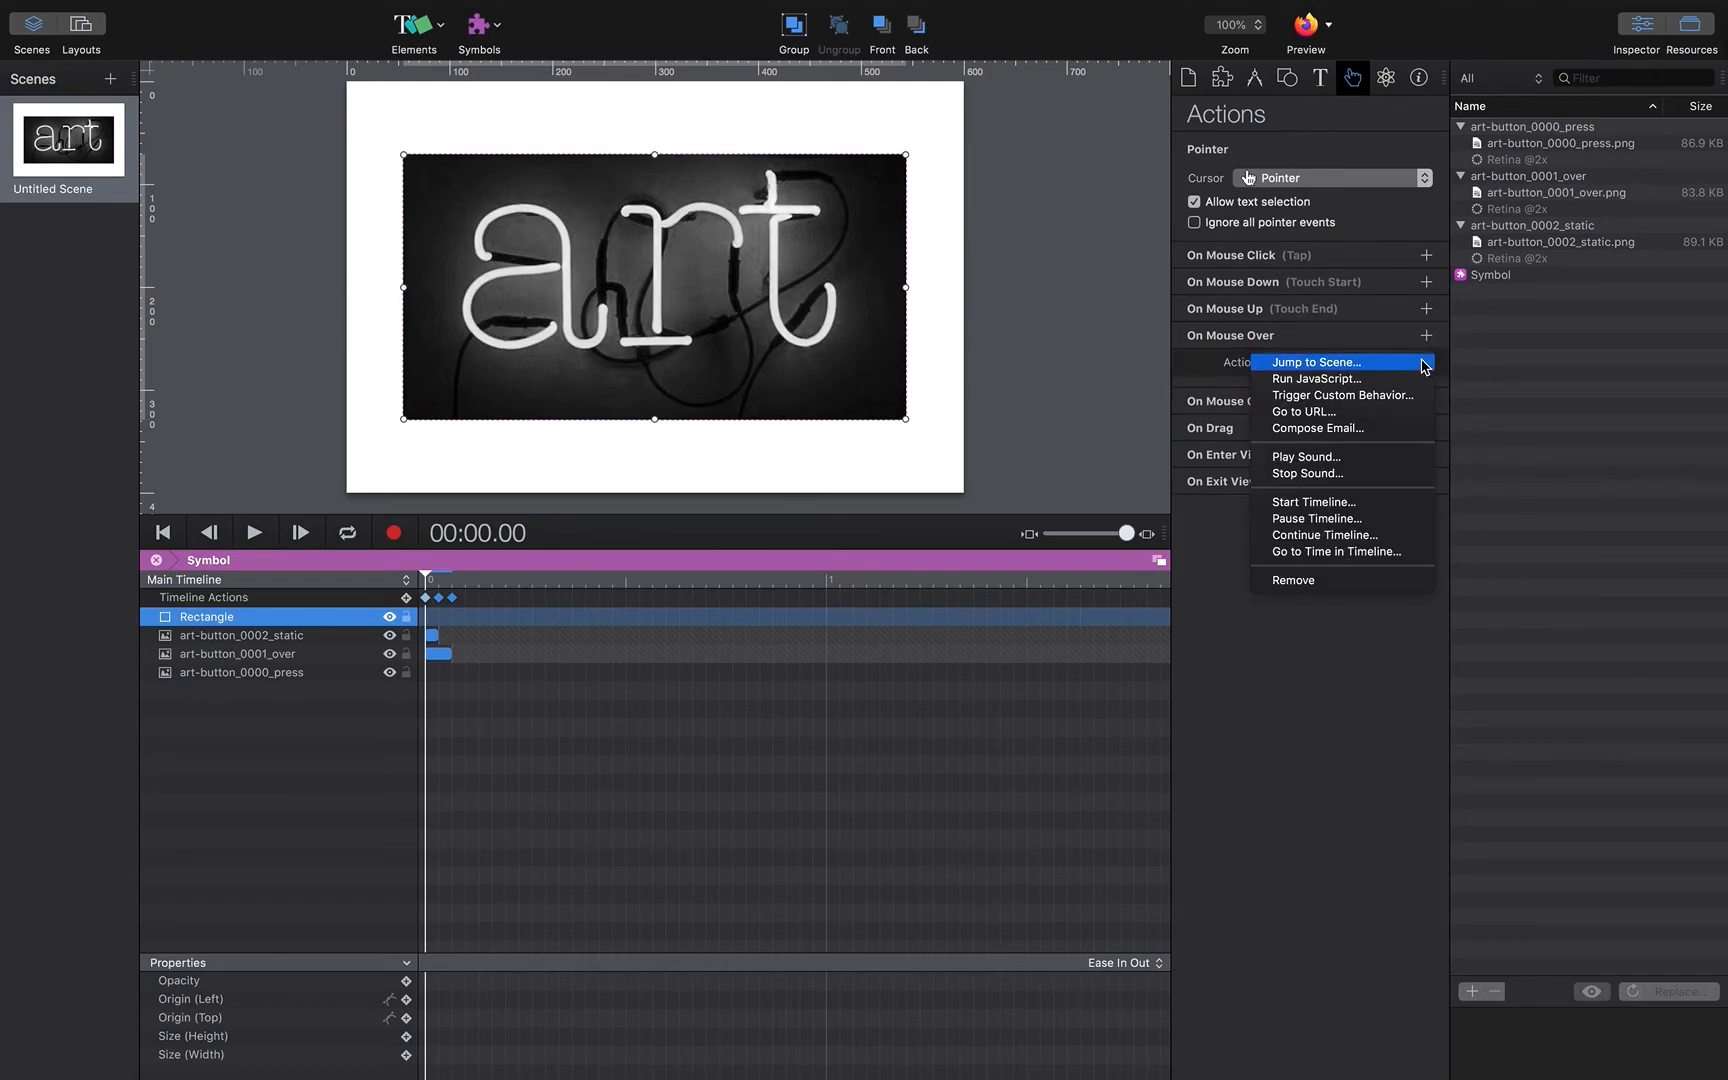
click(1327, 536)
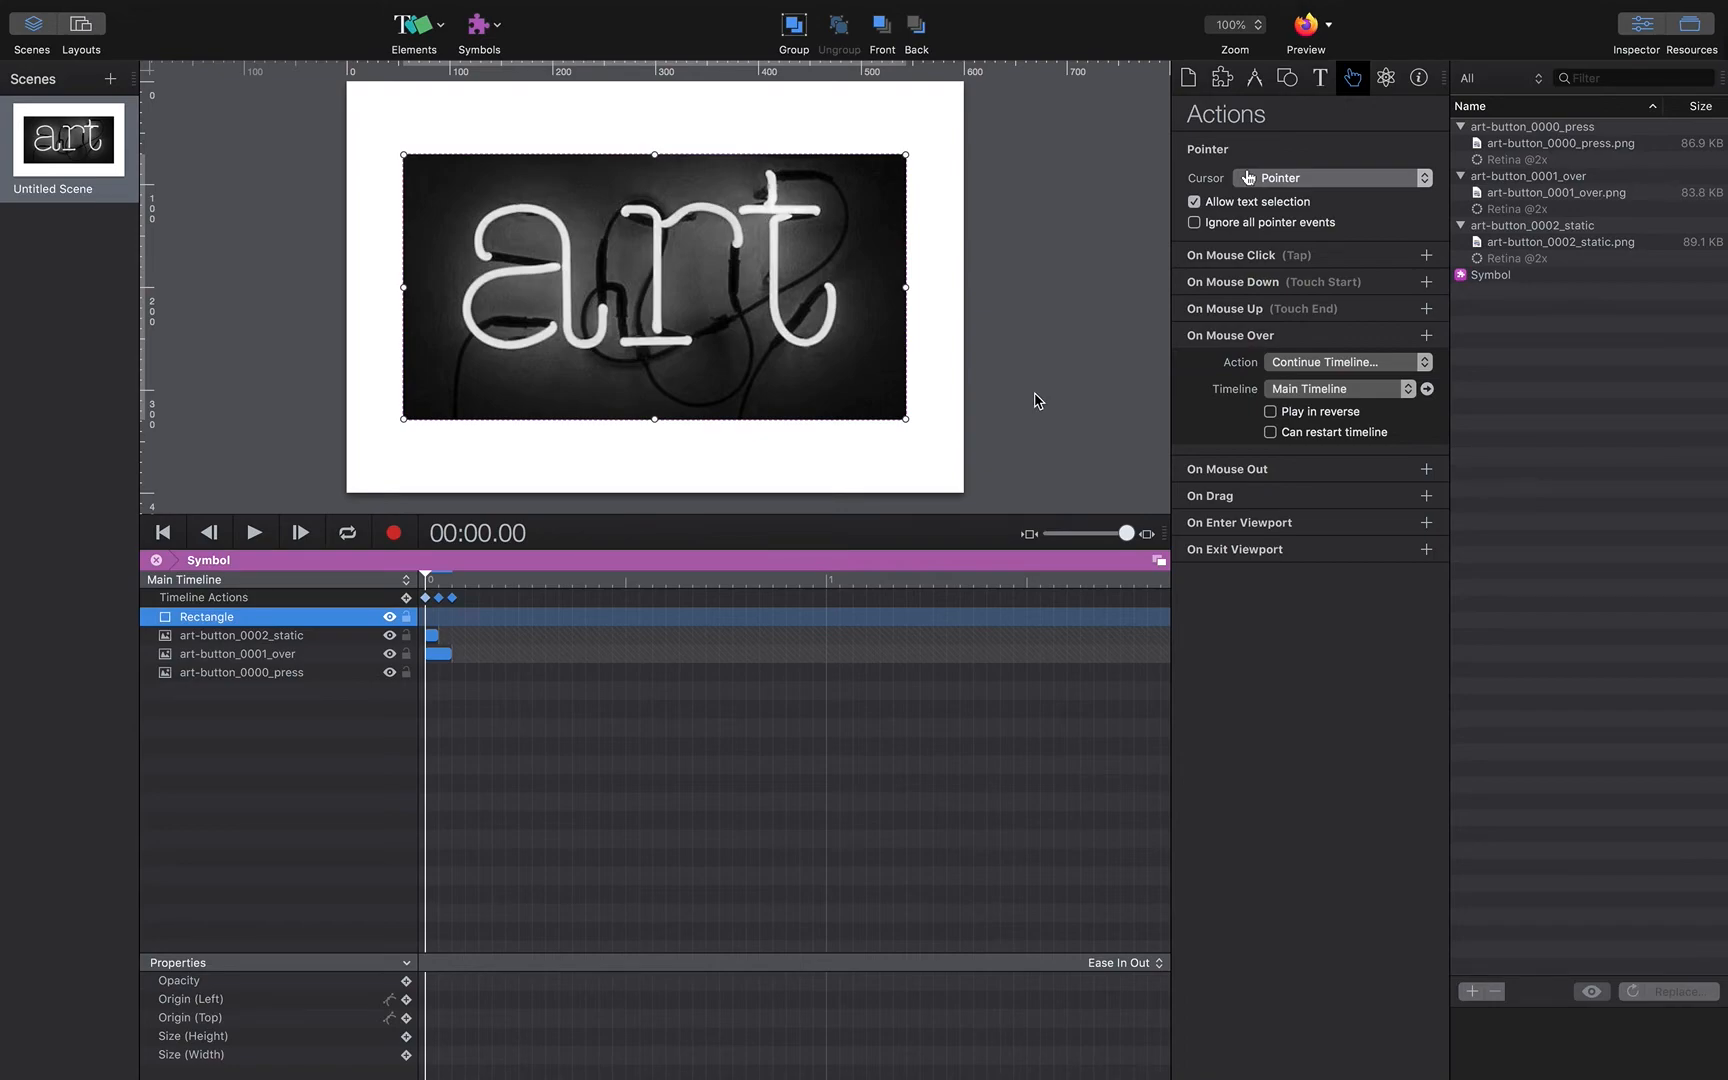
click(1427, 289)
click(1411, 311)
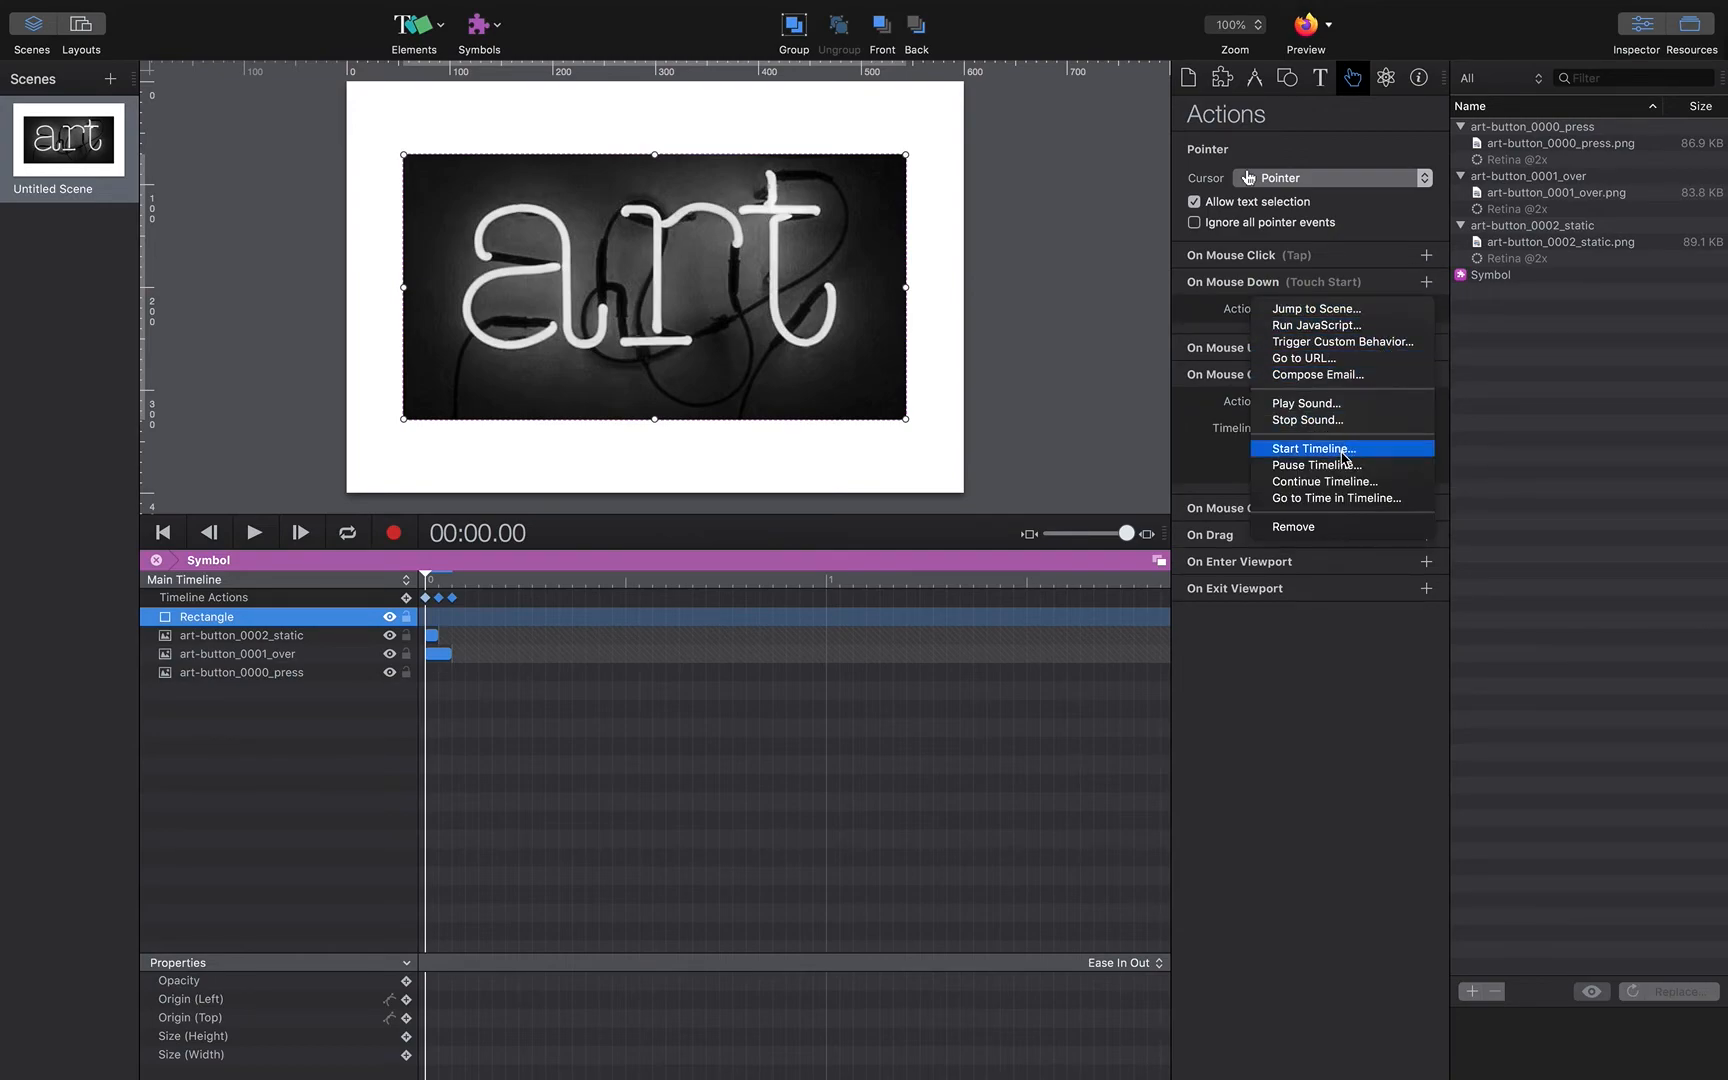
click(1336, 482)
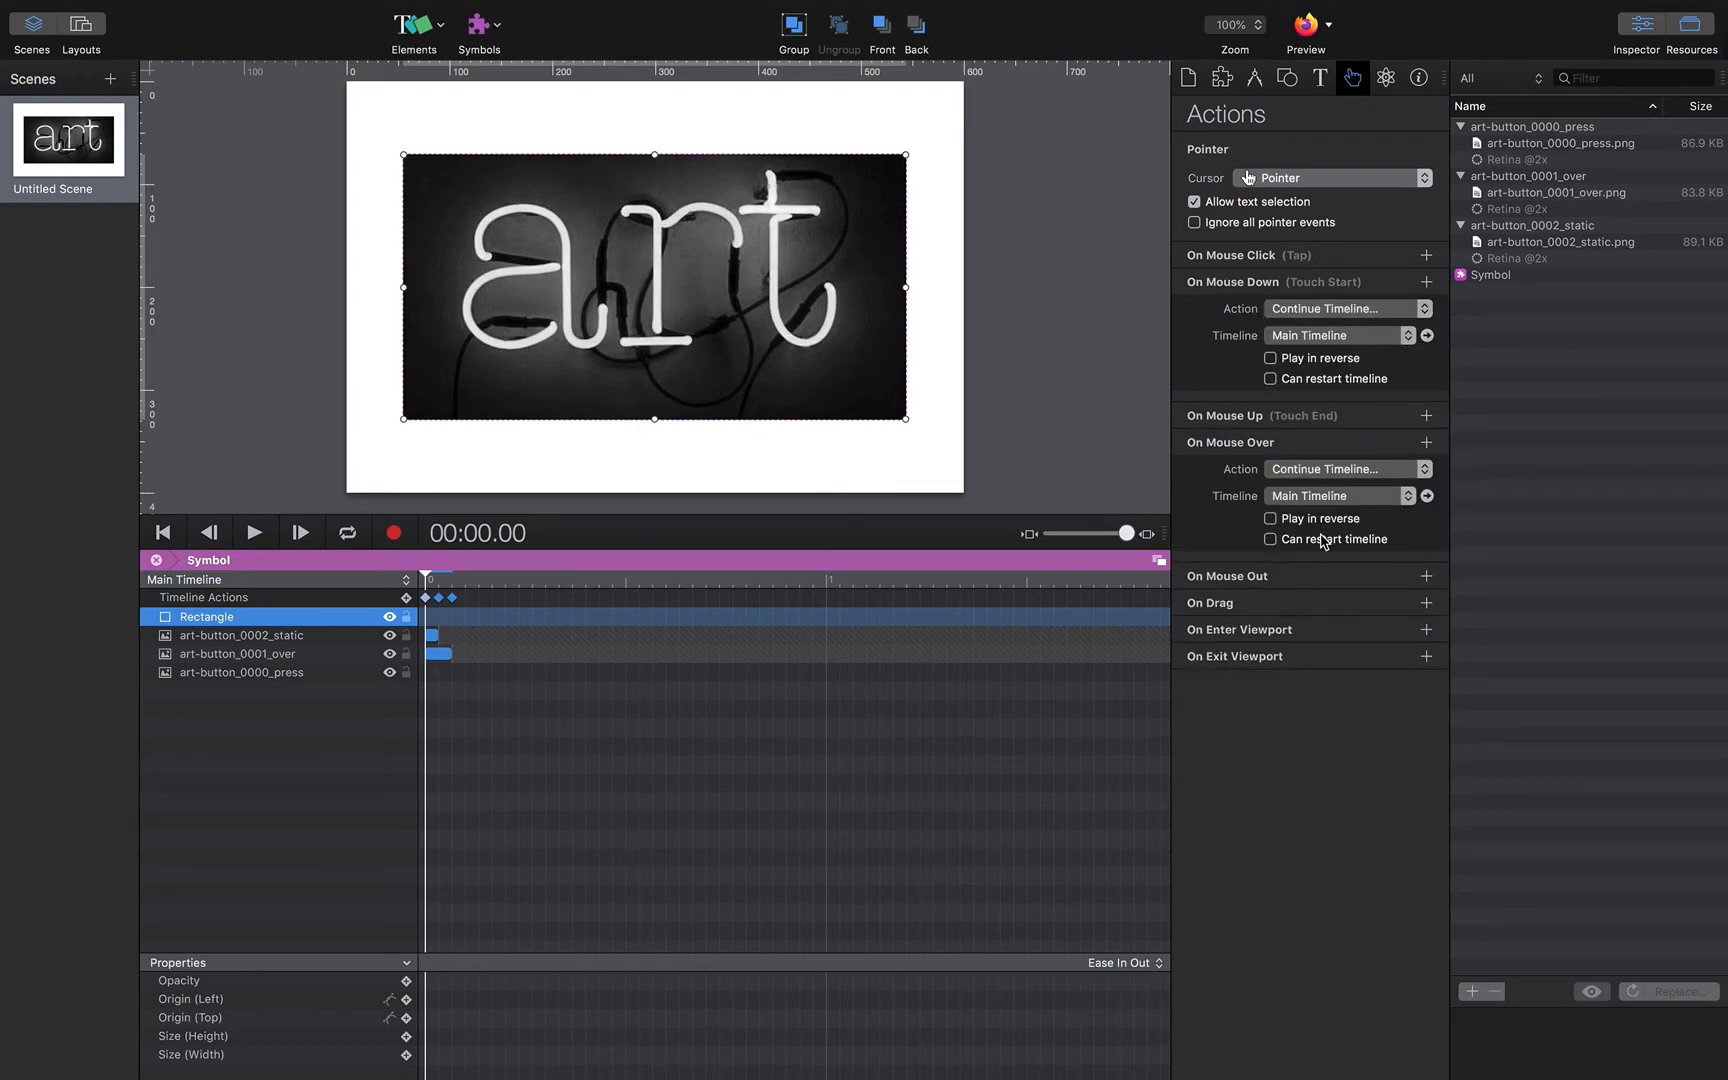
Step: Add an On Mouse Out action that runs Start Timeline on the Main Timeline
click(1326, 576)
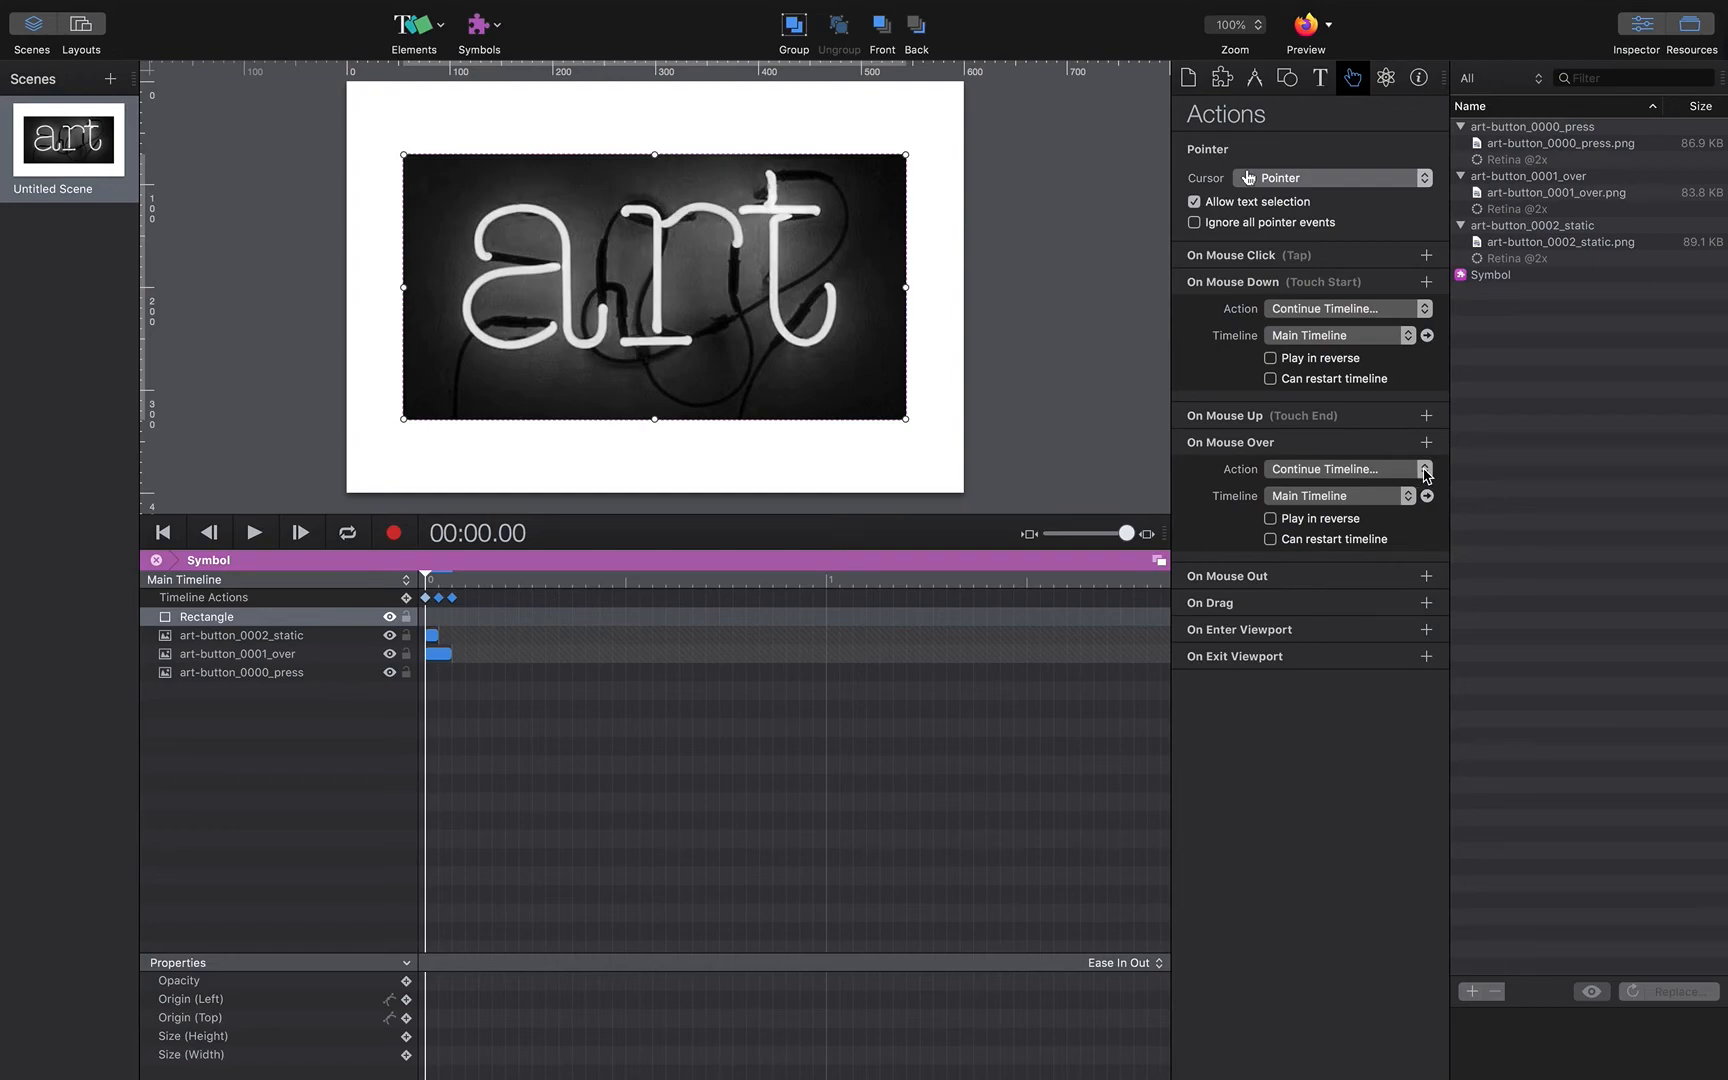
click(1427, 577)
click(1424, 603)
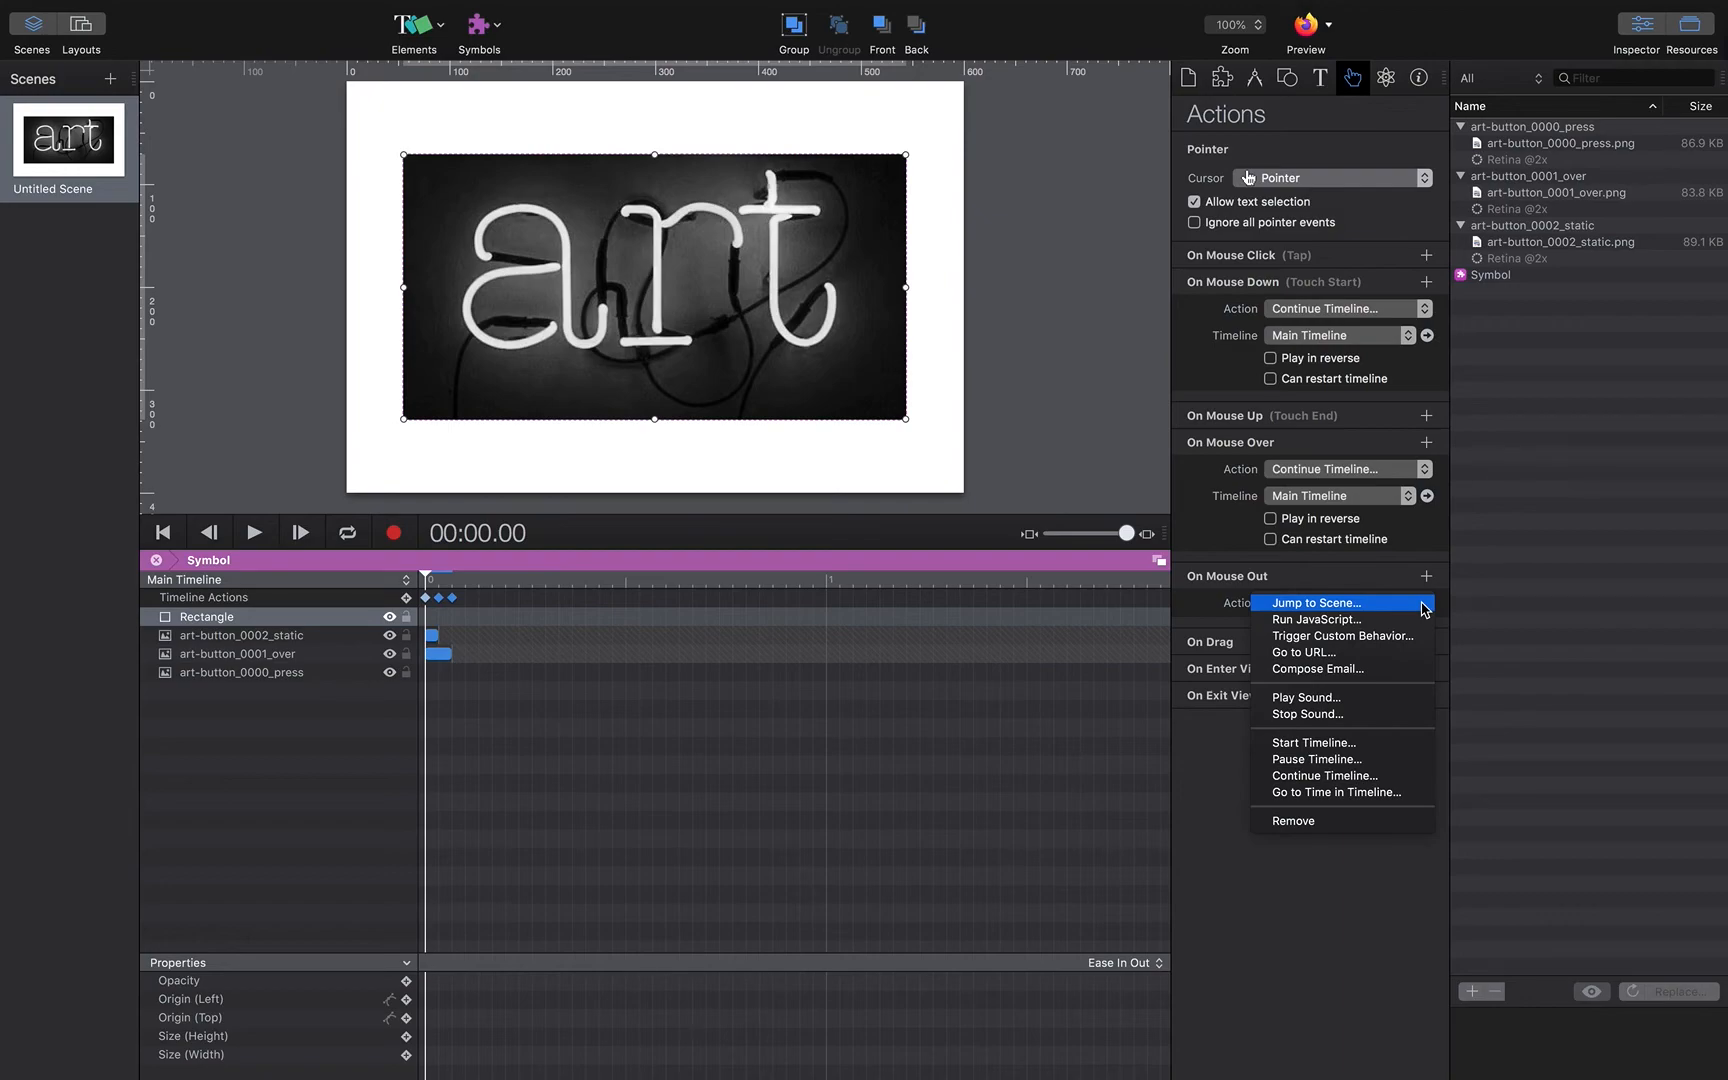
click(1357, 747)
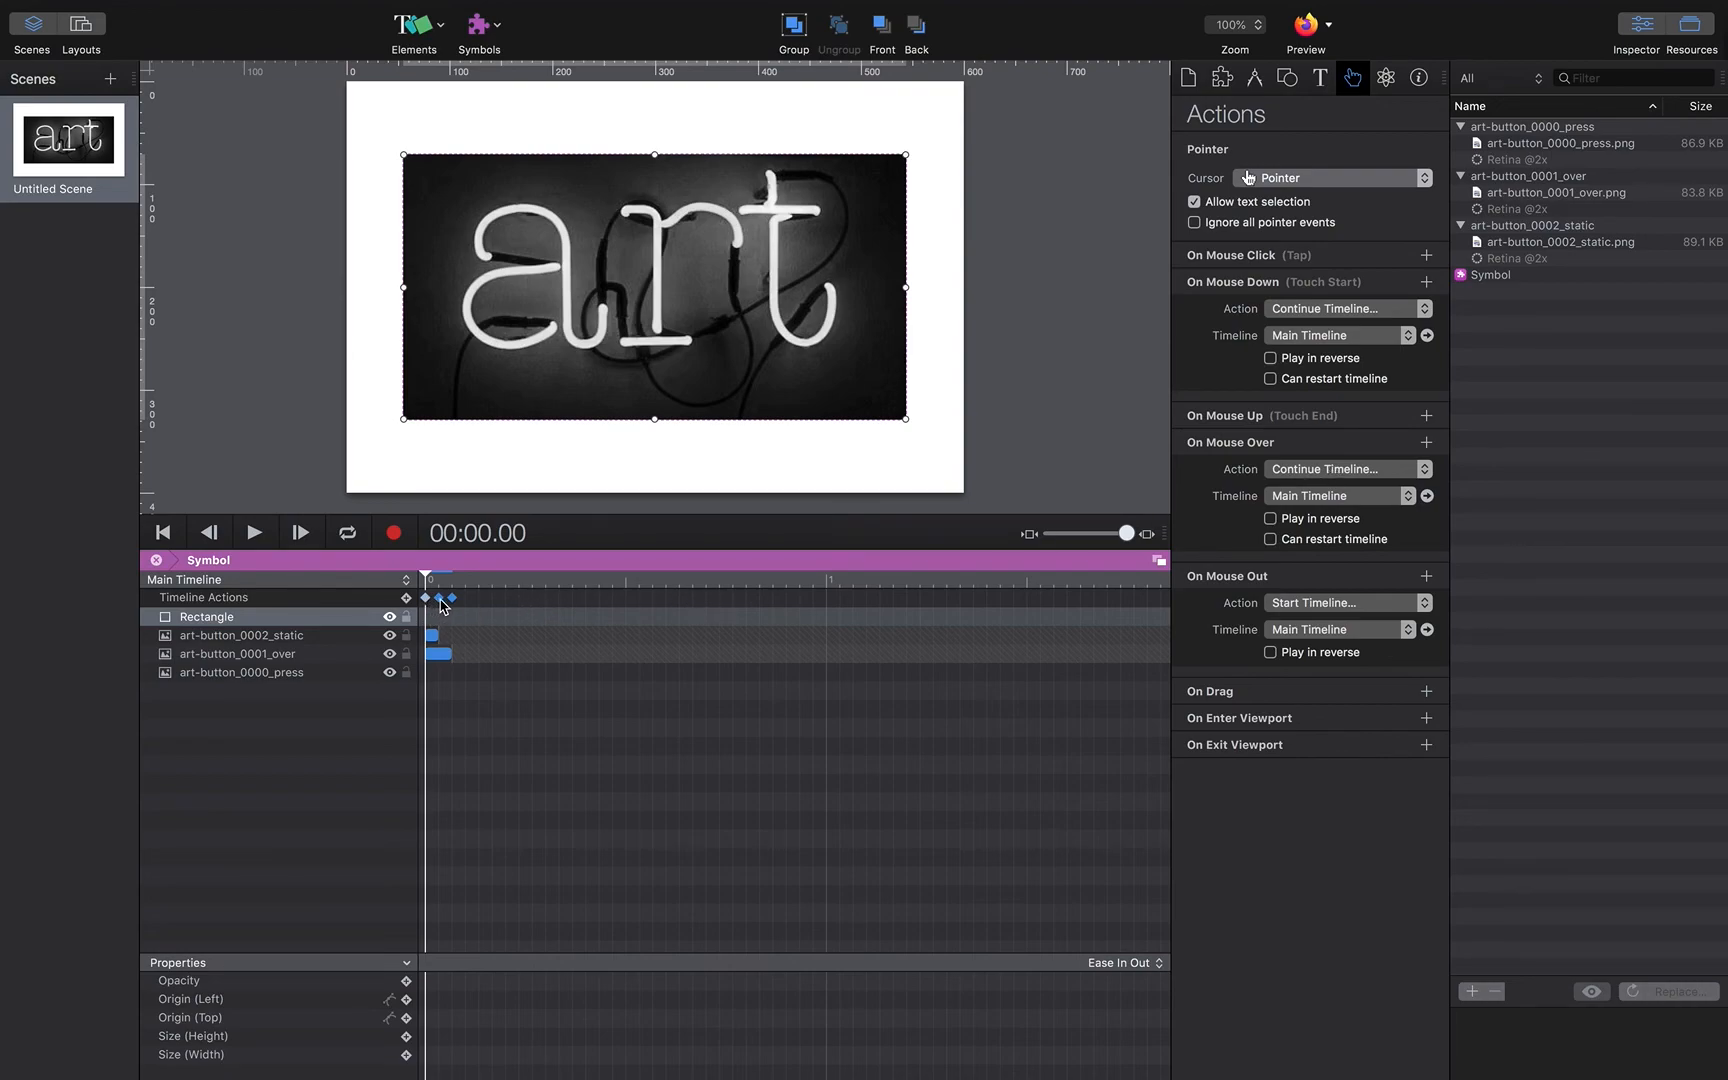
Step: Preview the document in the browser to test the button states
mouse_move(440, 603)
click(1313, 35)
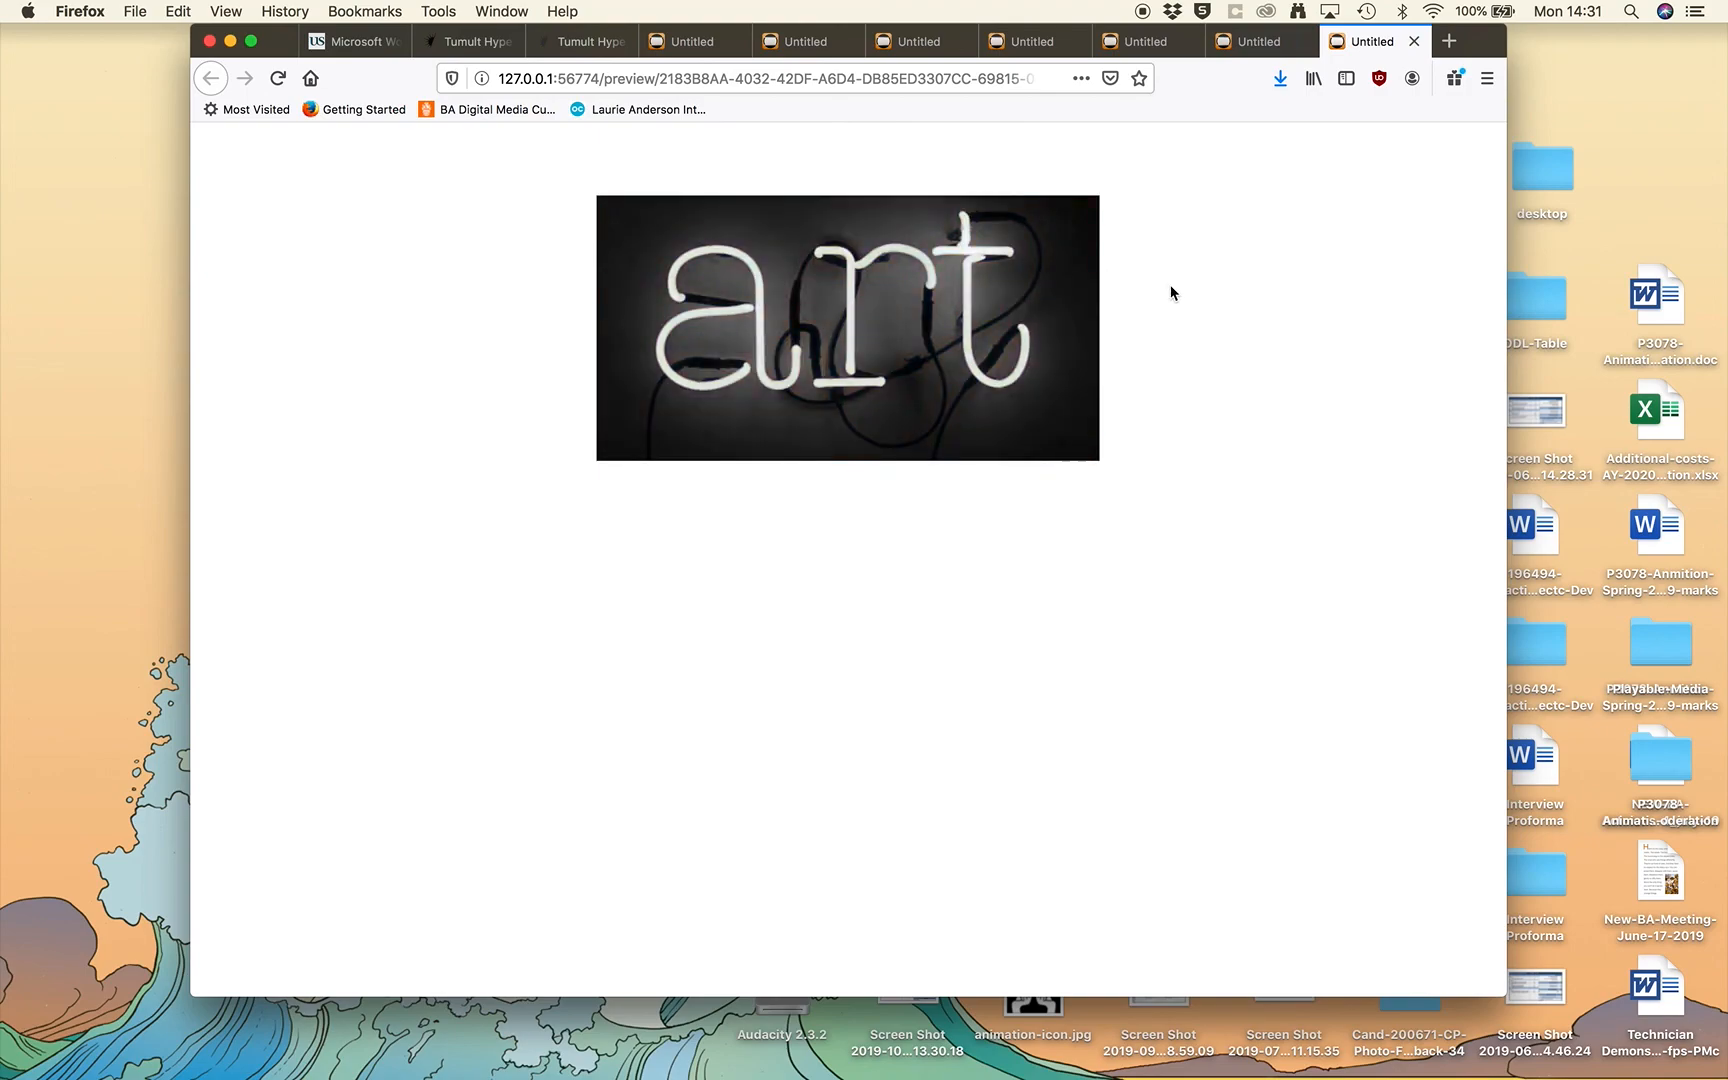
key(super+Tab)
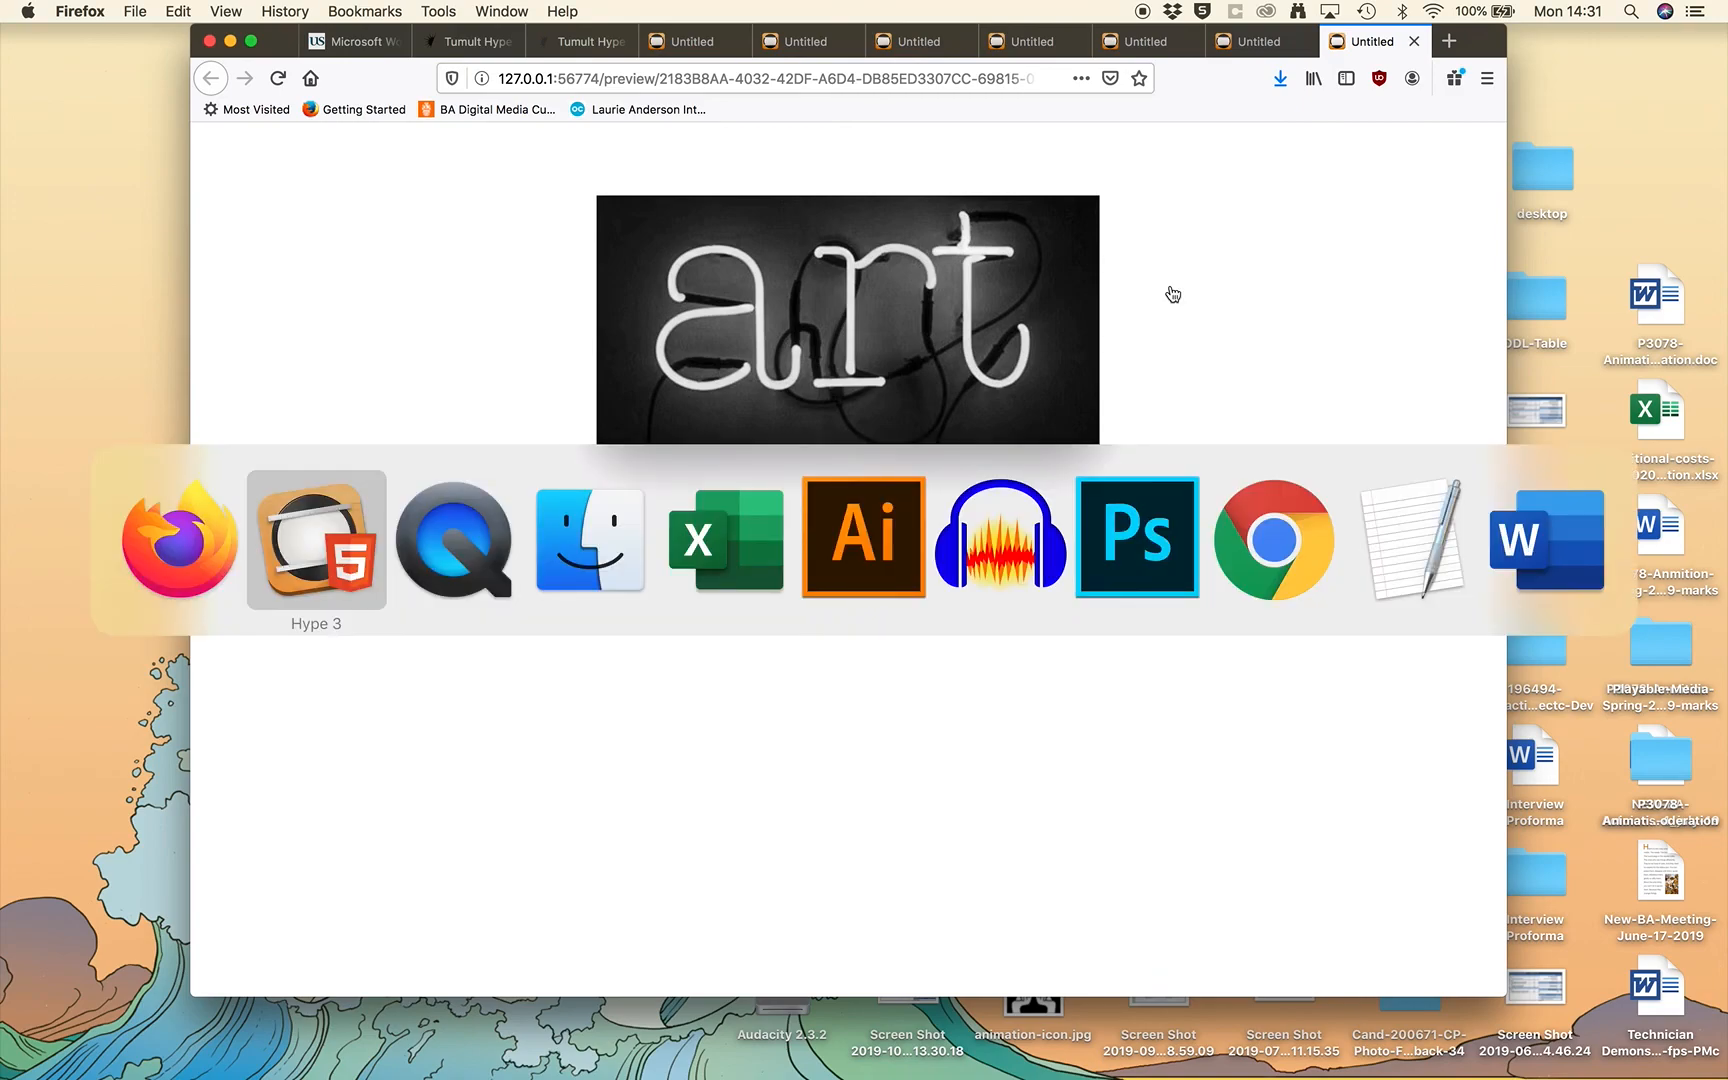
key(super+Tab)
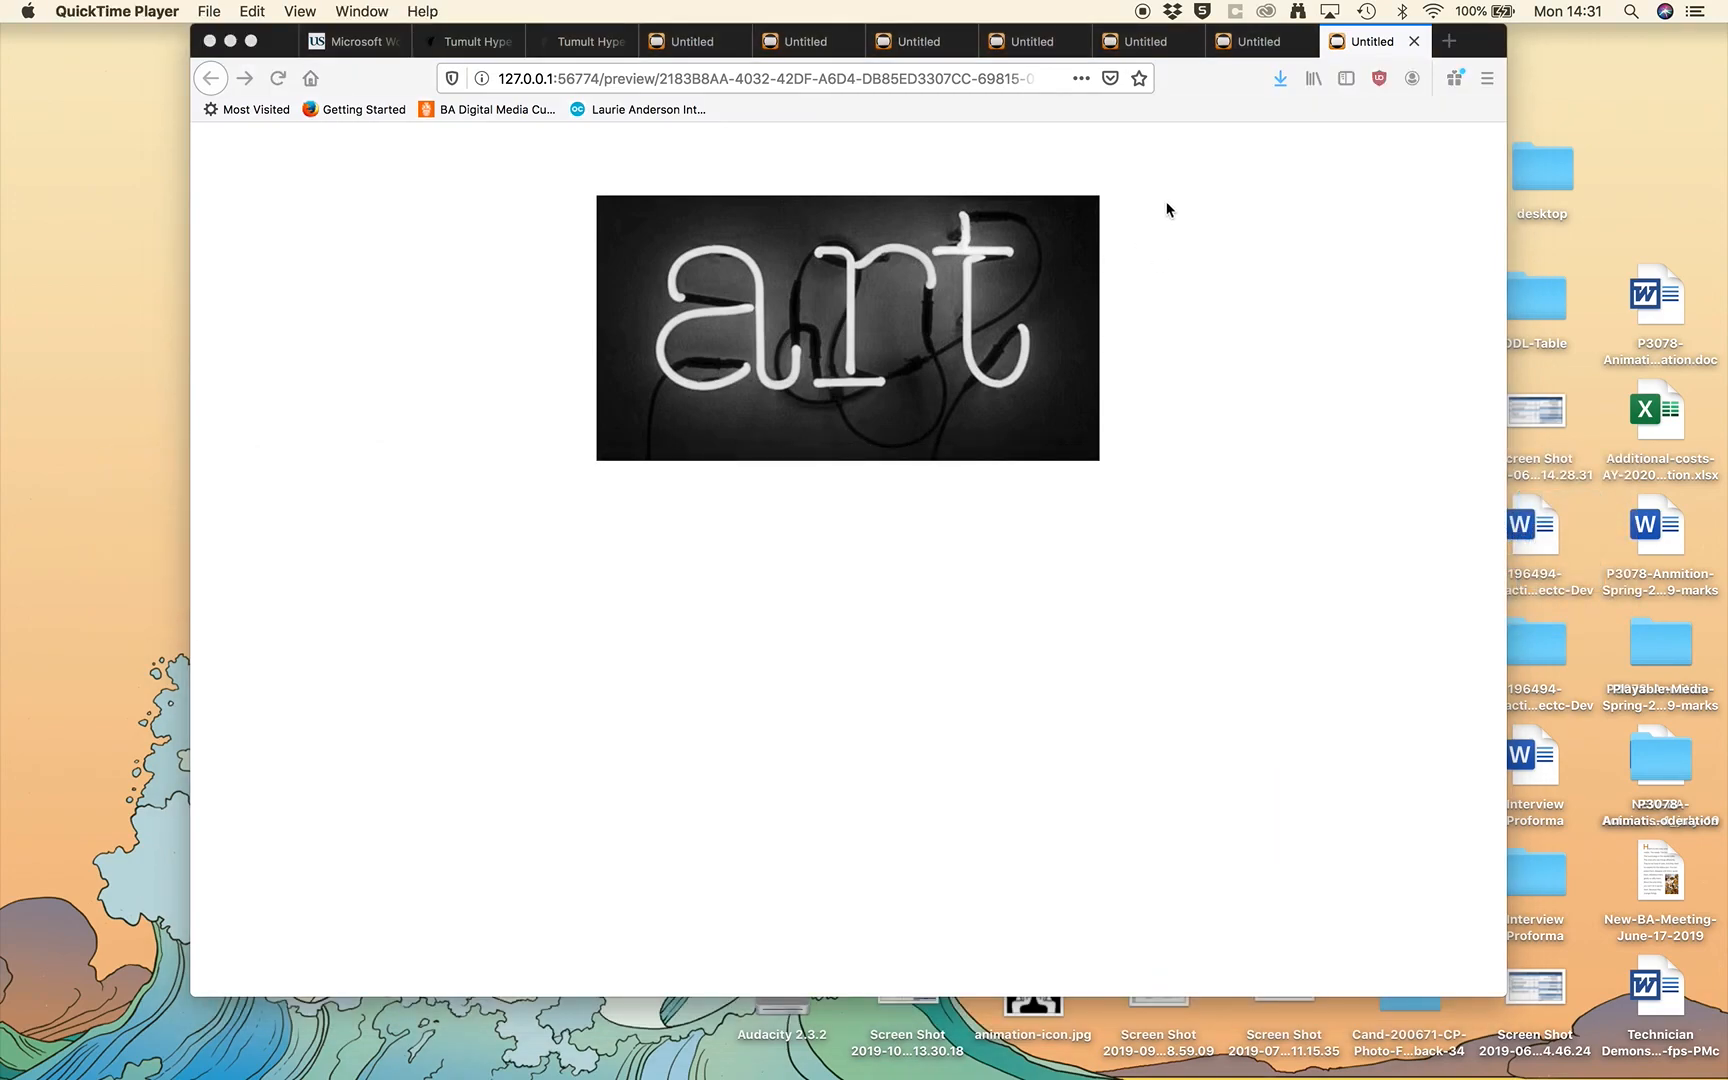